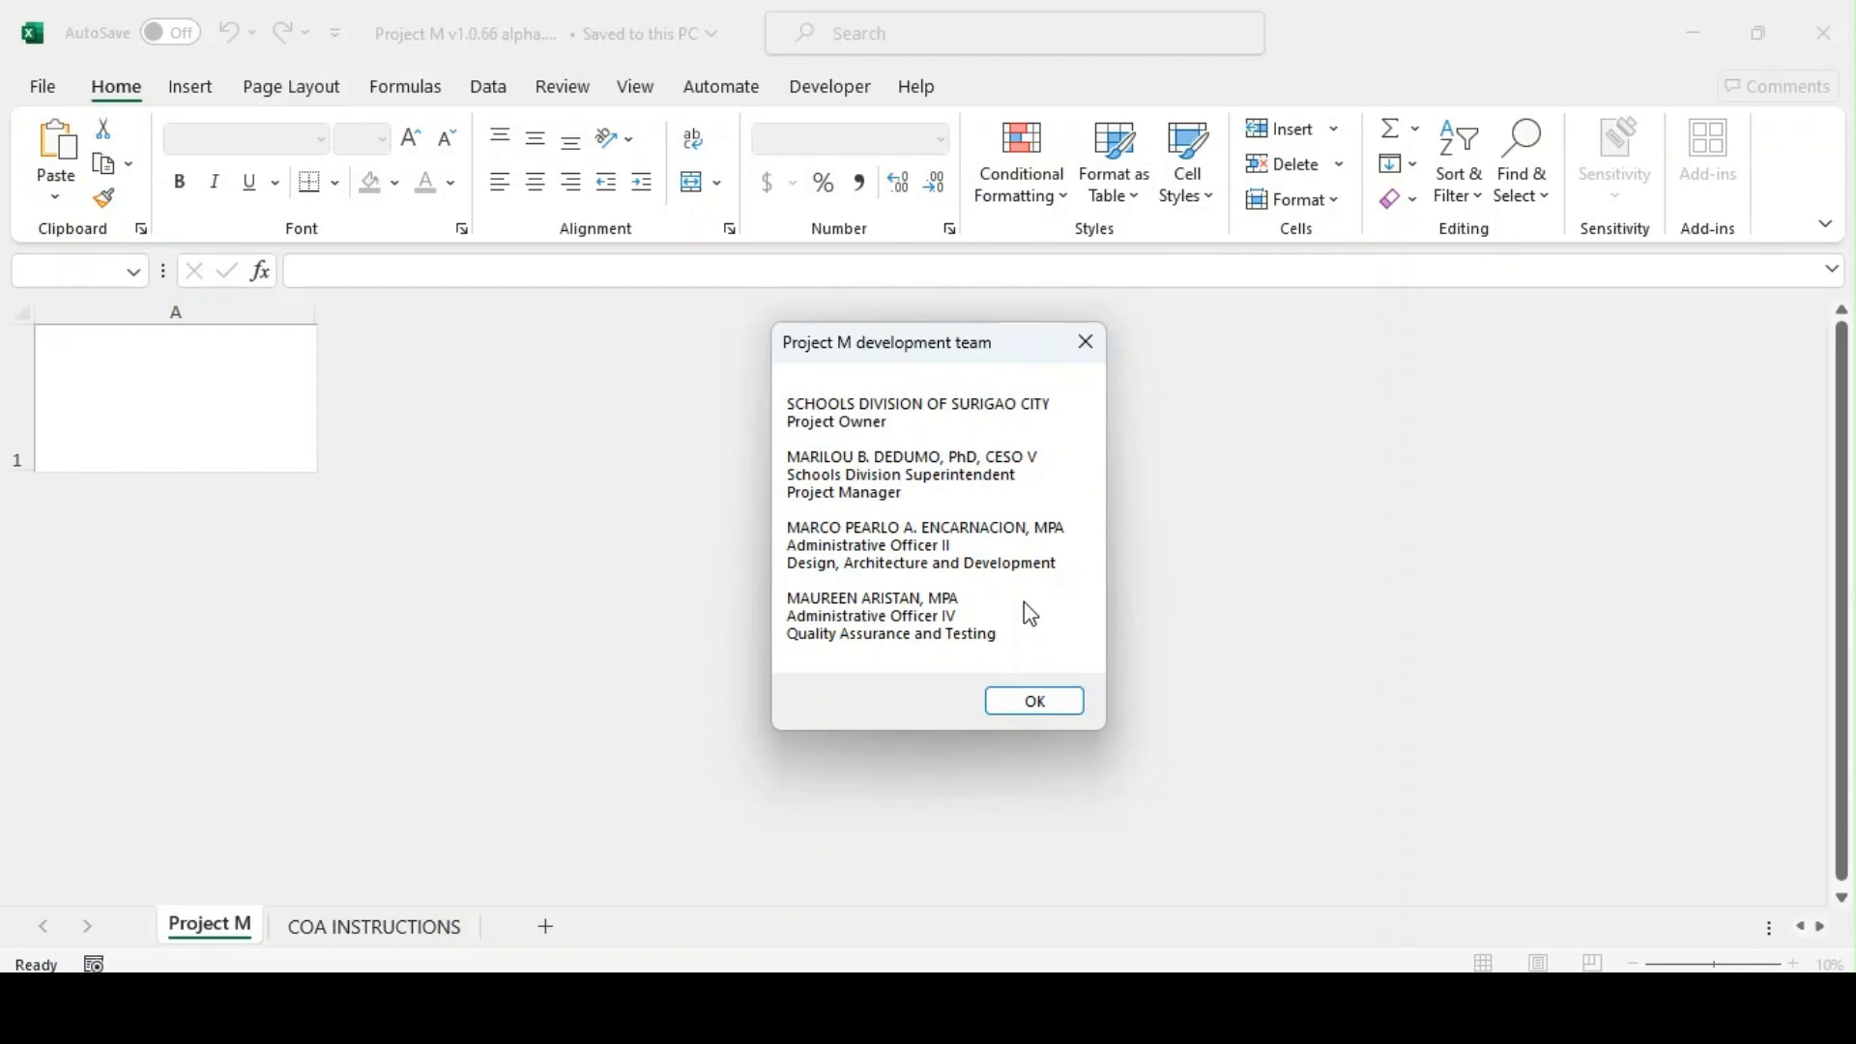
Dismiss the development team notice and open the record form for high-valued semi-expendable property
click(1070, 712)
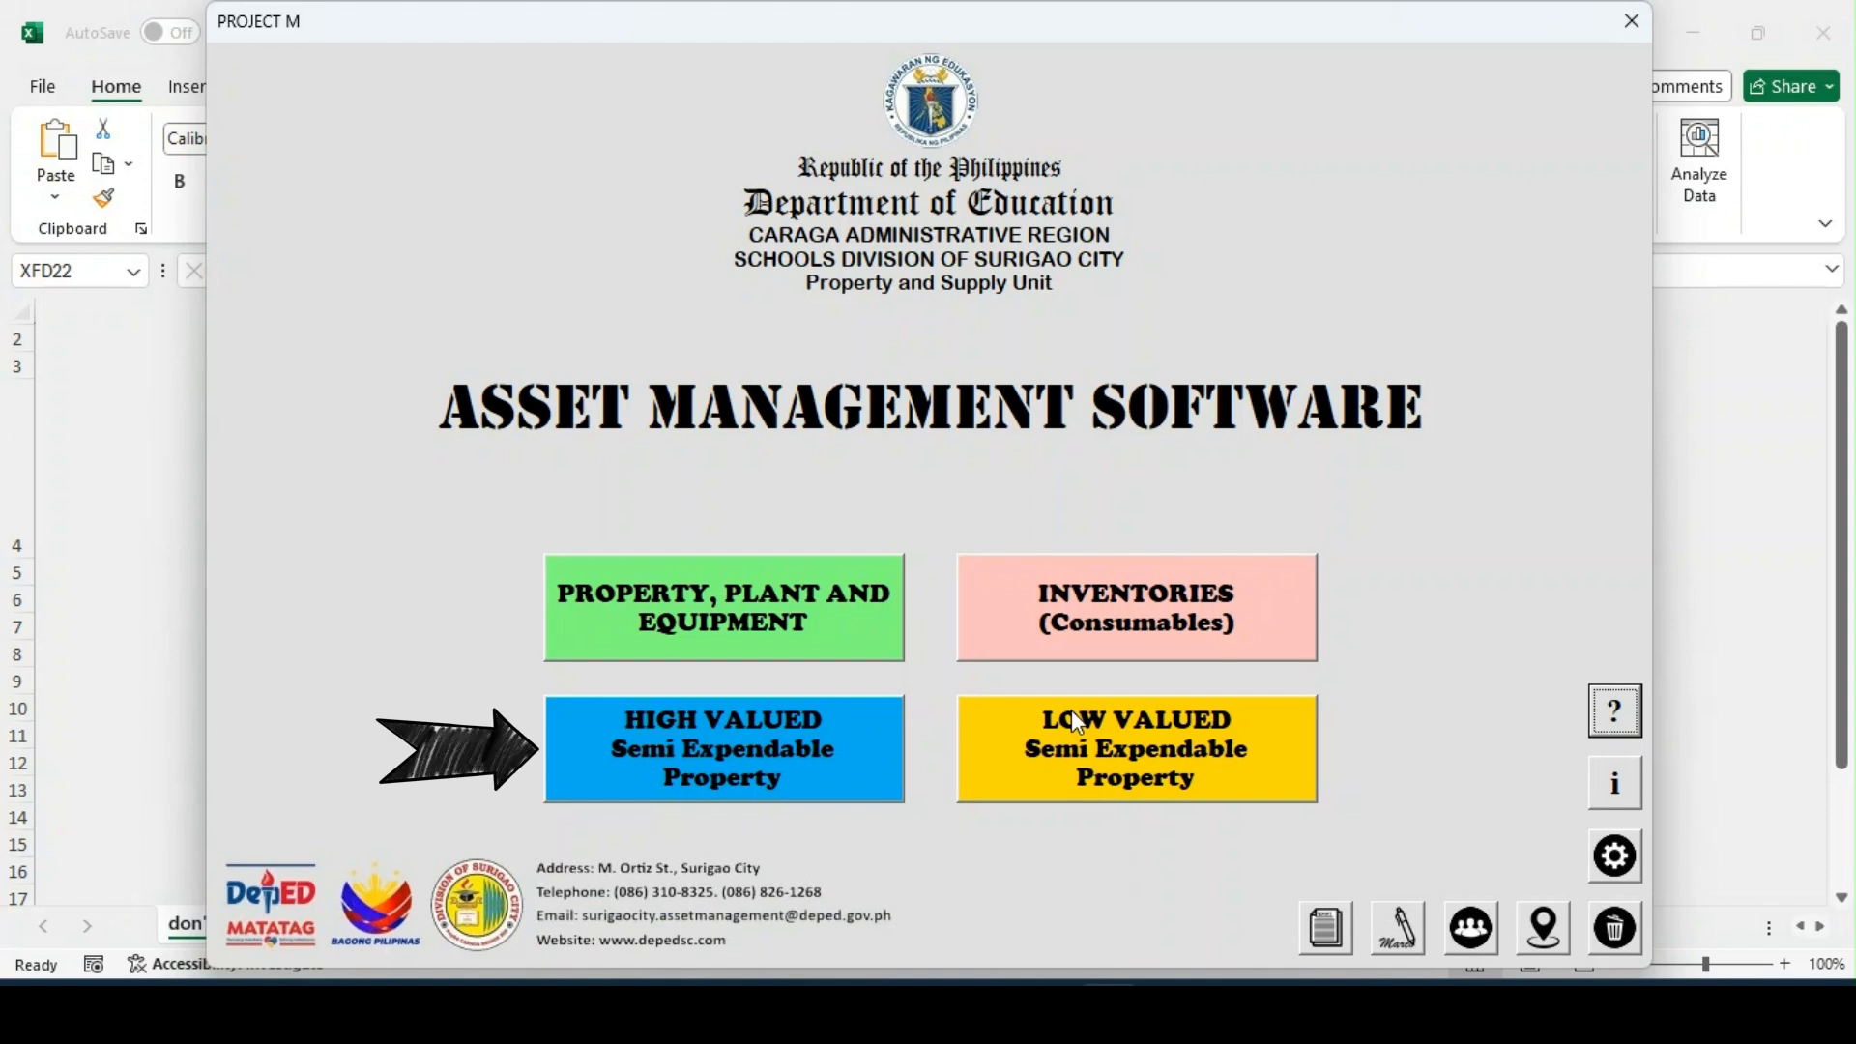
click(747, 748)
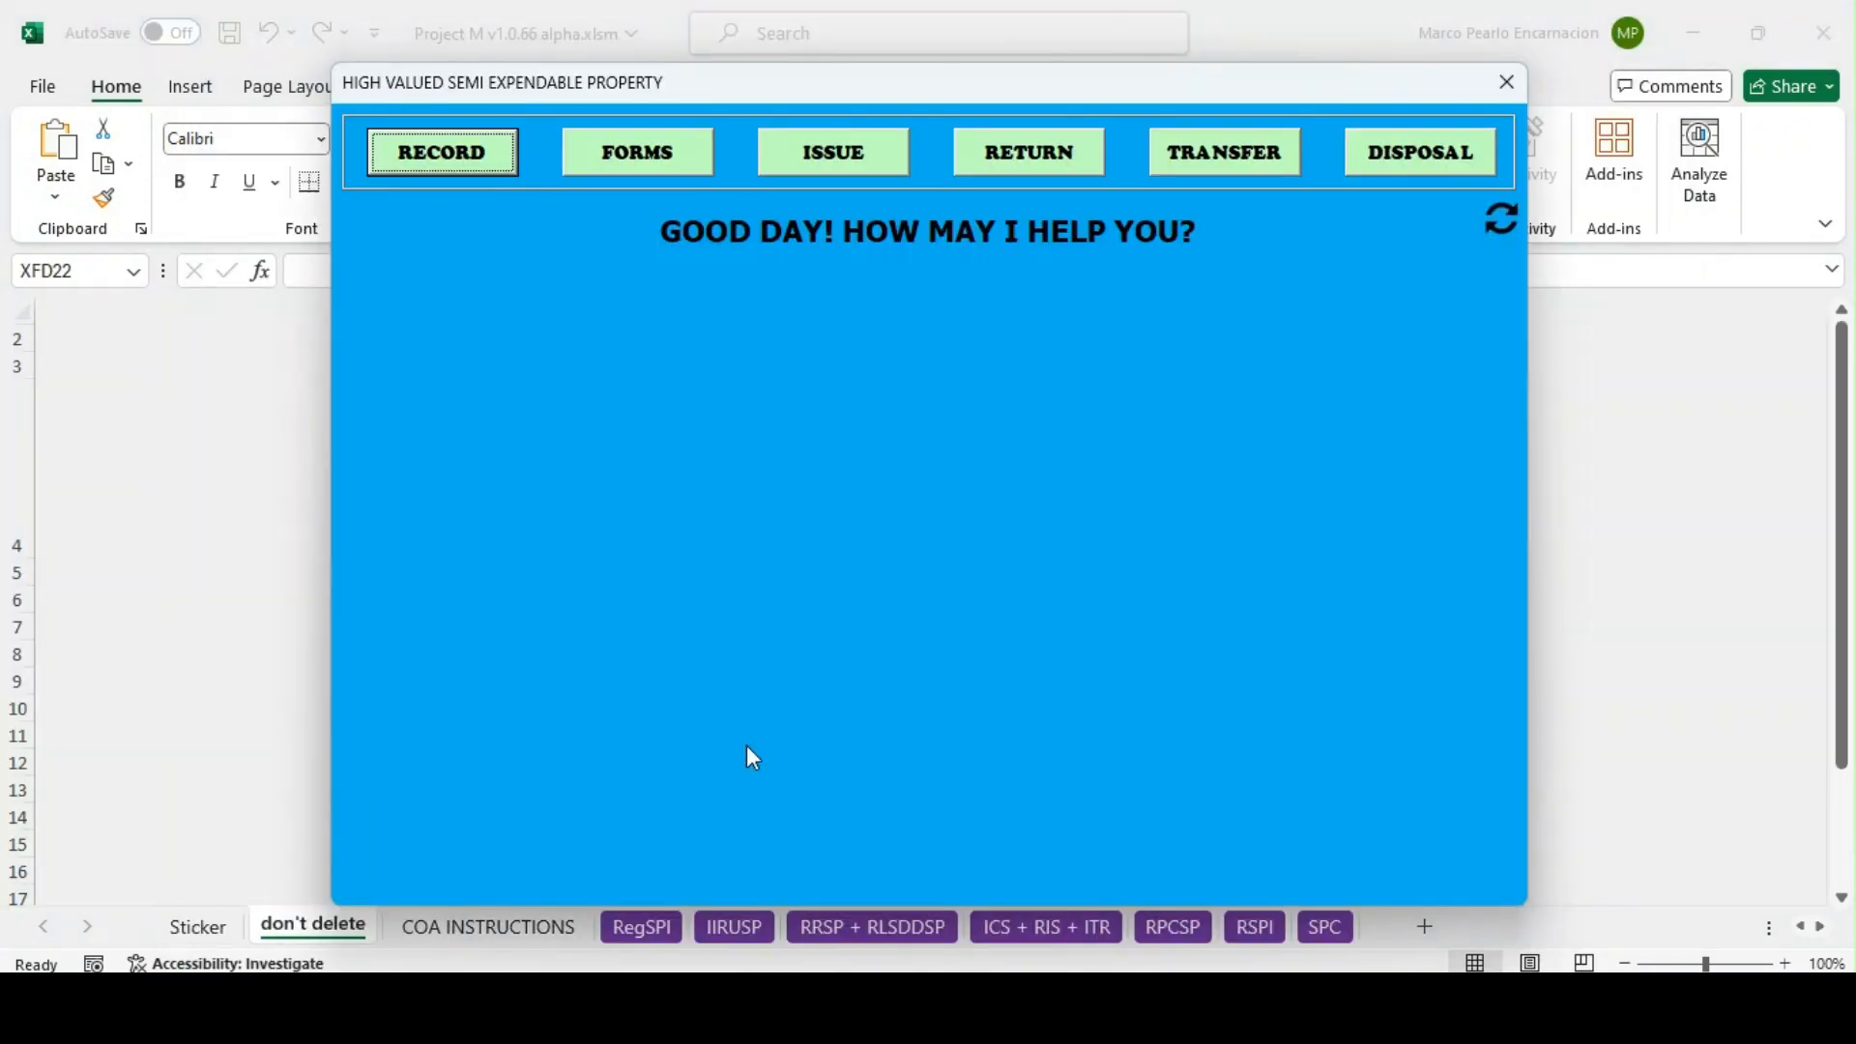
click(498, 153)
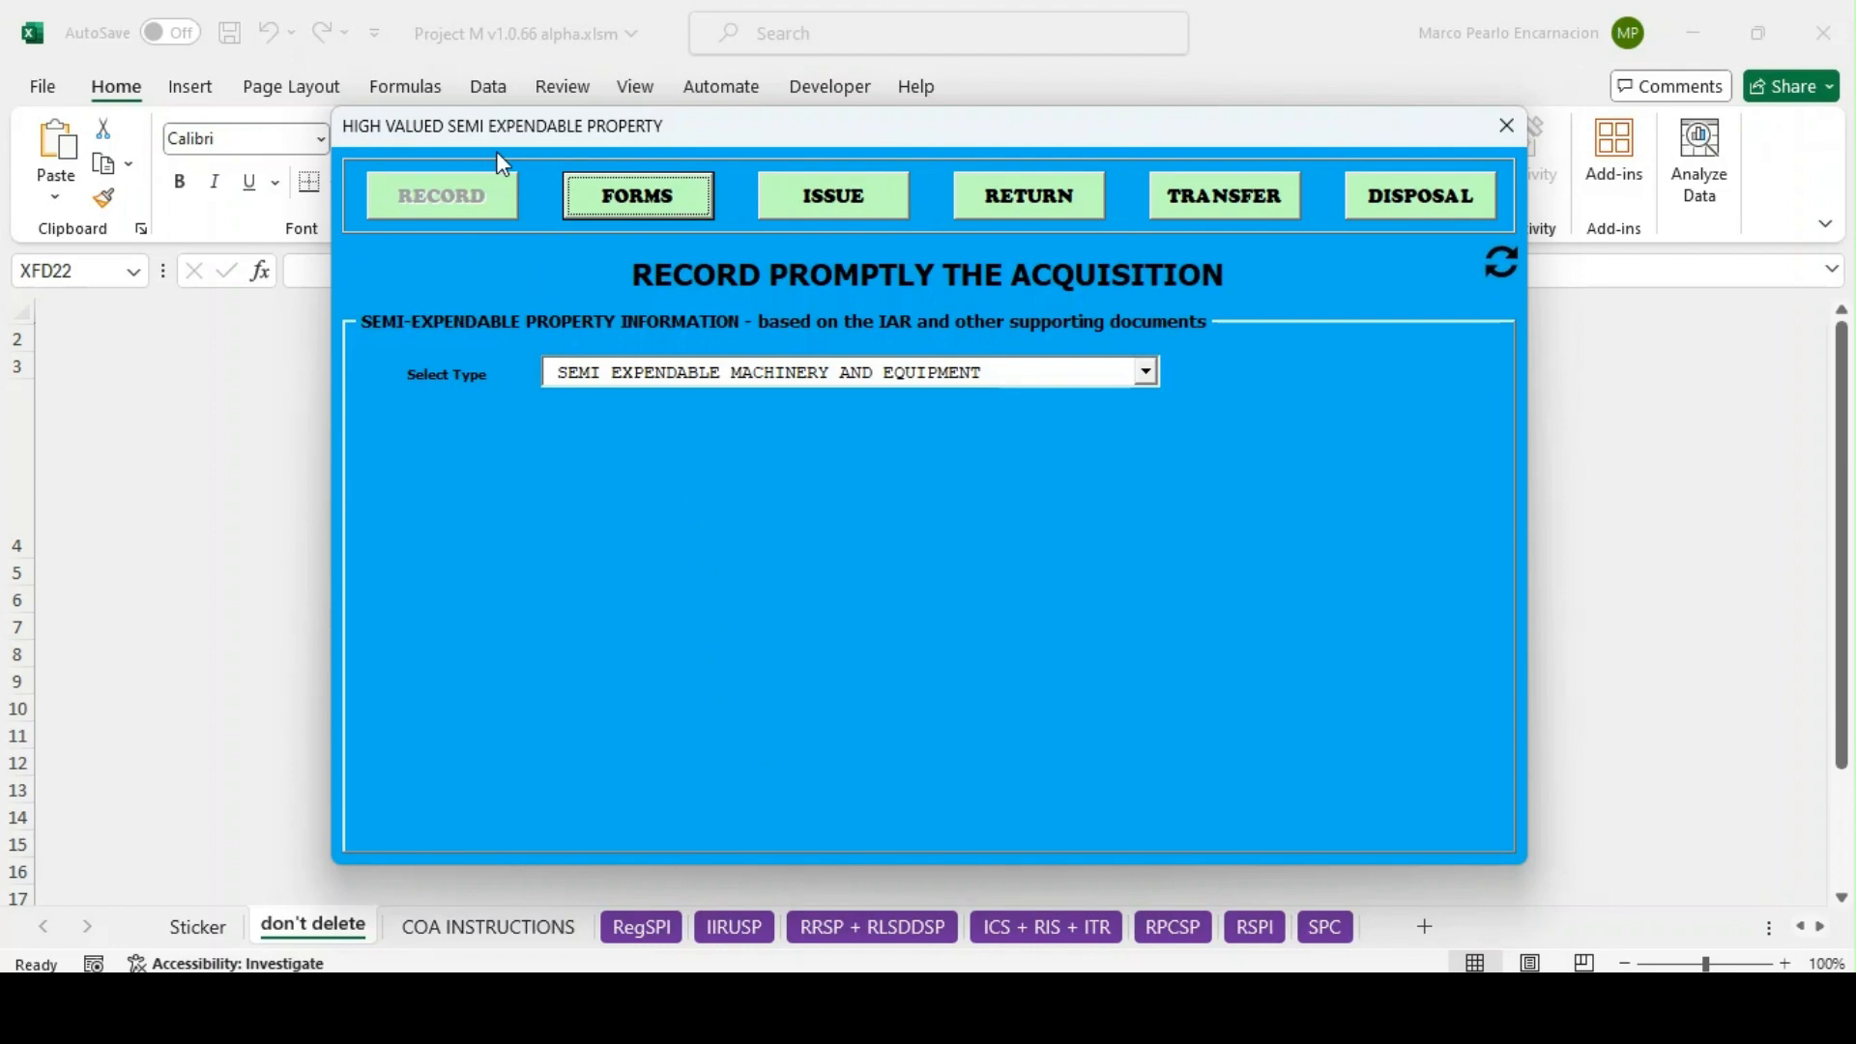
click(720, 380)
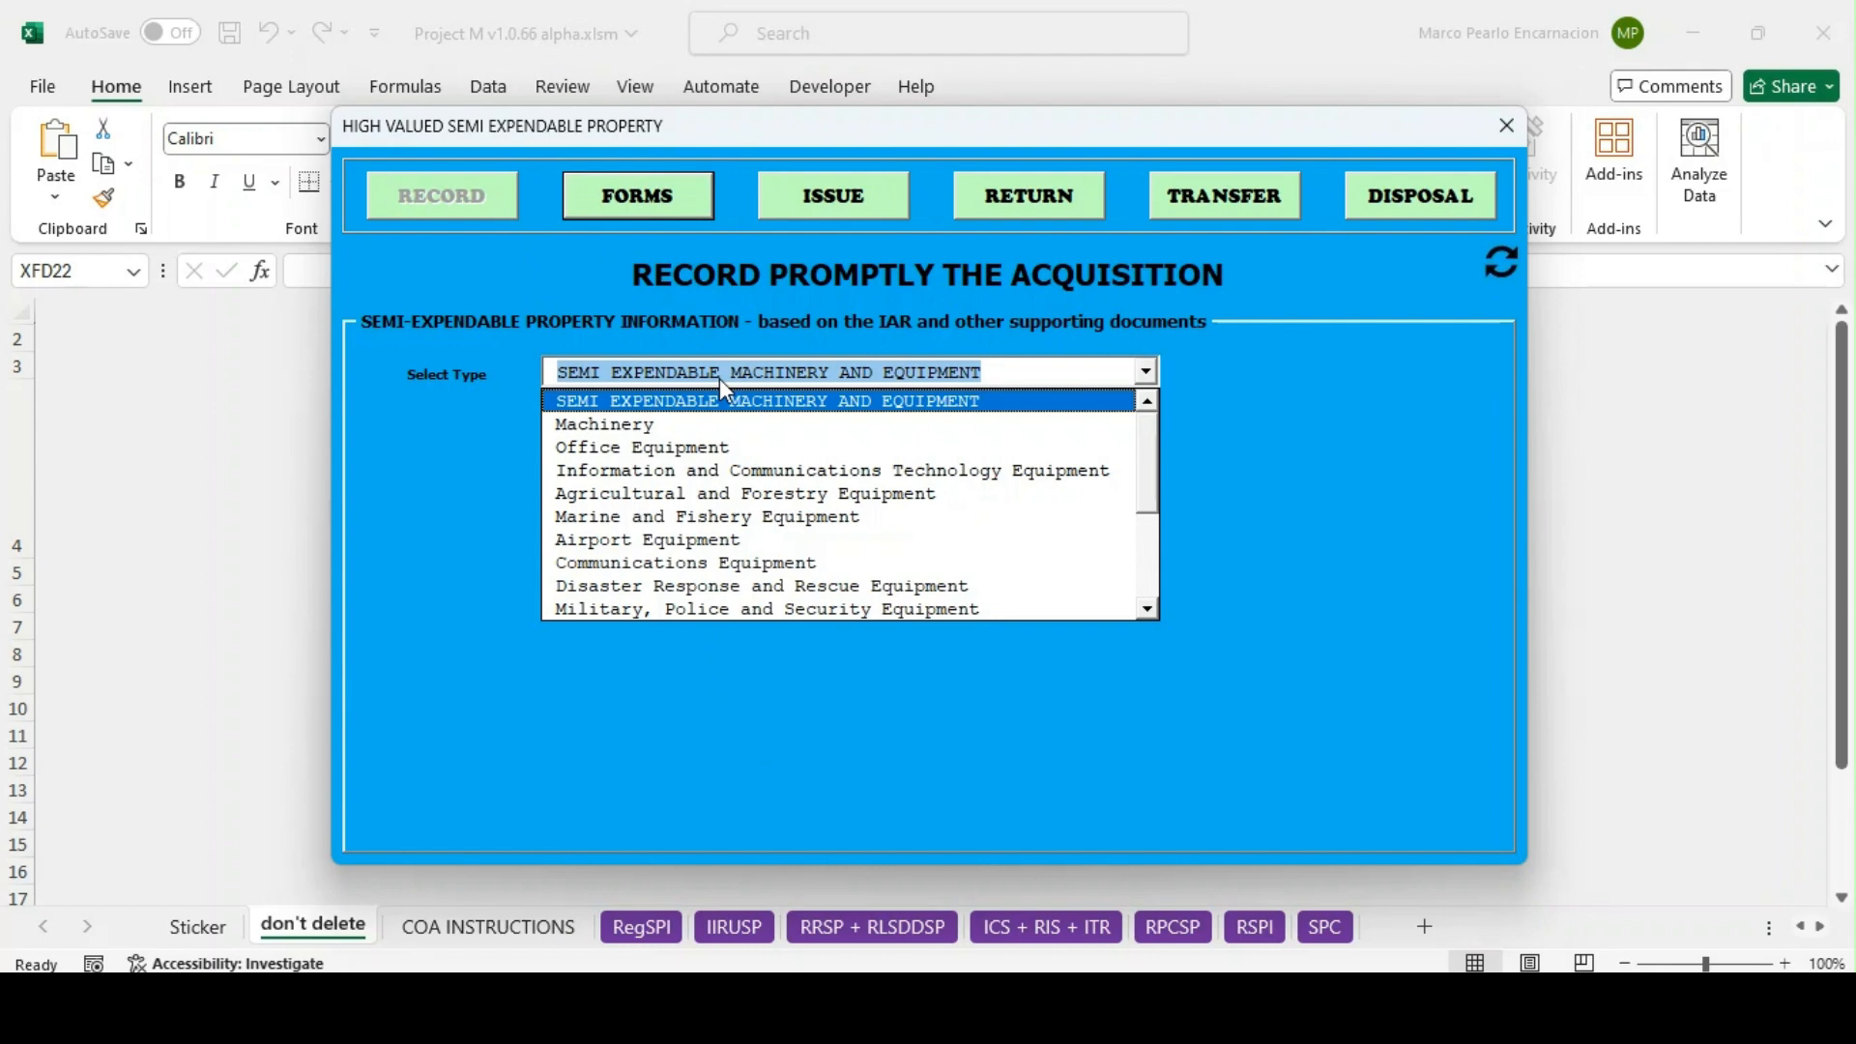
click(773, 474)
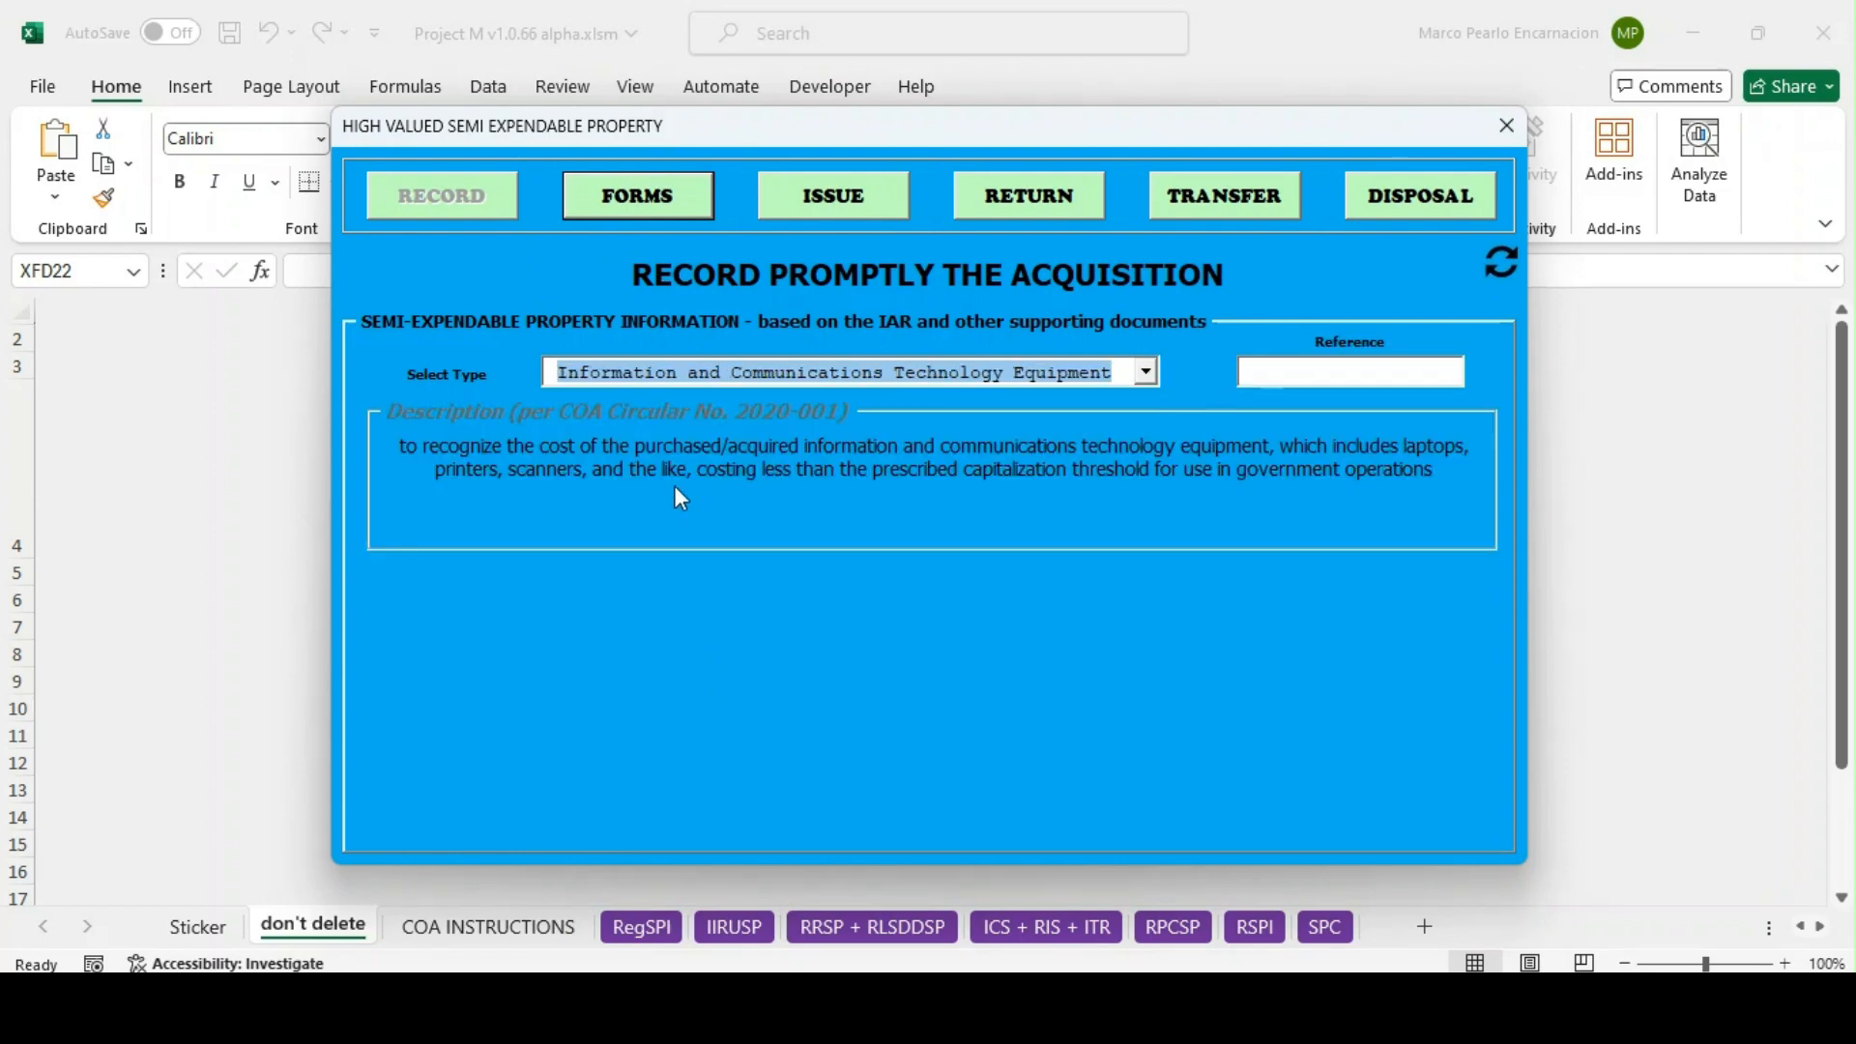
click(1319, 371)
text(i)
key(BackSpace)
text(IAR-)
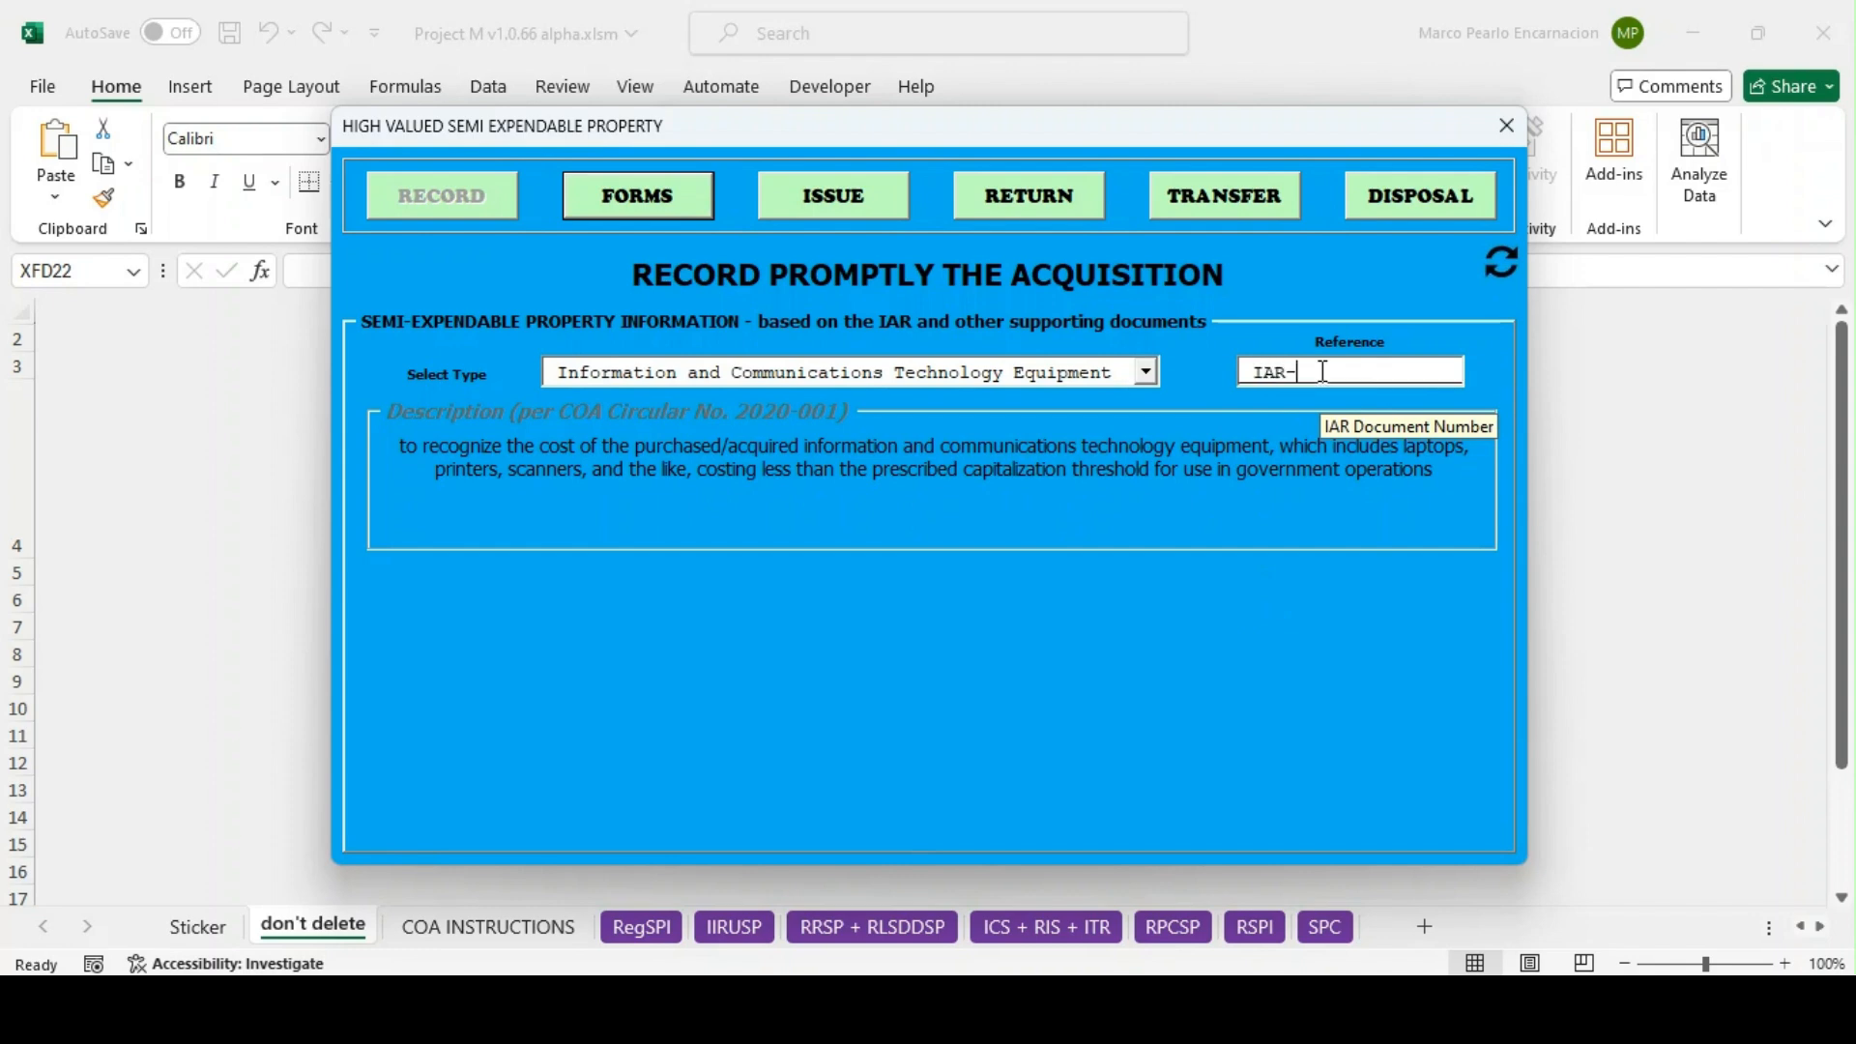
text(2024-03-)
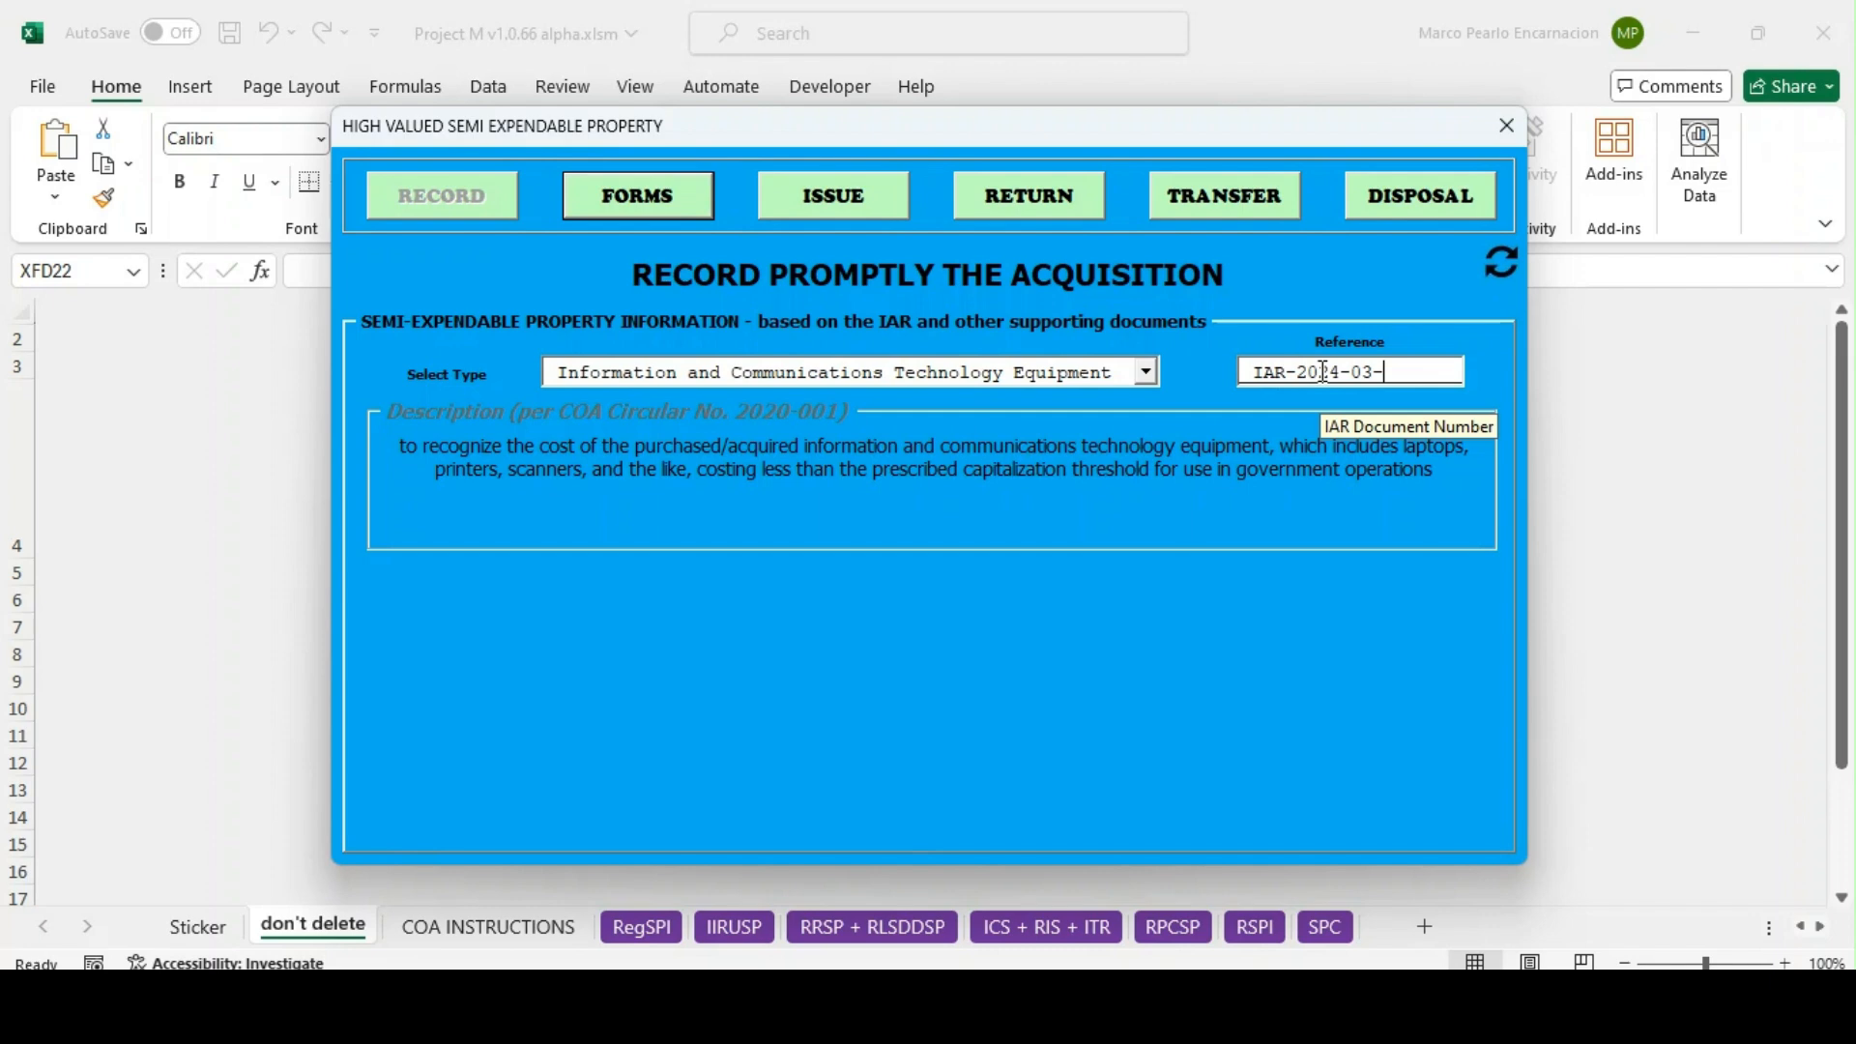
text(0143)
key(Return)
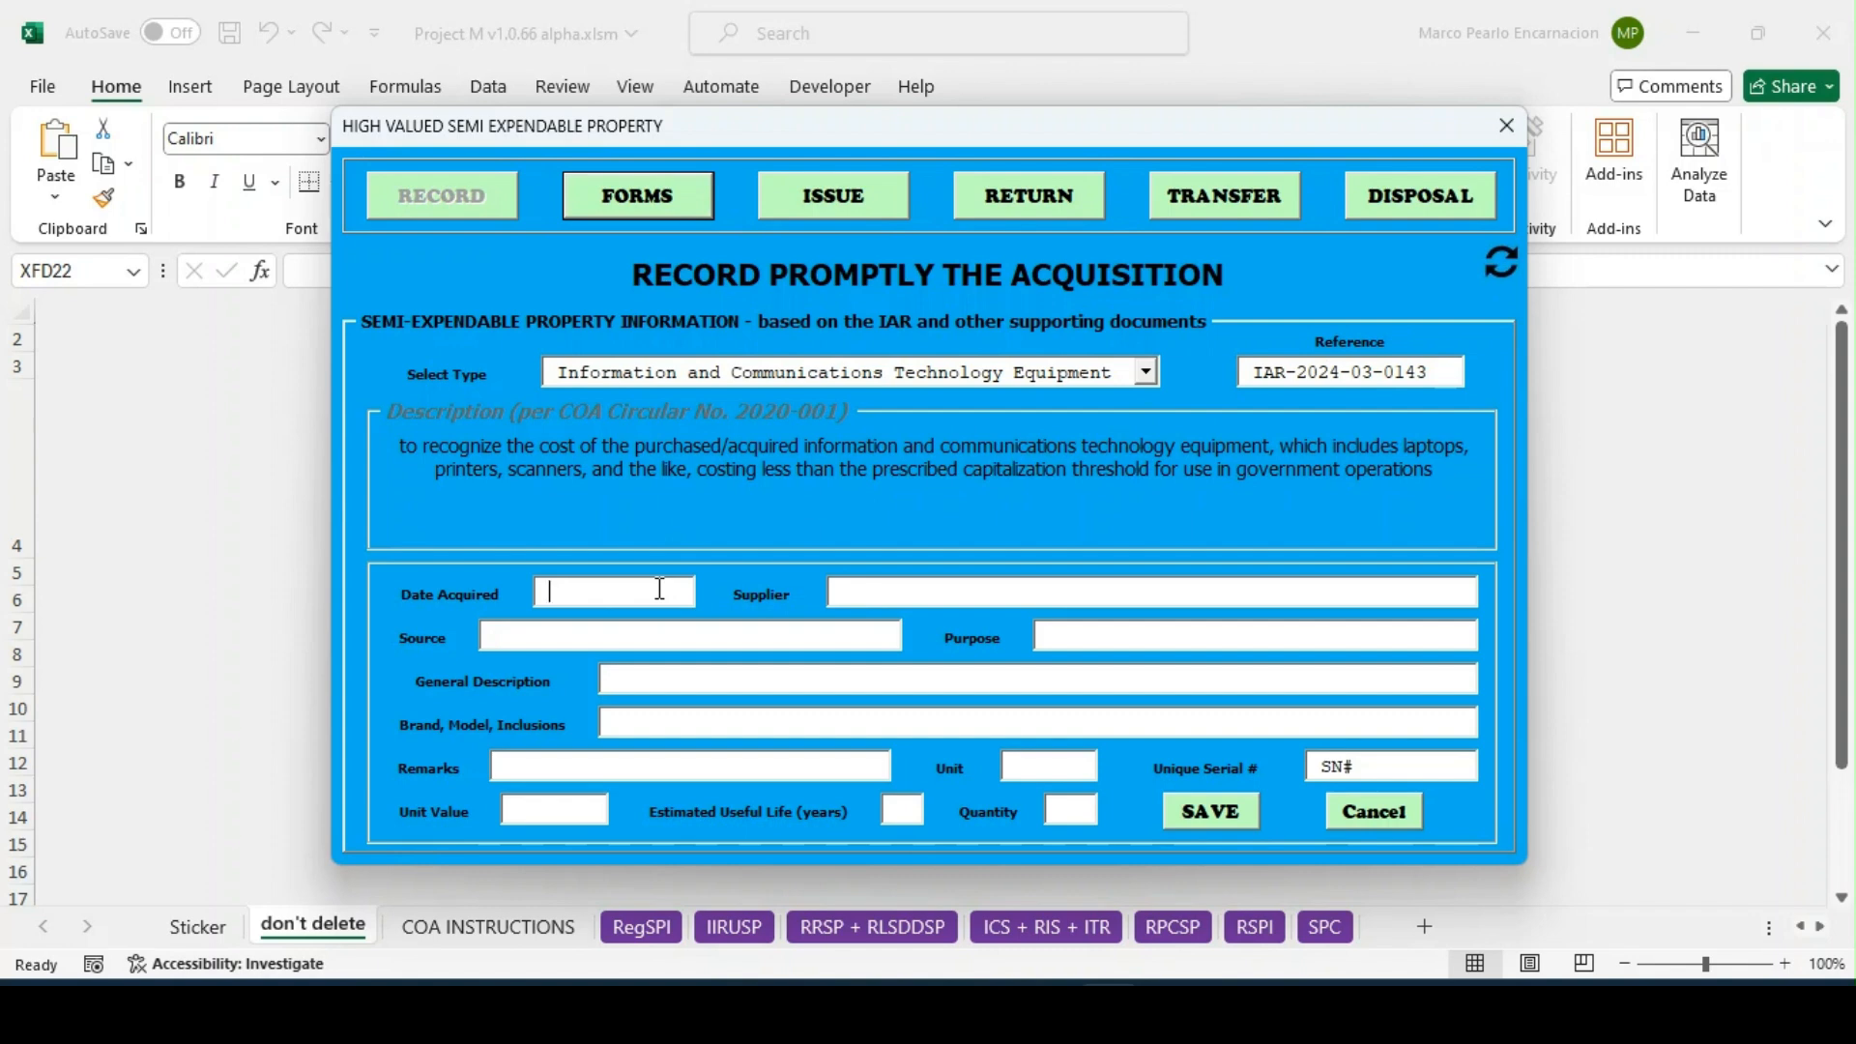
Try to enter the date acquired with the month as letters, such as MAR 3
text(3-8)
click(874, 590)
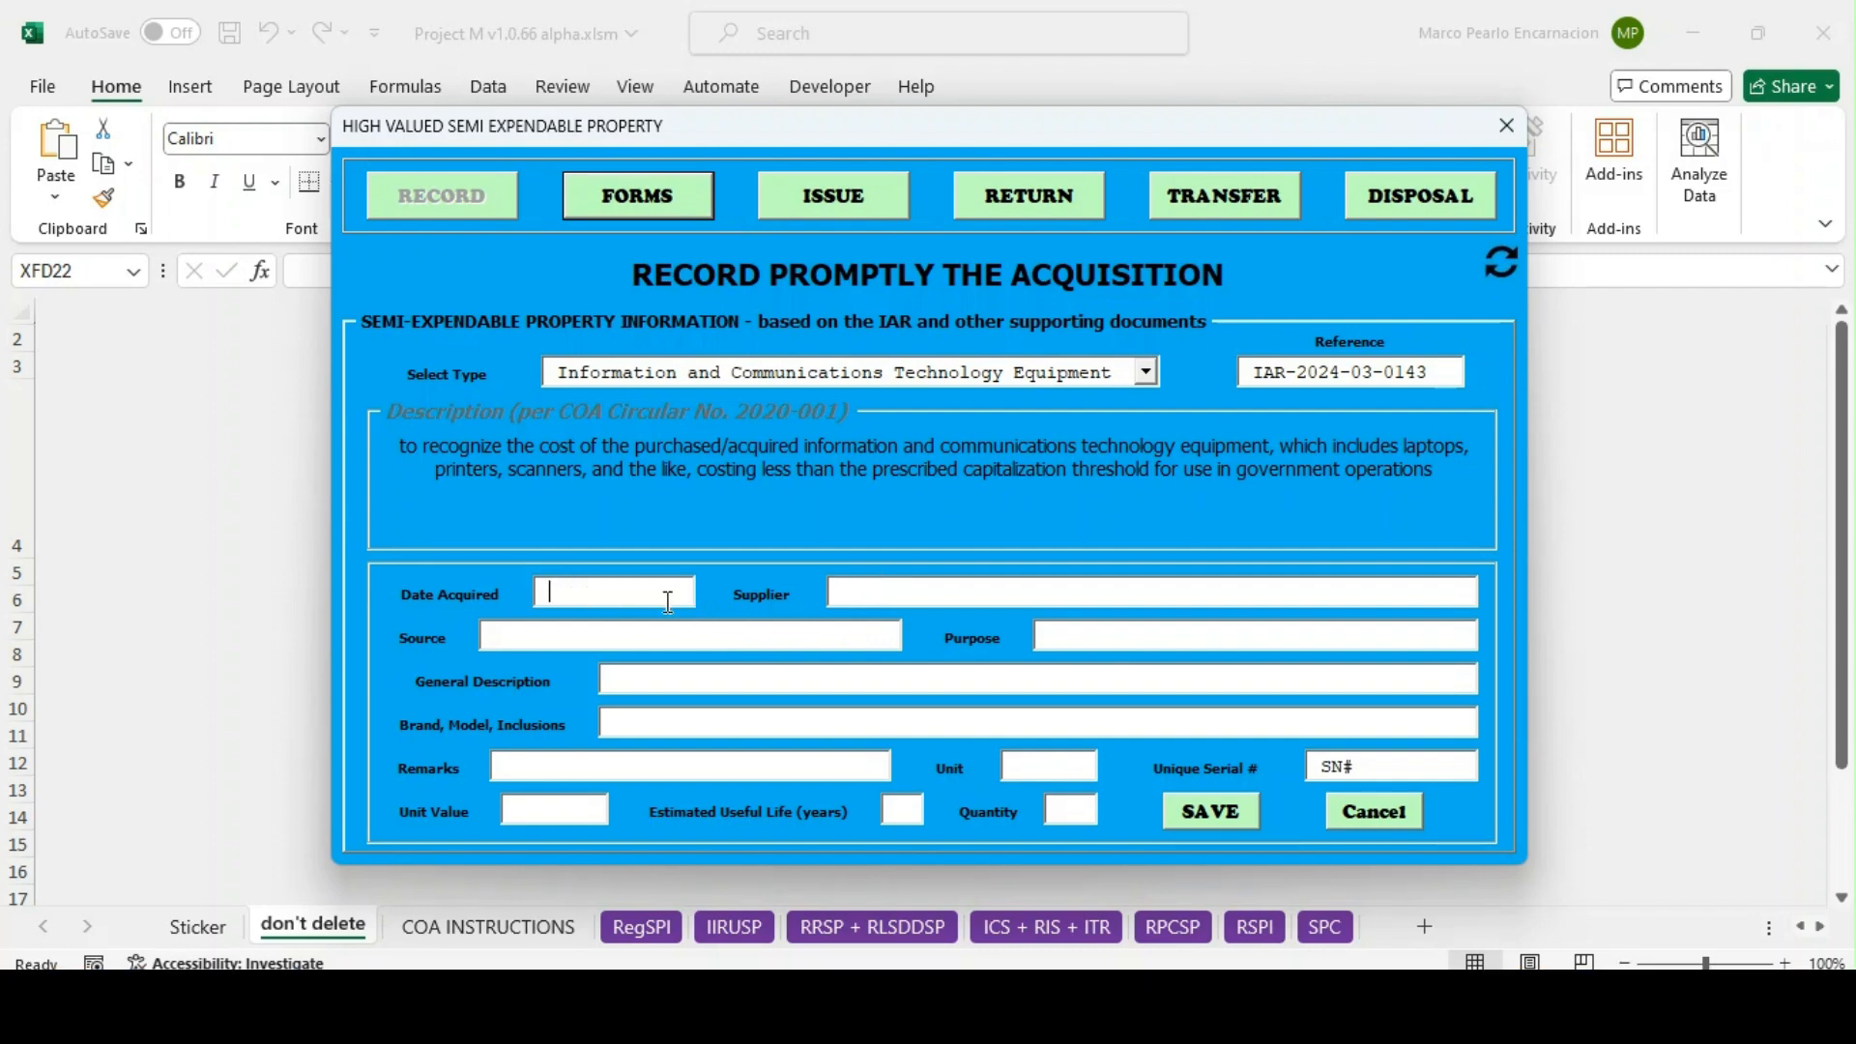
text(MAR)
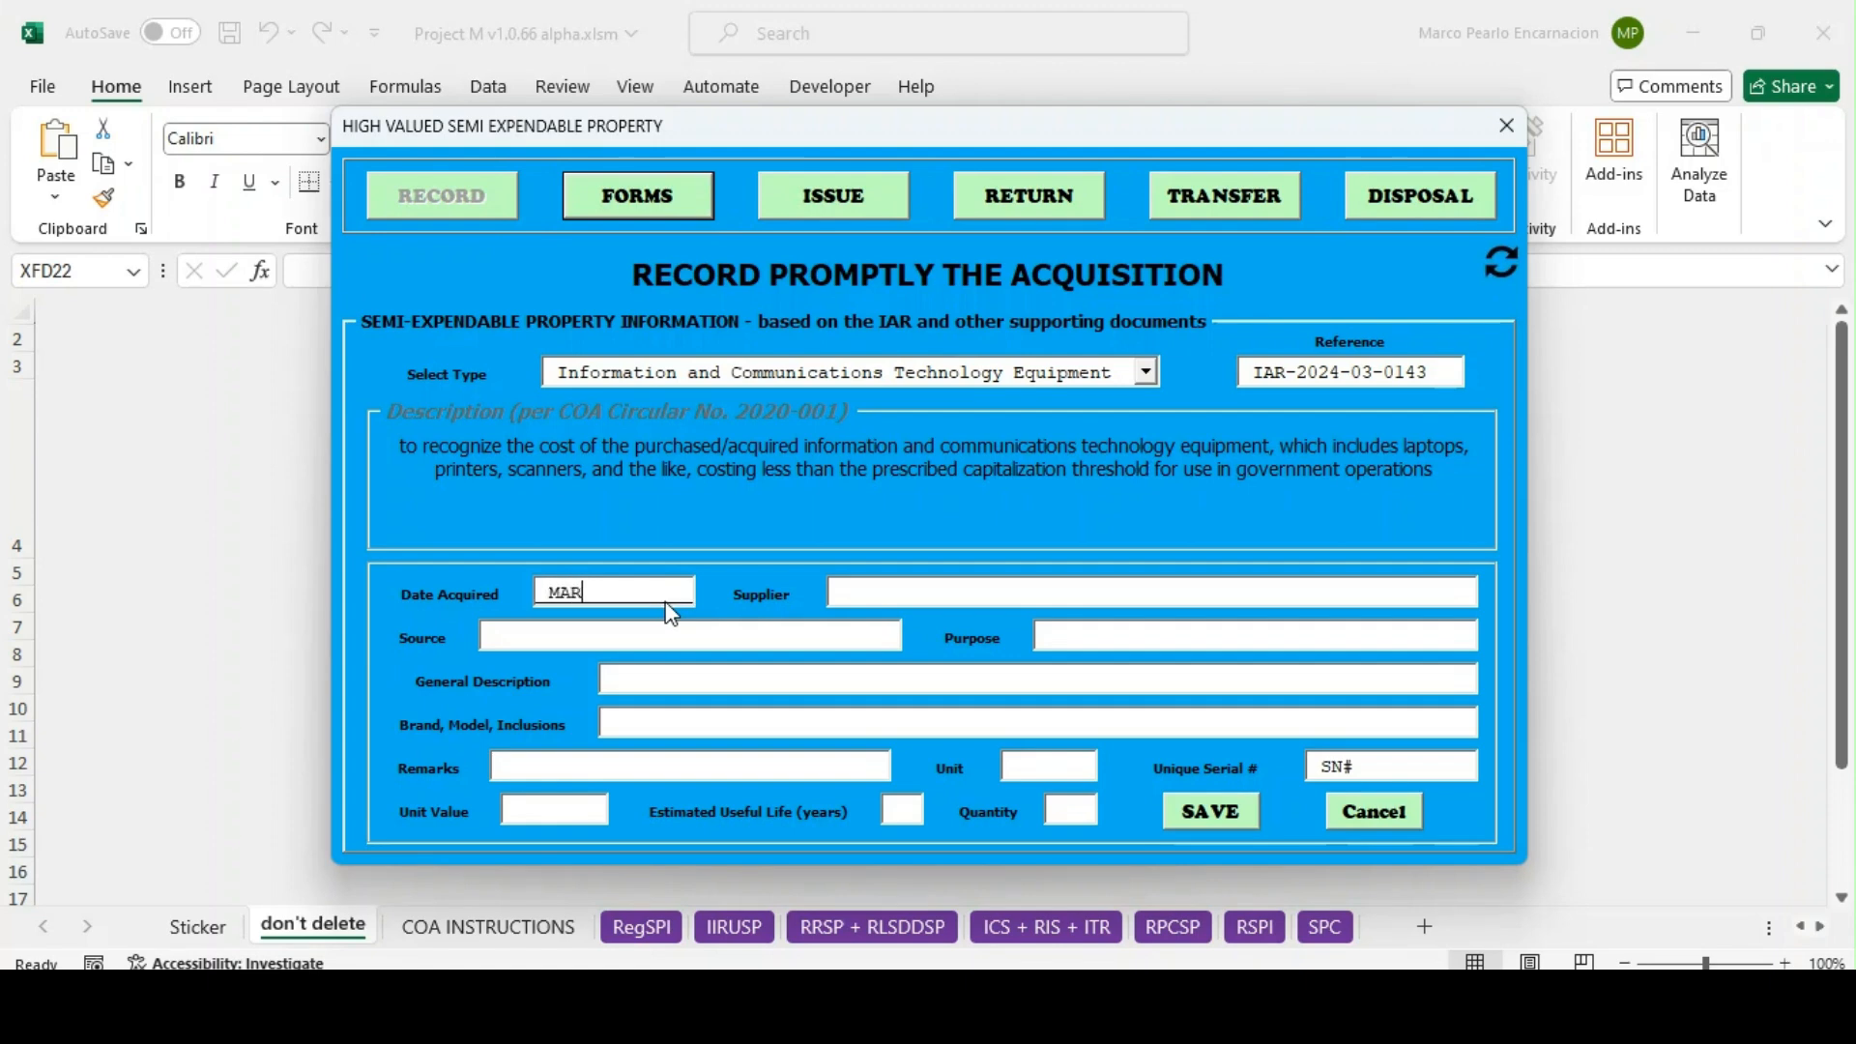
text( 3)
key(Tab)
click(668, 598)
text(M)
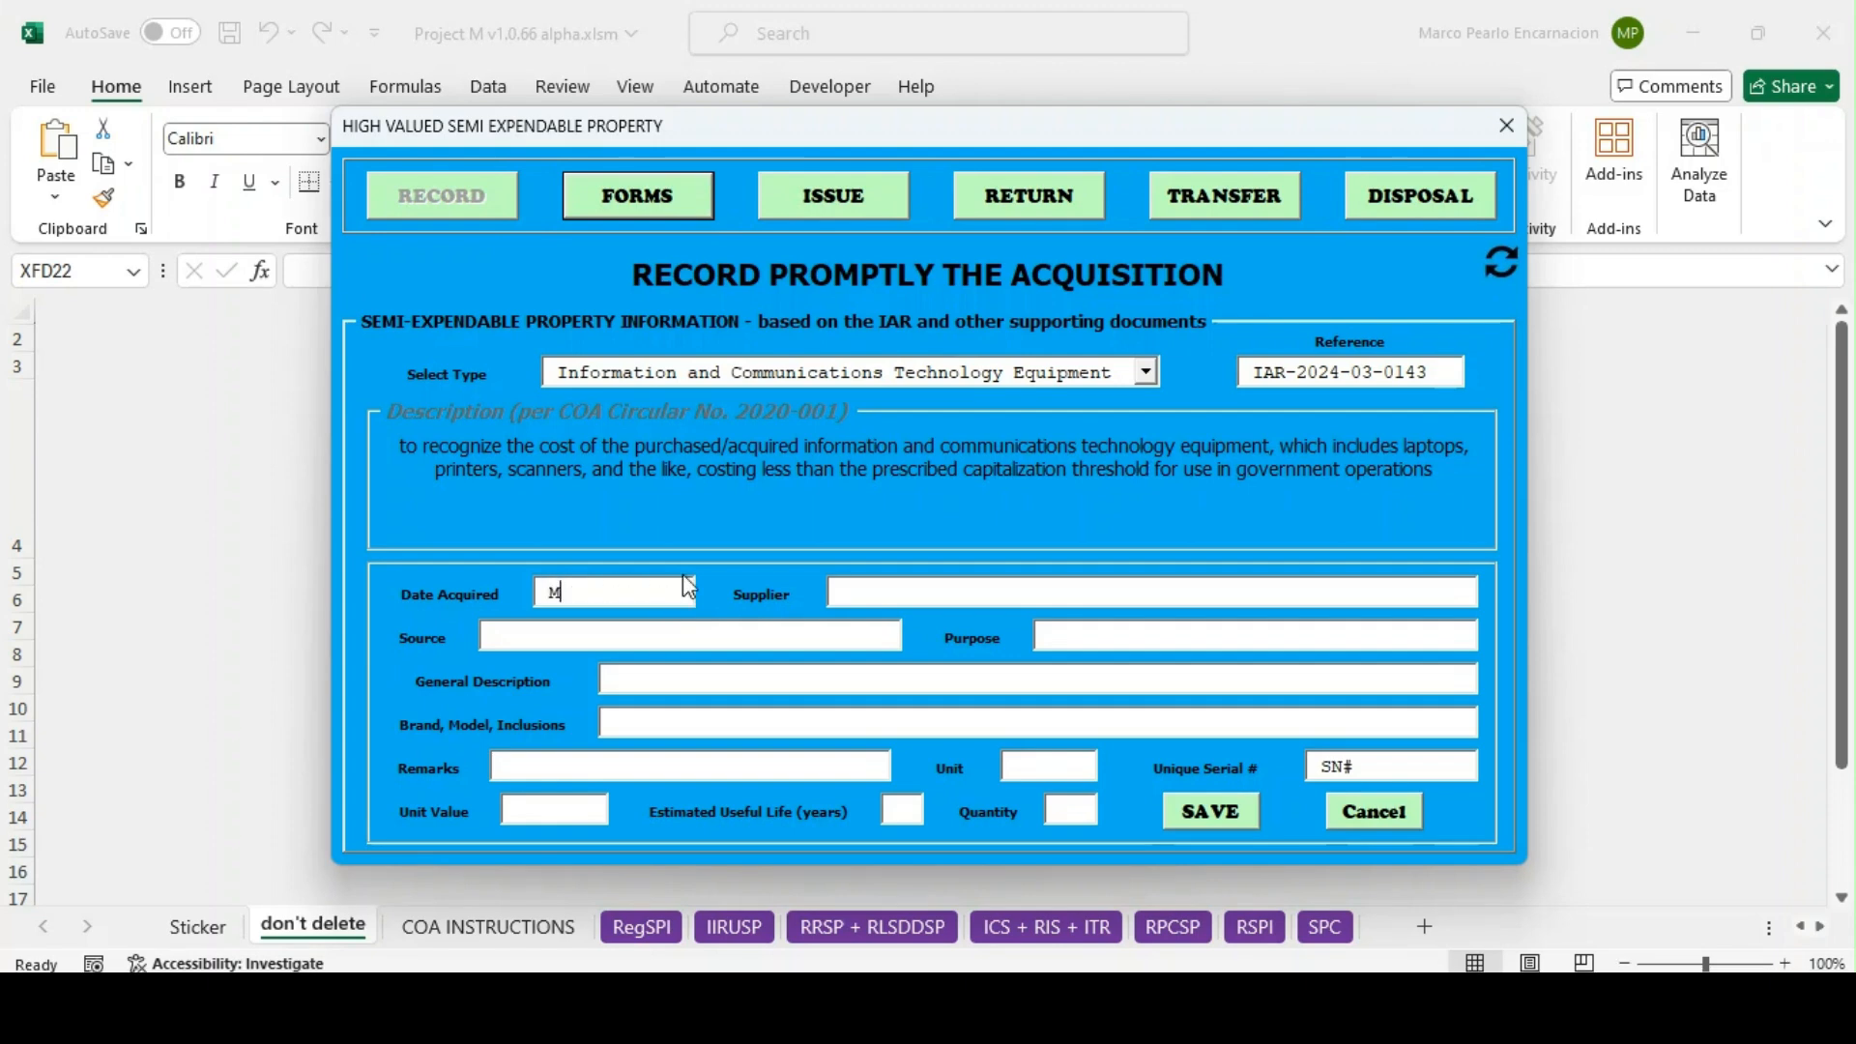
click(843, 591)
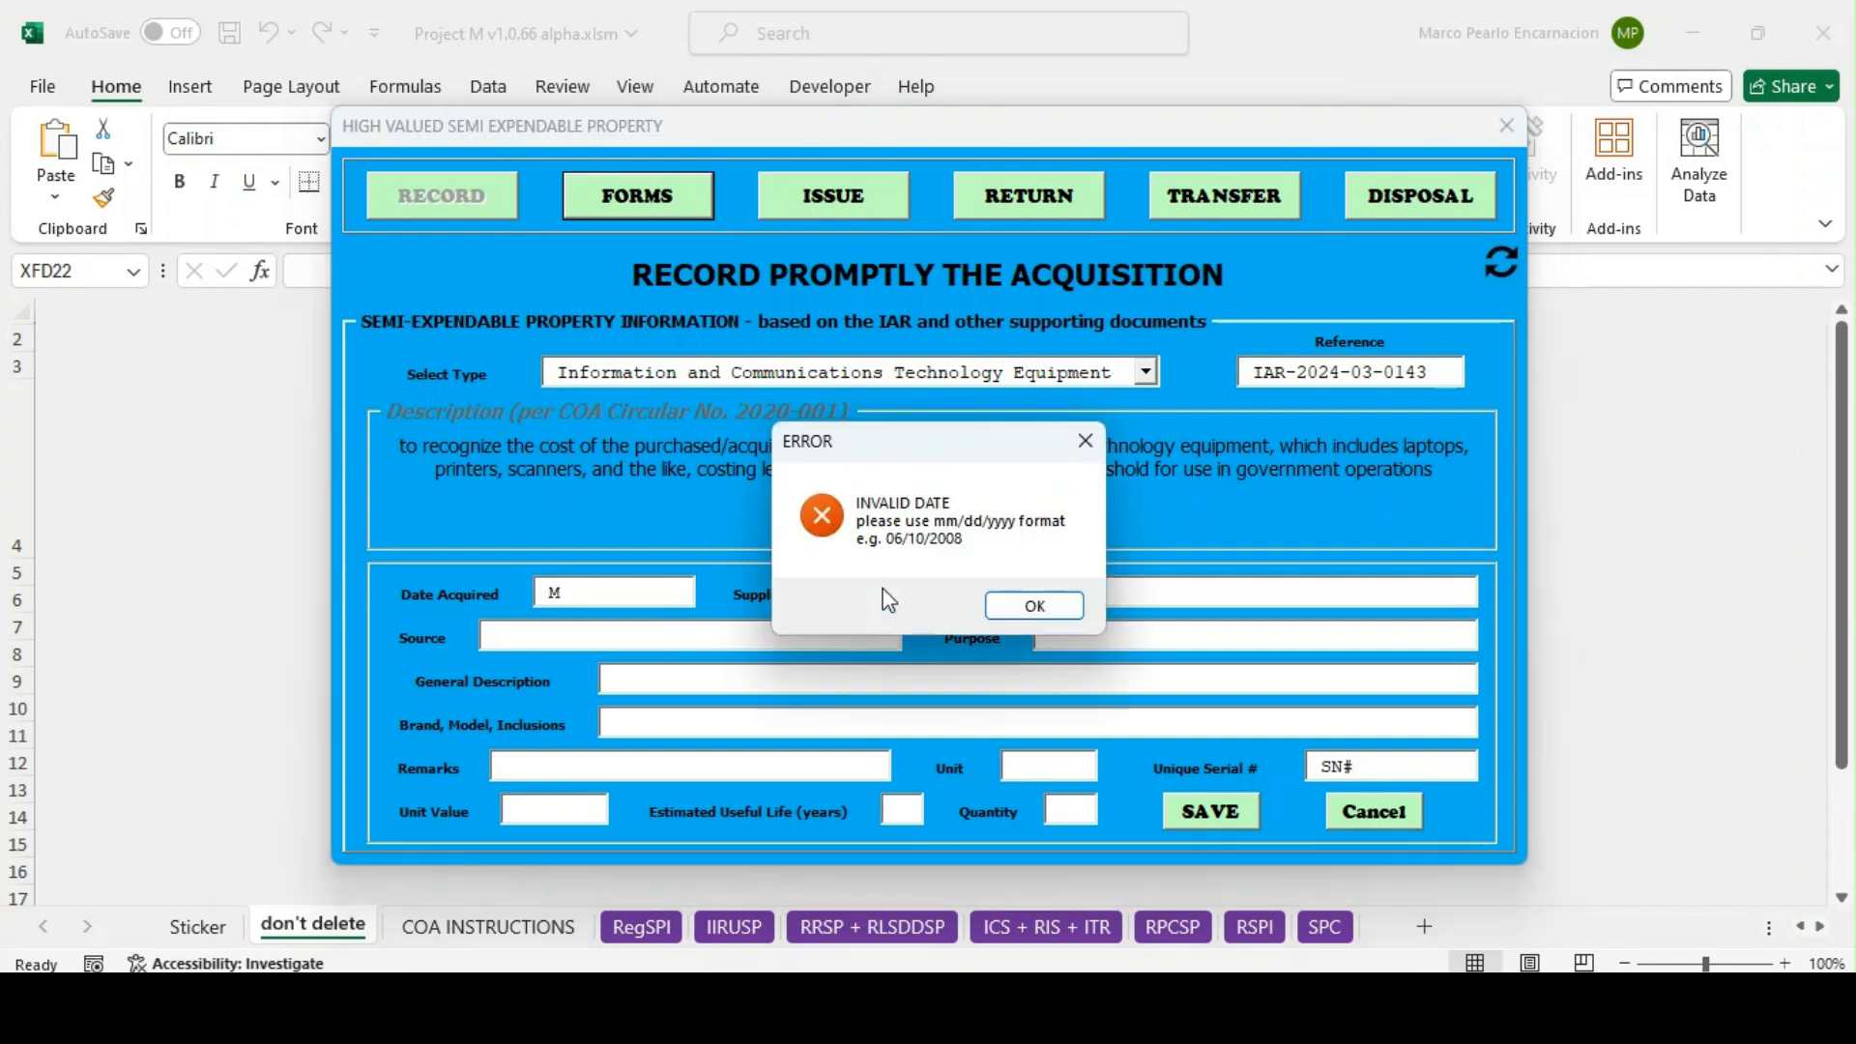
key(Return)
Fill in the date acquired as 03/08/2024, the supplier as ADVANCE SOLUTIONS INC. and the source as DepED Central Office
text(3-8)
key(Tab)
text(A)
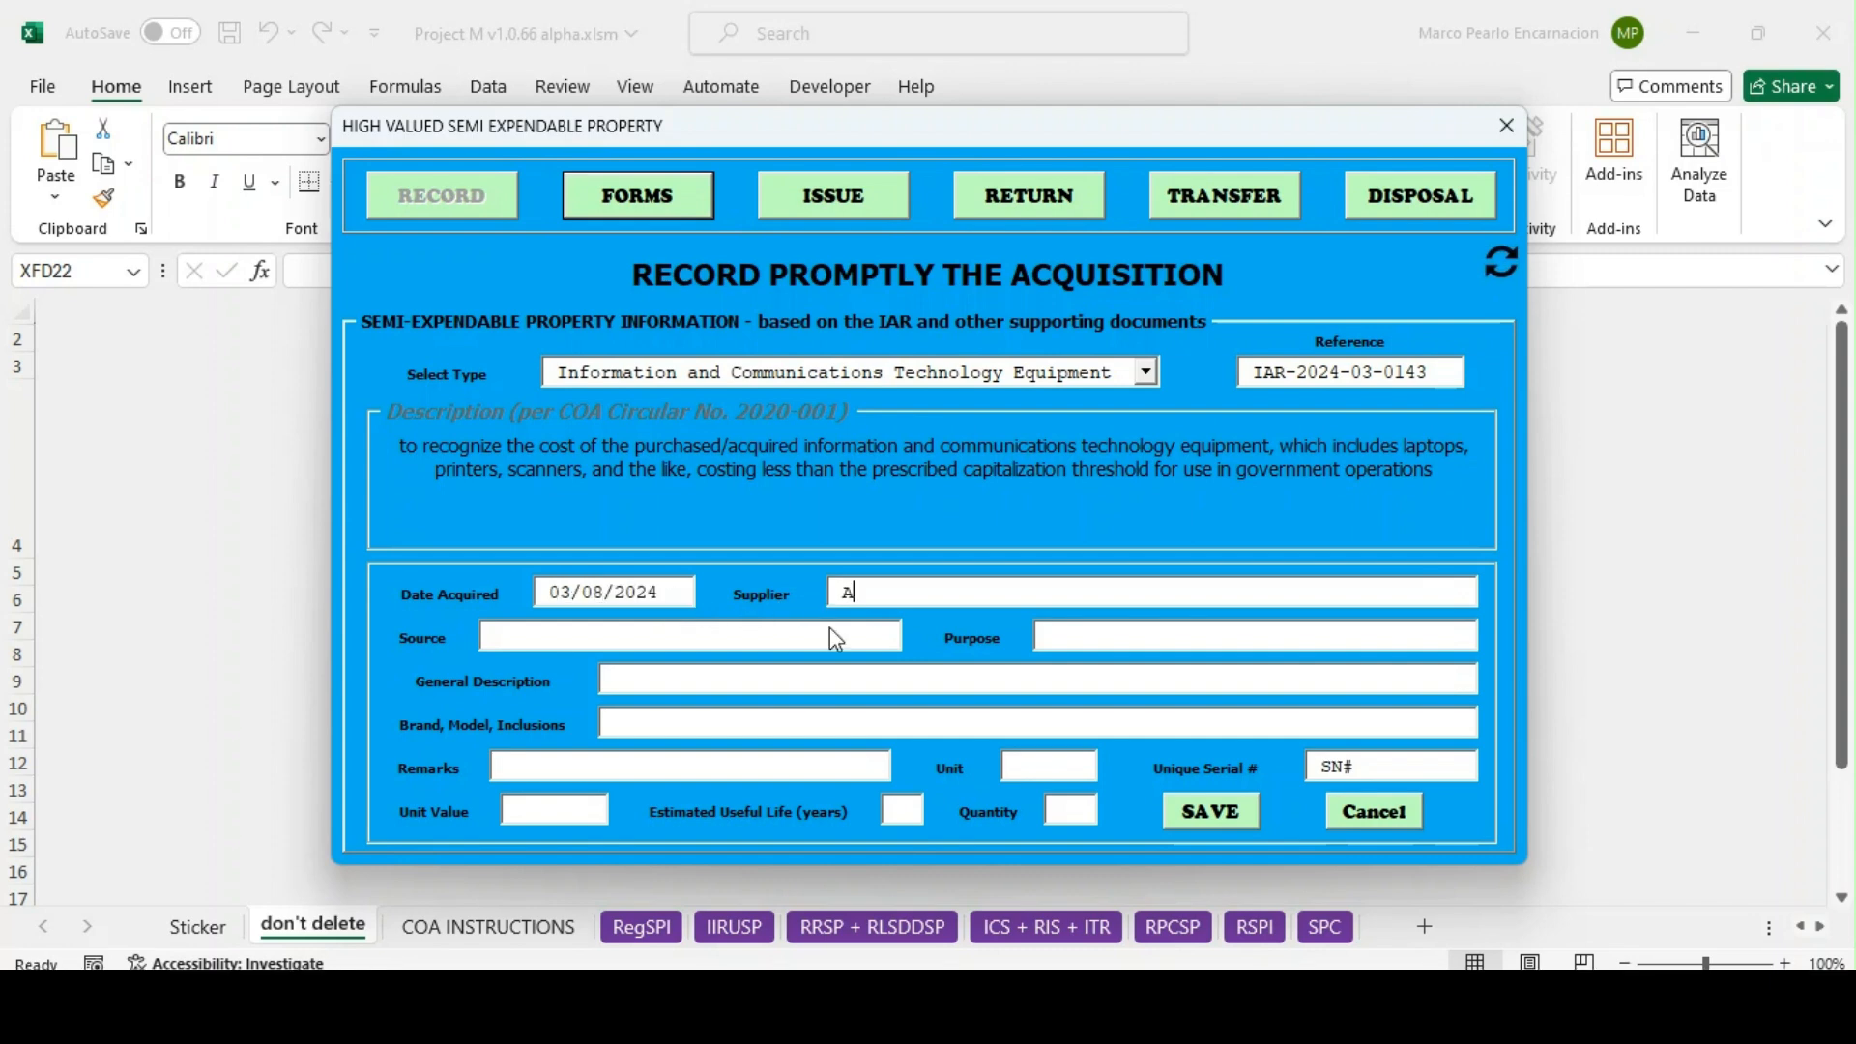
text(DVANCE SOLUTIONS INC.)
key(Tab)
text(Dep)
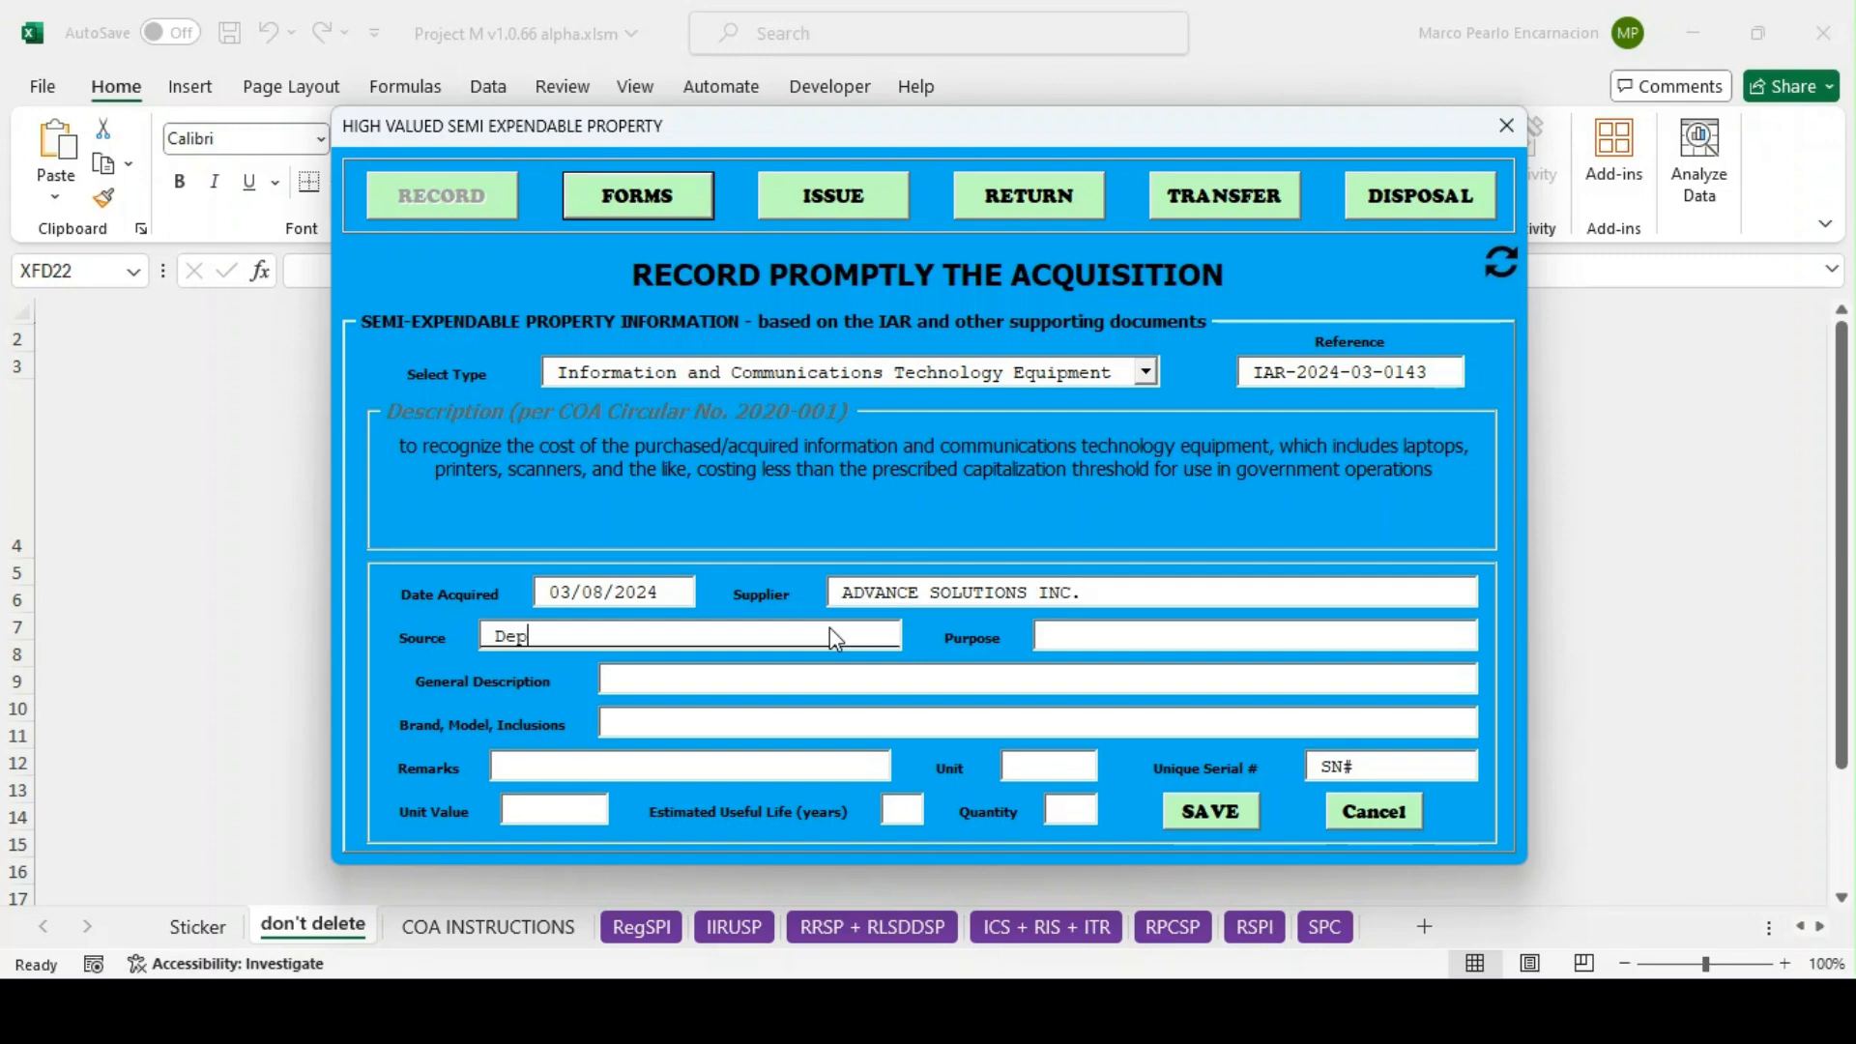
text(ED Central Office)
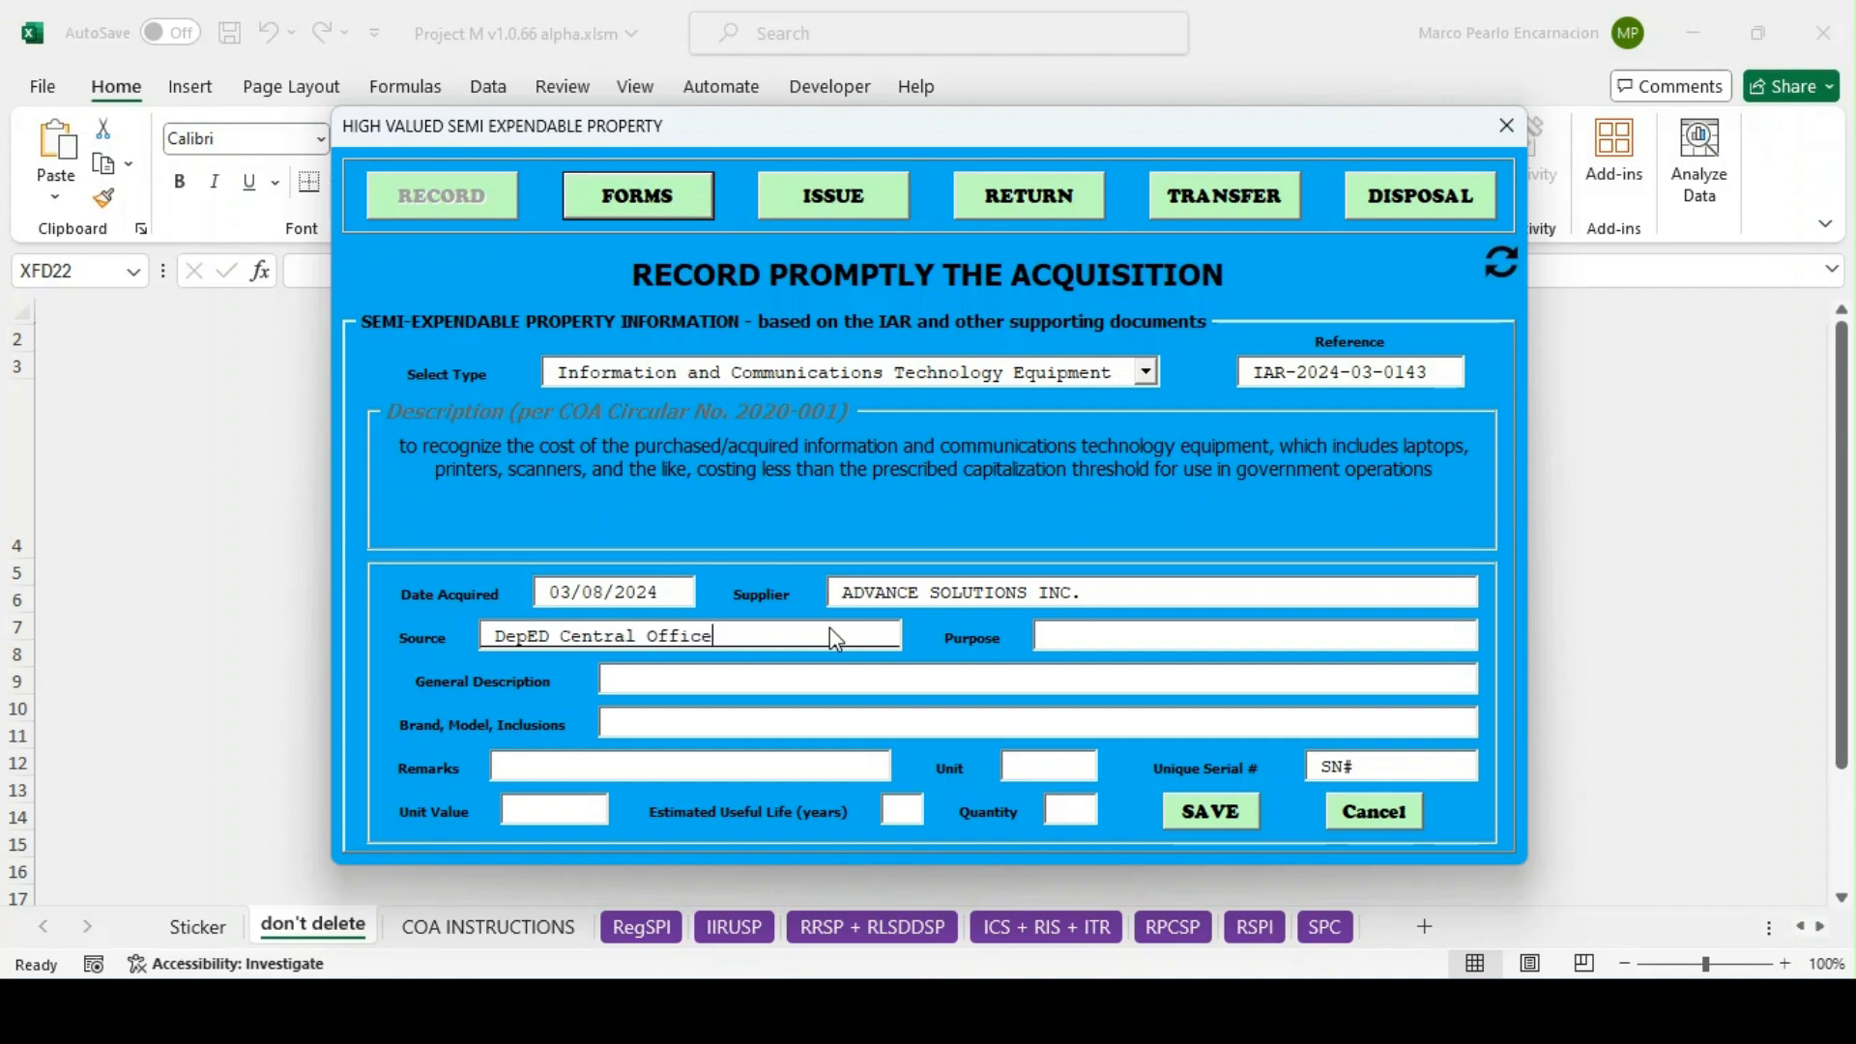
Enter the purpose "for Non-Teaching Personnel" and the general description "LAPTOP; 14" Display, 2.3 GHz Processor, 8GB RAM, 512GB SSD, Black"
click(1078, 641)
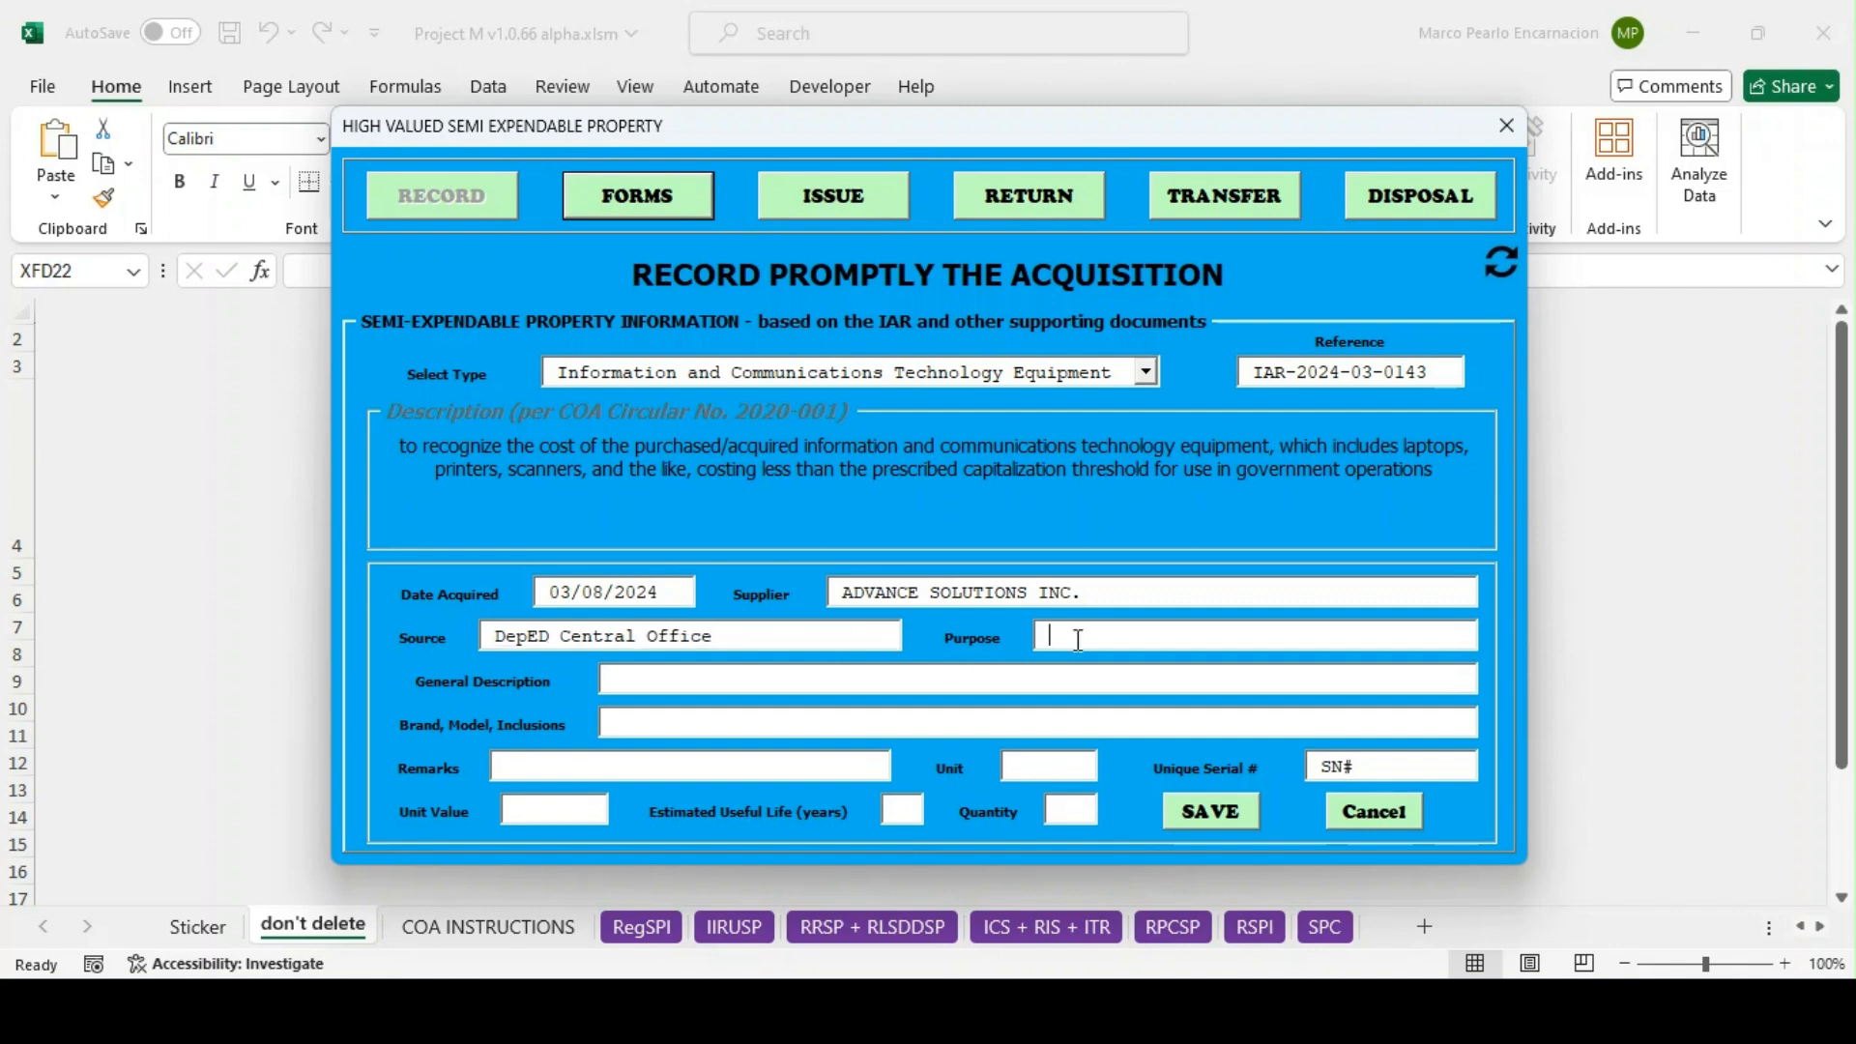
text(for Non-Teac)
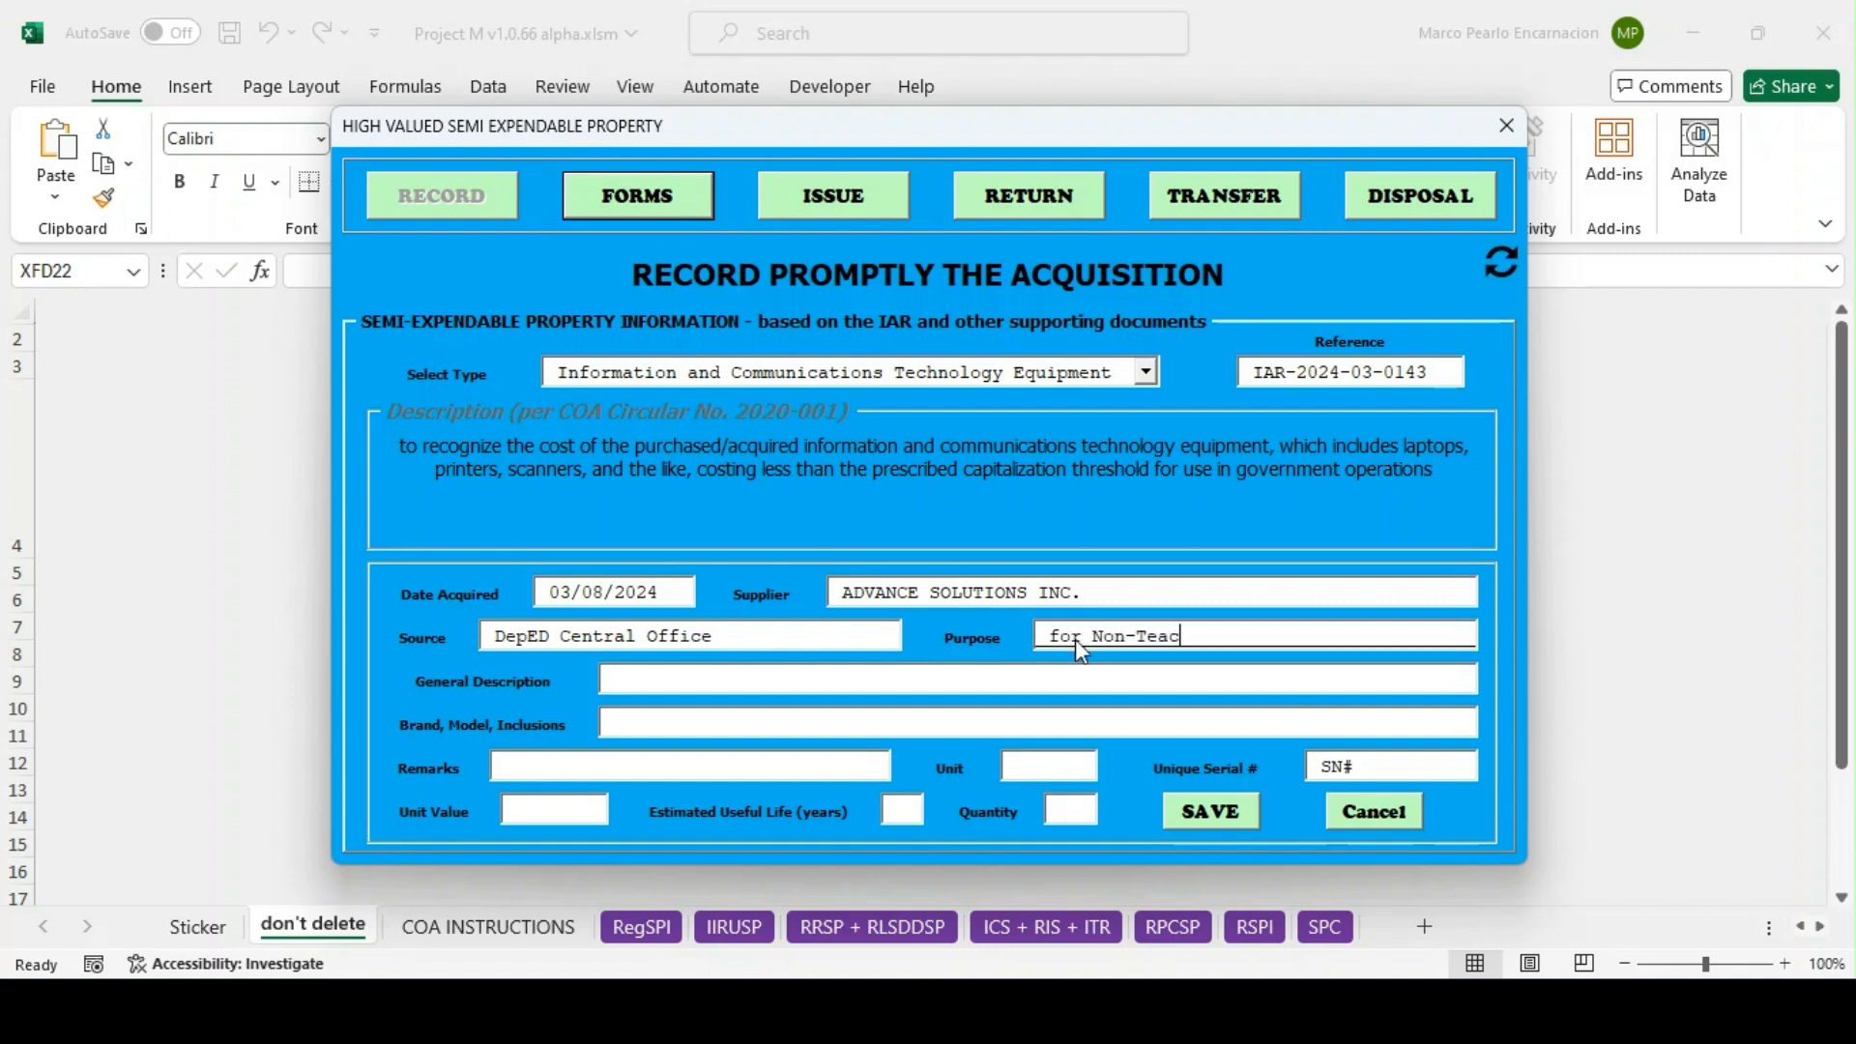
text(hing Personnel)
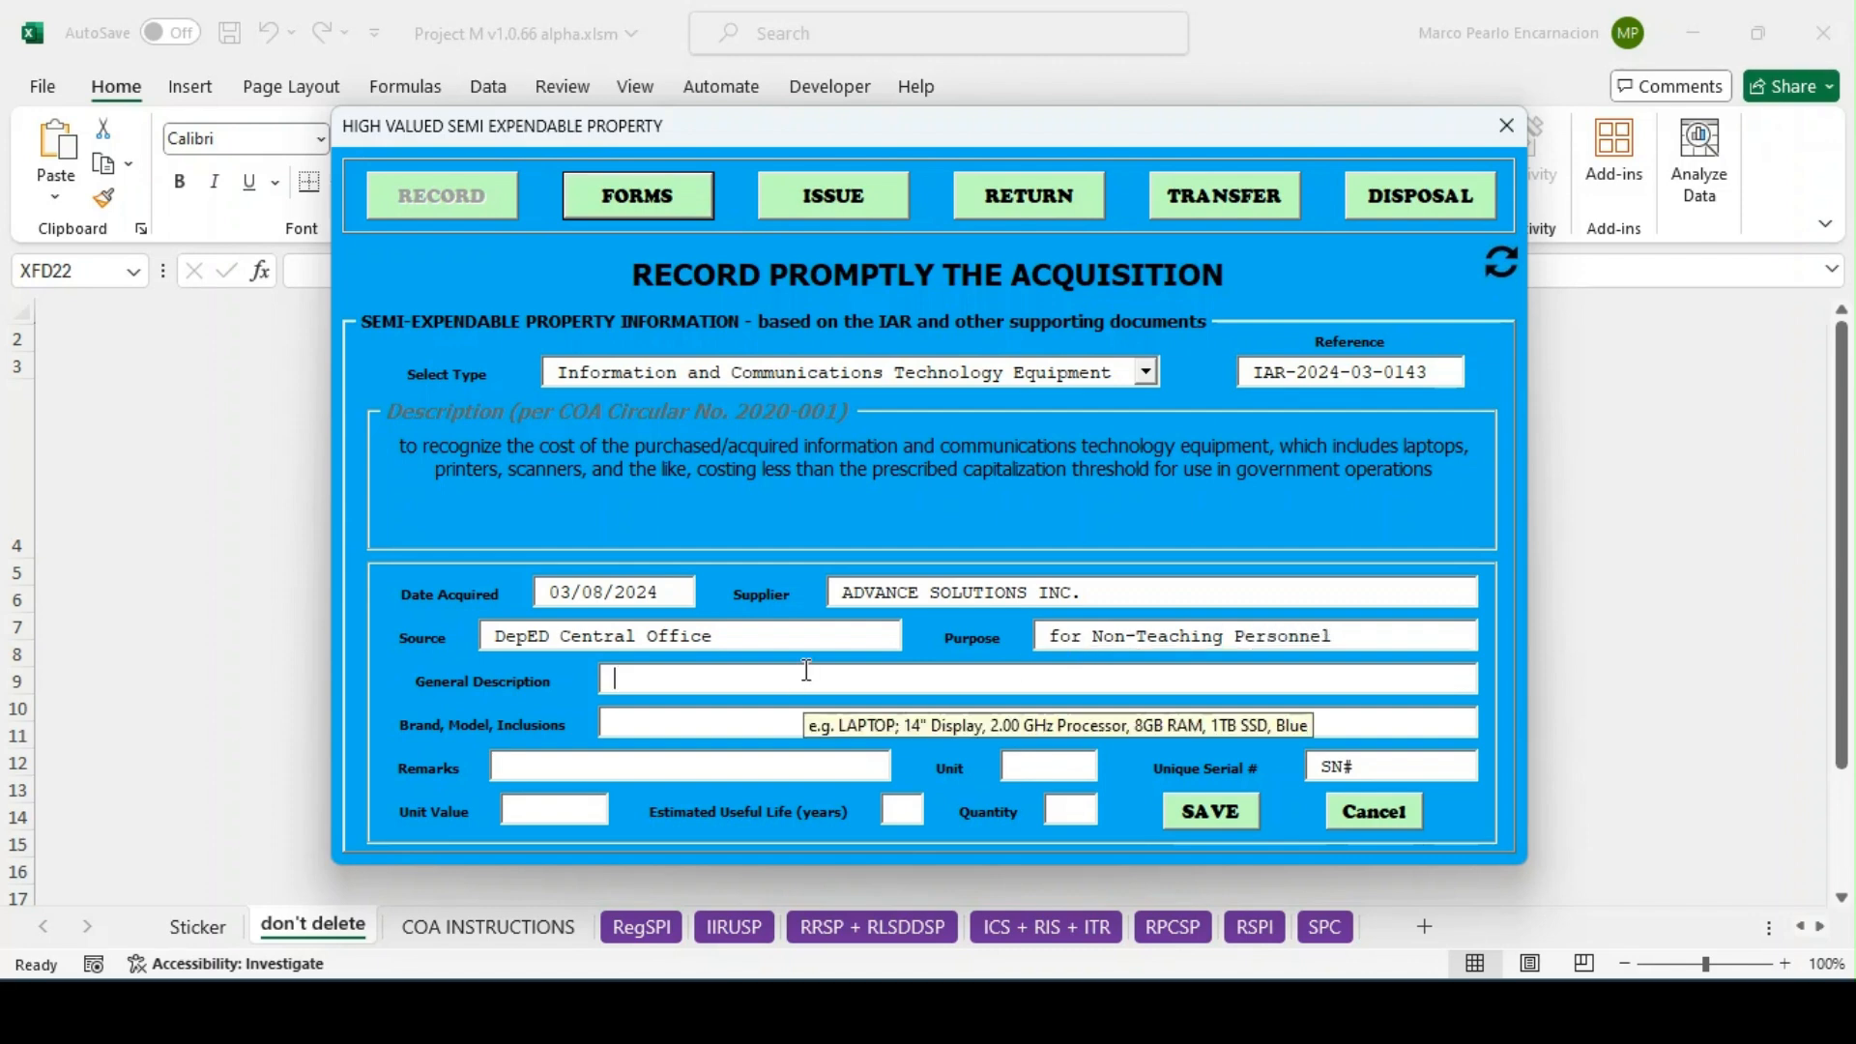
text(LAPTOP;)
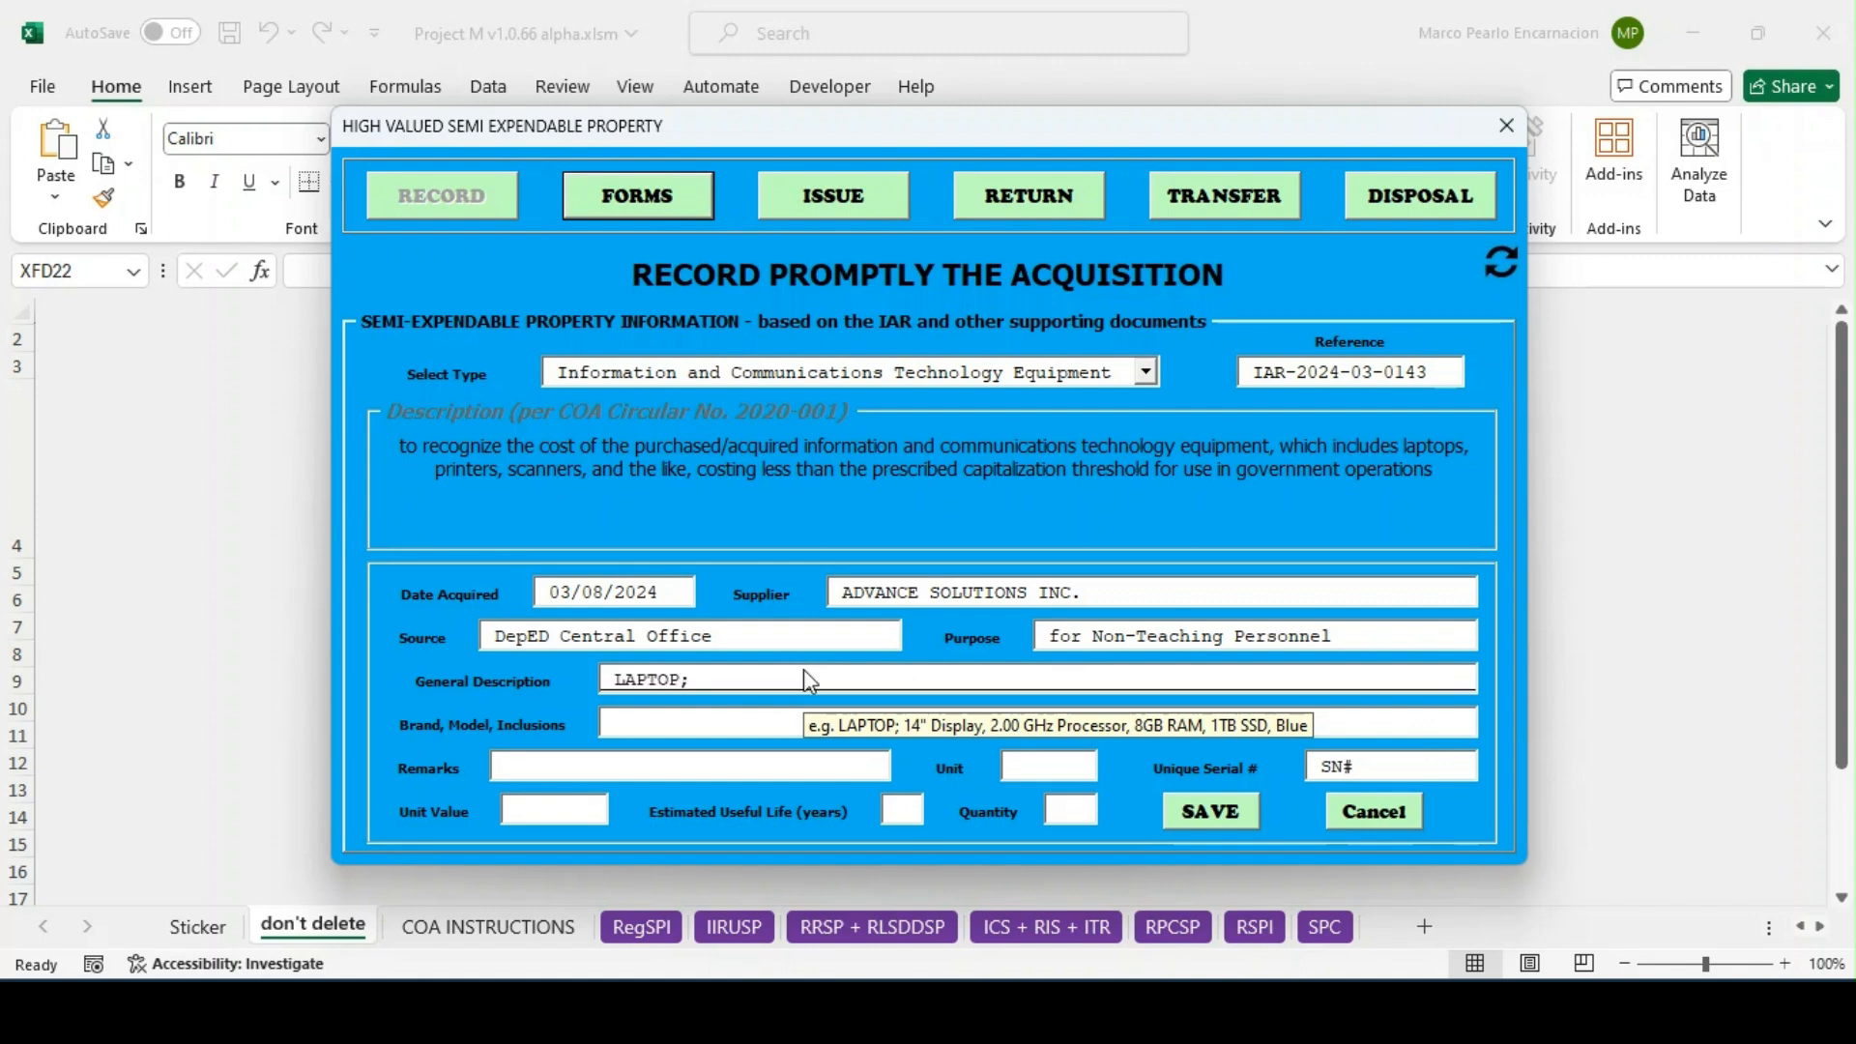
text( 14" Display, 2.3 GHz Processor, 8GB RAM, 512GB SSD, Black)
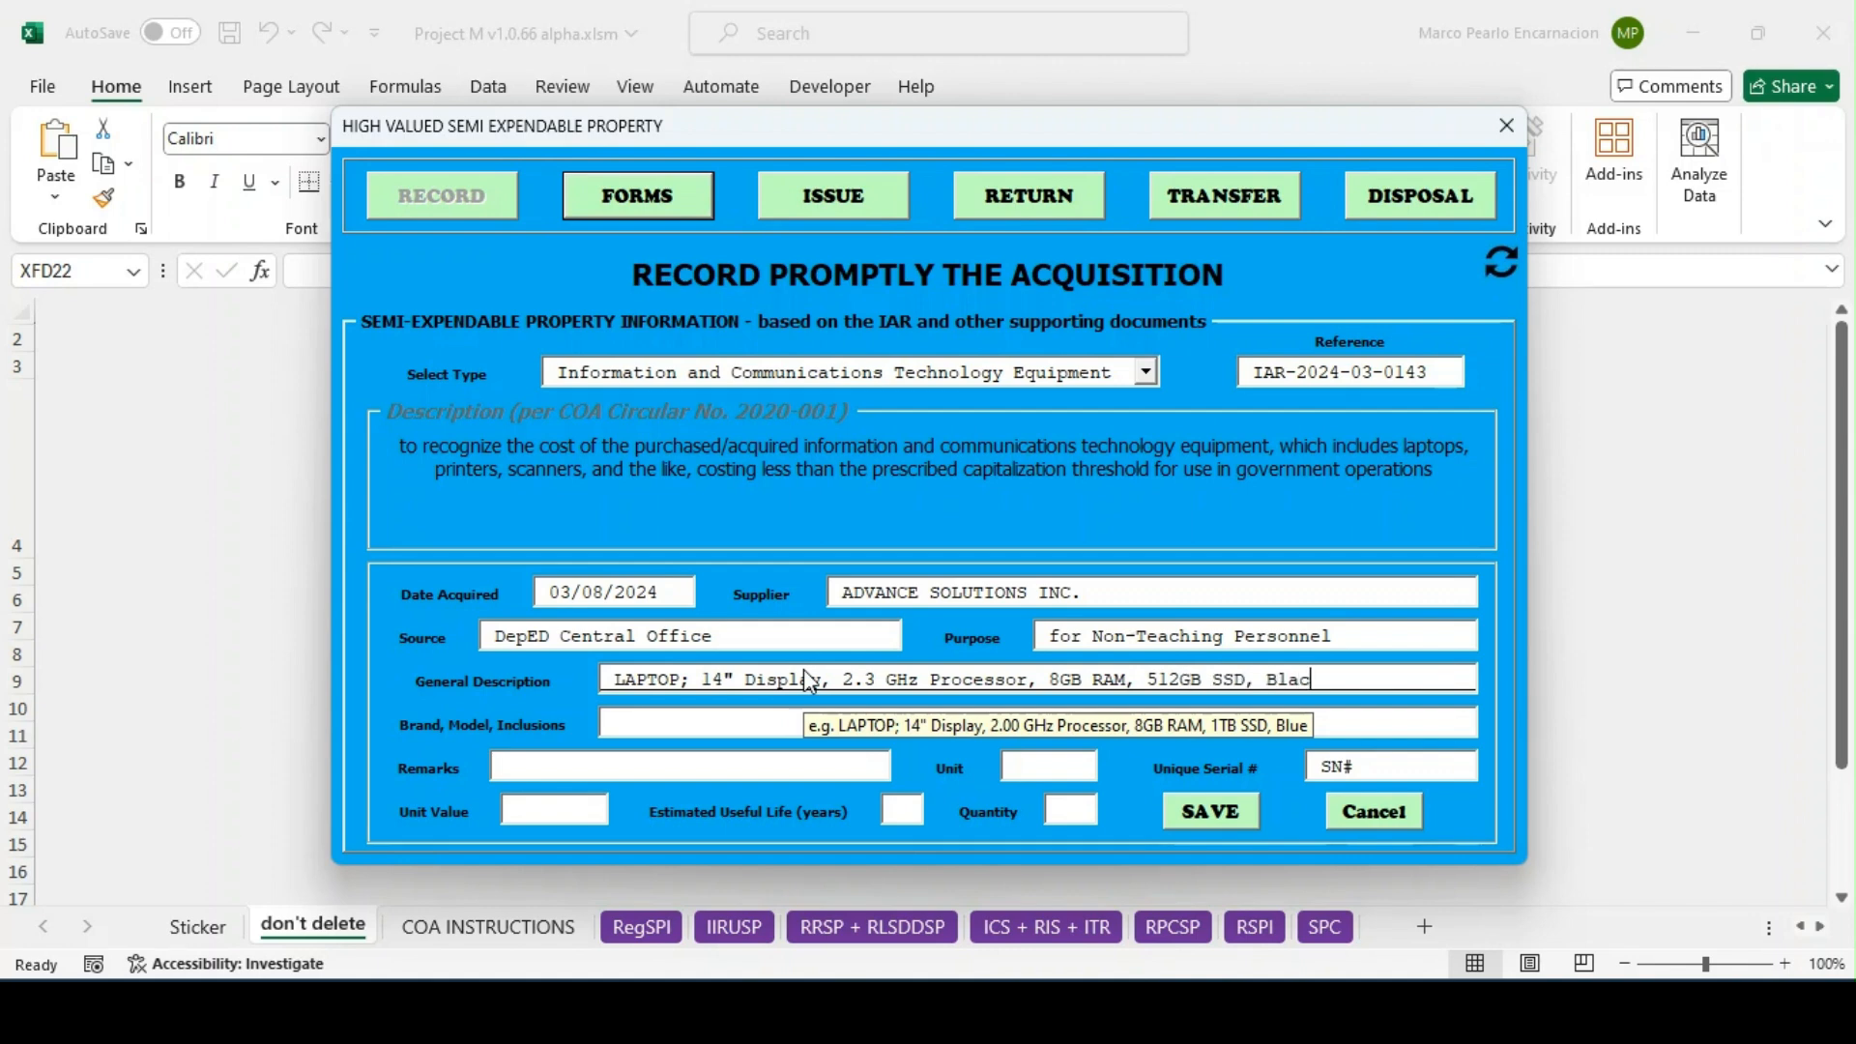
Enter the brand, model and inclusions as "HP; 245 G9, AMD Ryzen 5, Includes: Bag, Mouse, Mouse Pad, Headset"
click(655, 721)
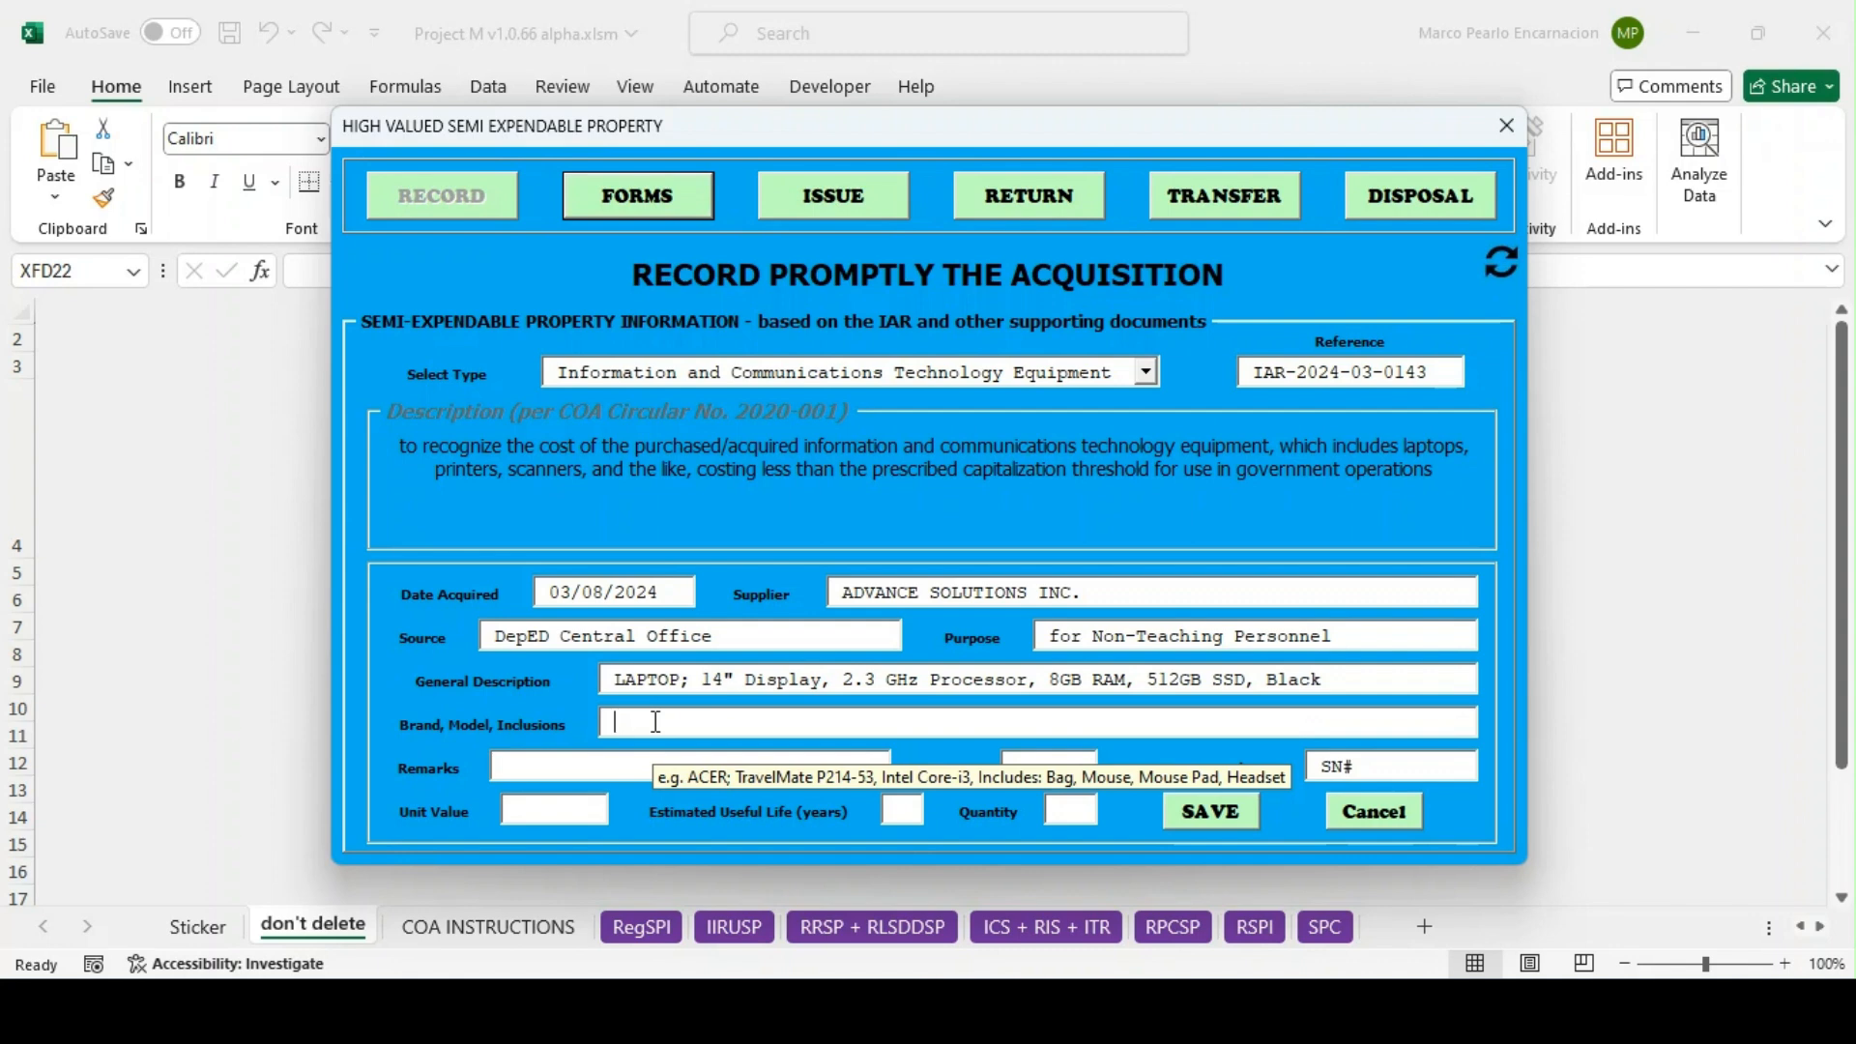
text(HP;)
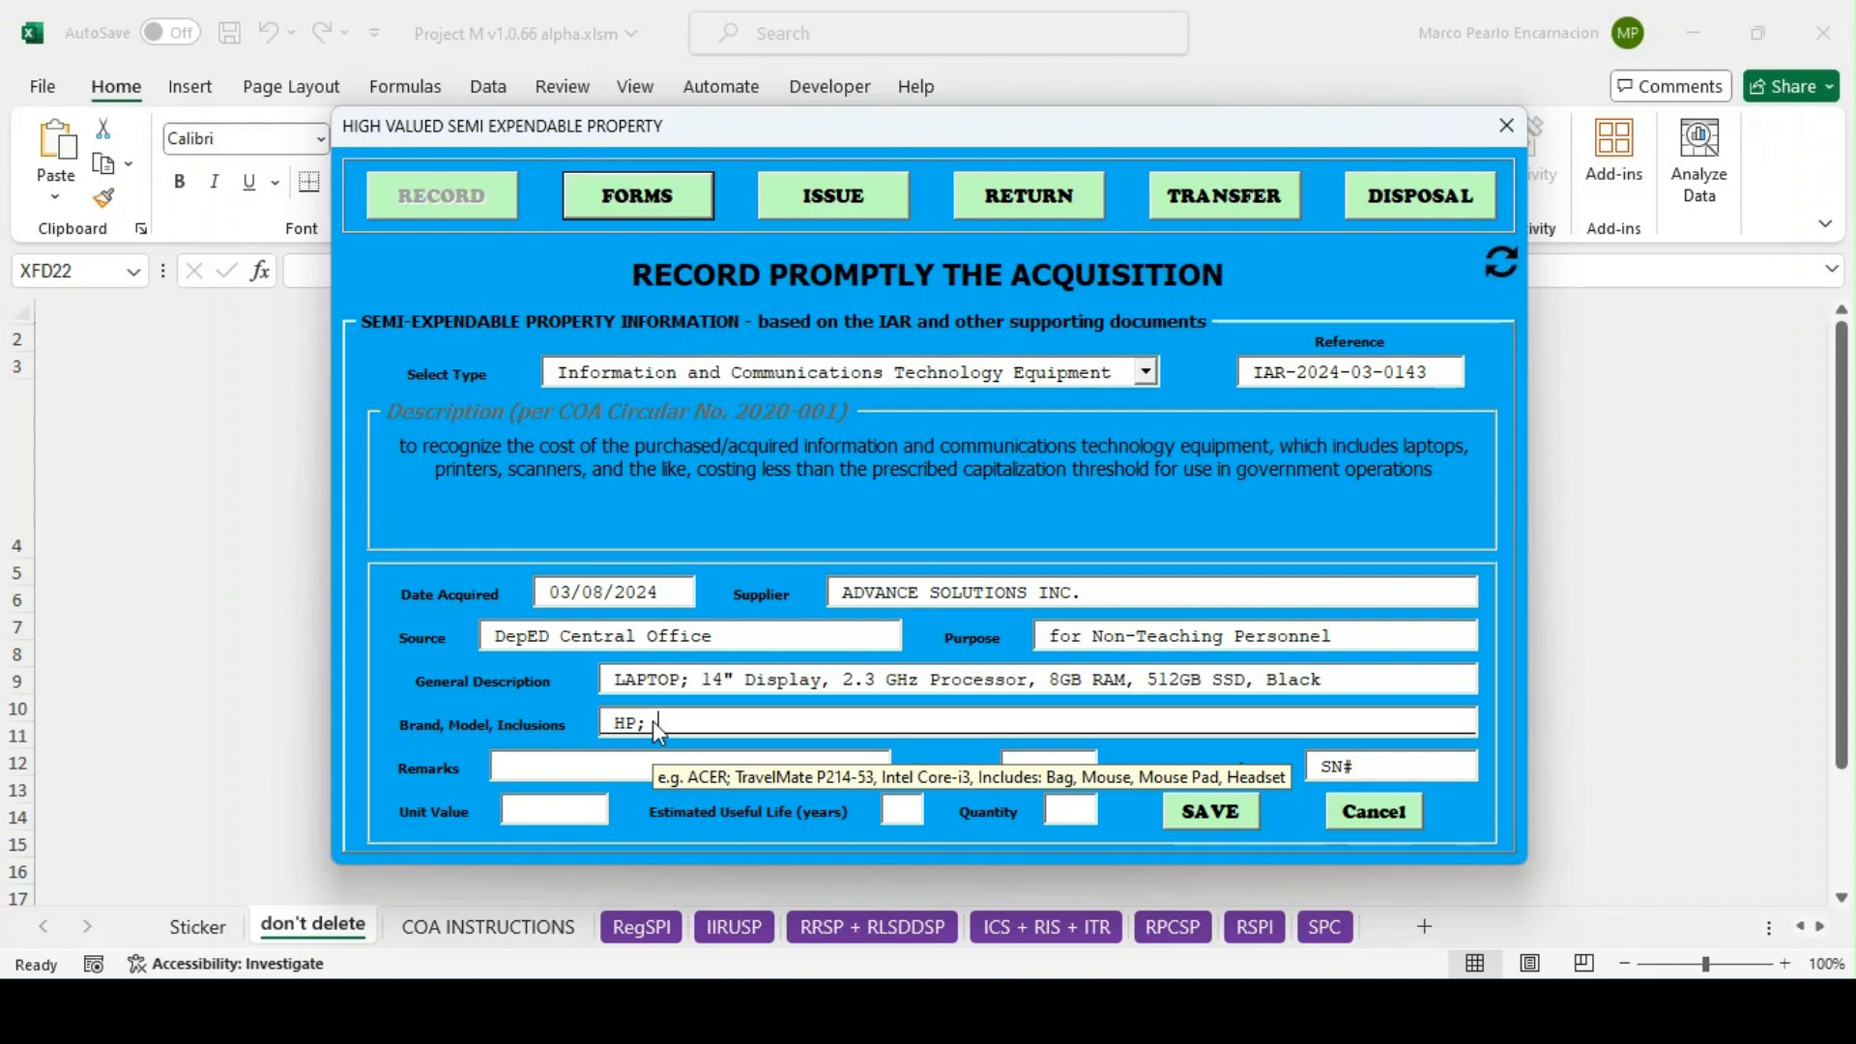
text( 245 G9, AMD Ryzen 5, Incl)
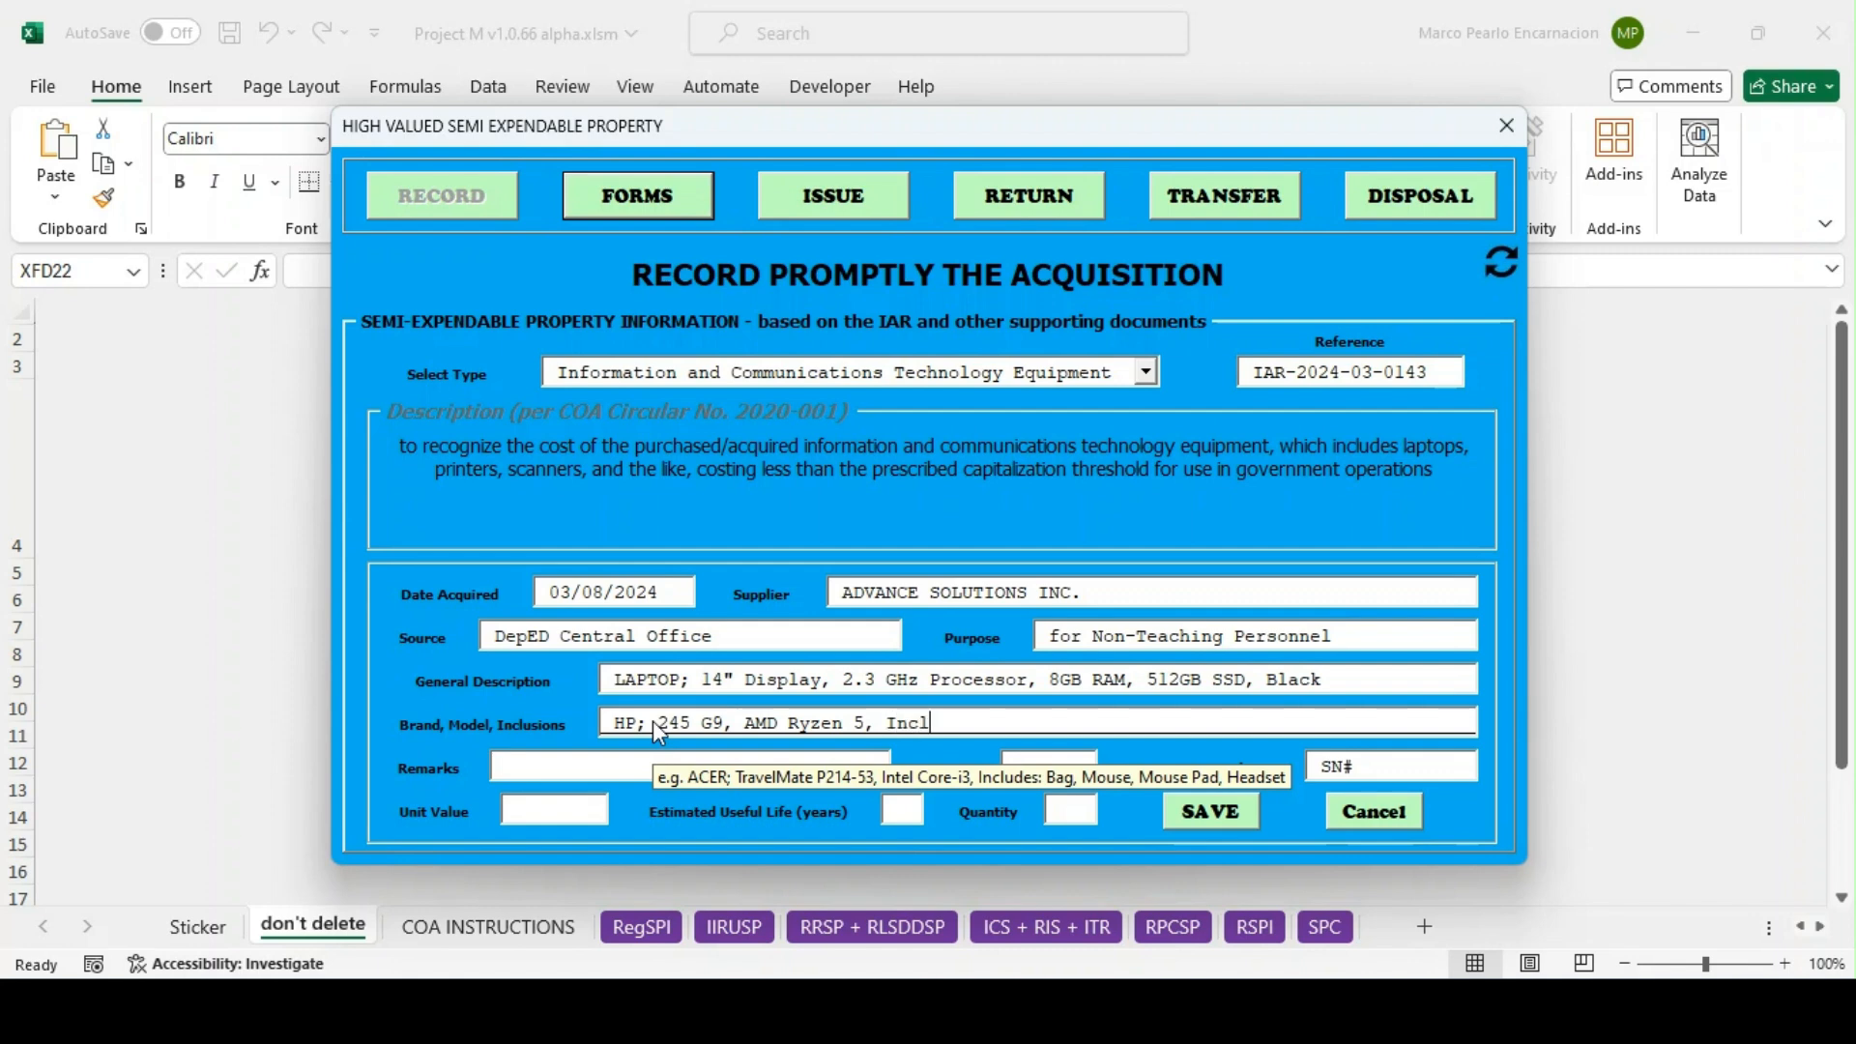
text(udes: Bag, Mouse, Mouse Pad,)
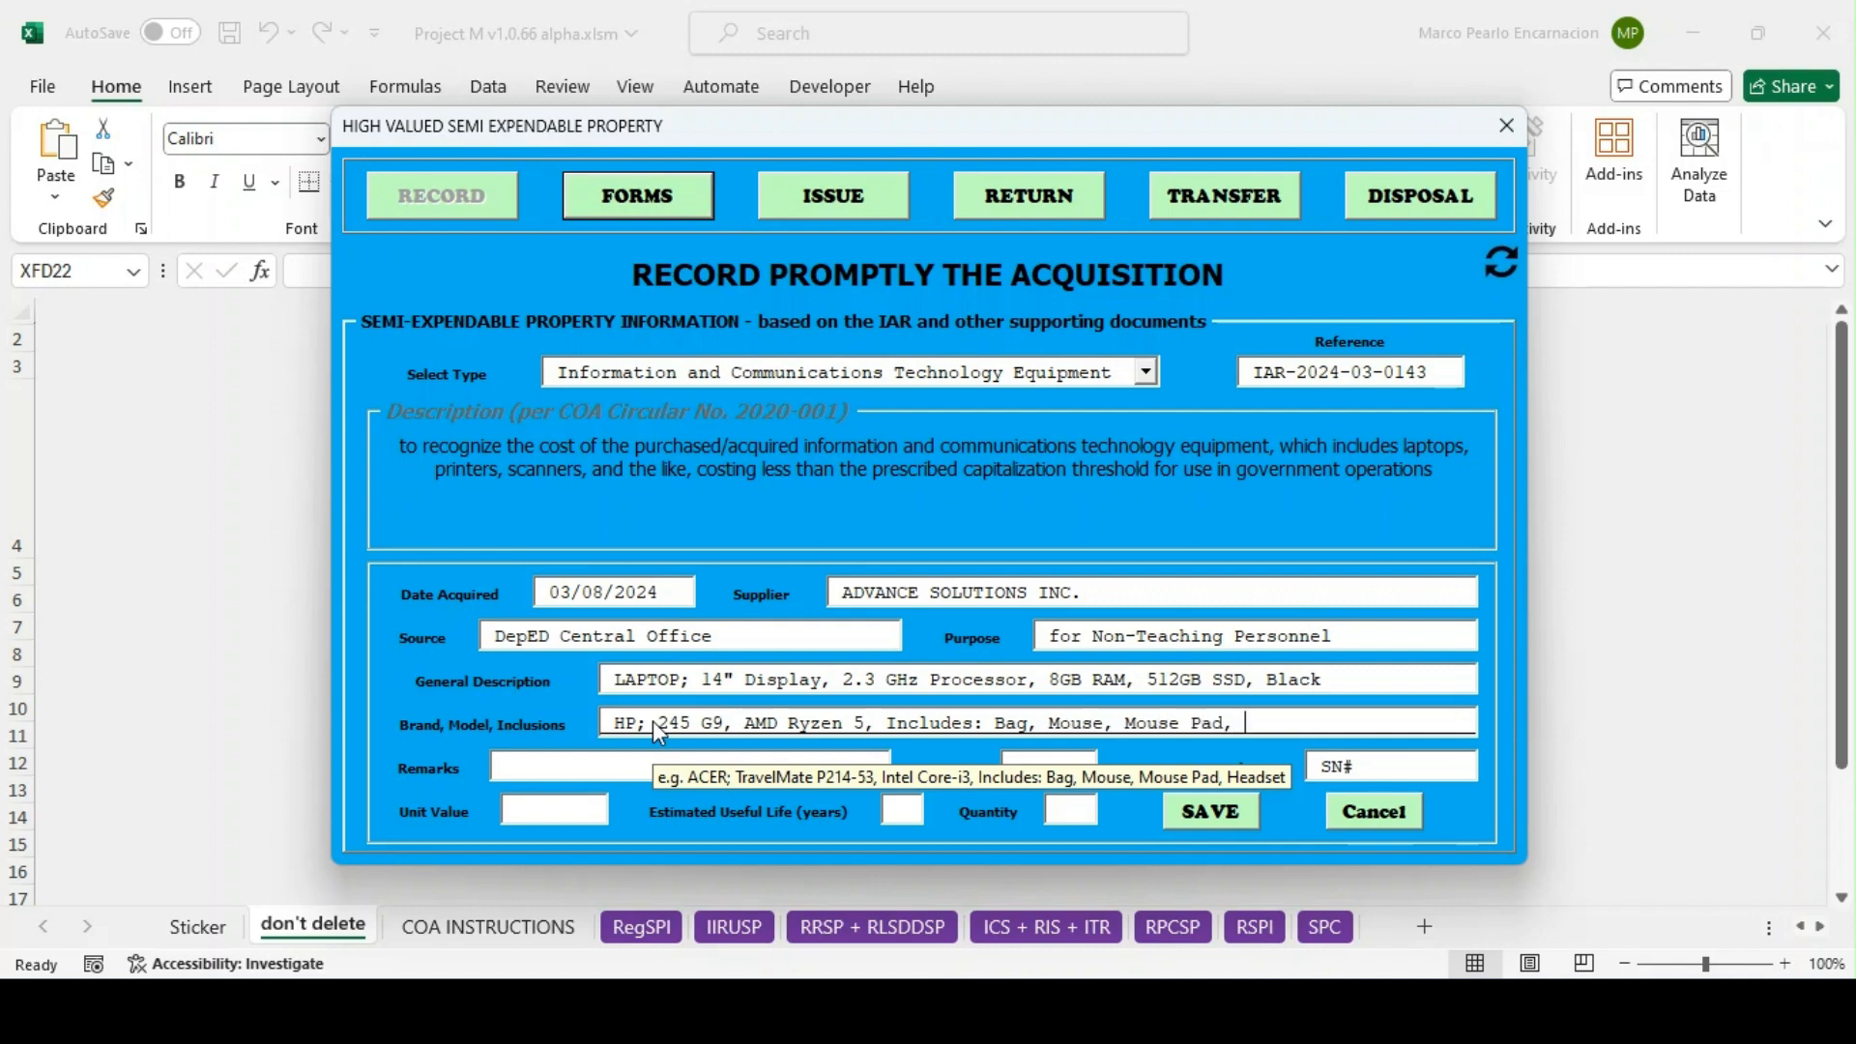
text( Headset)
Set the unit to set, the unique serial number to multi and the quantity to 12
click(528, 763)
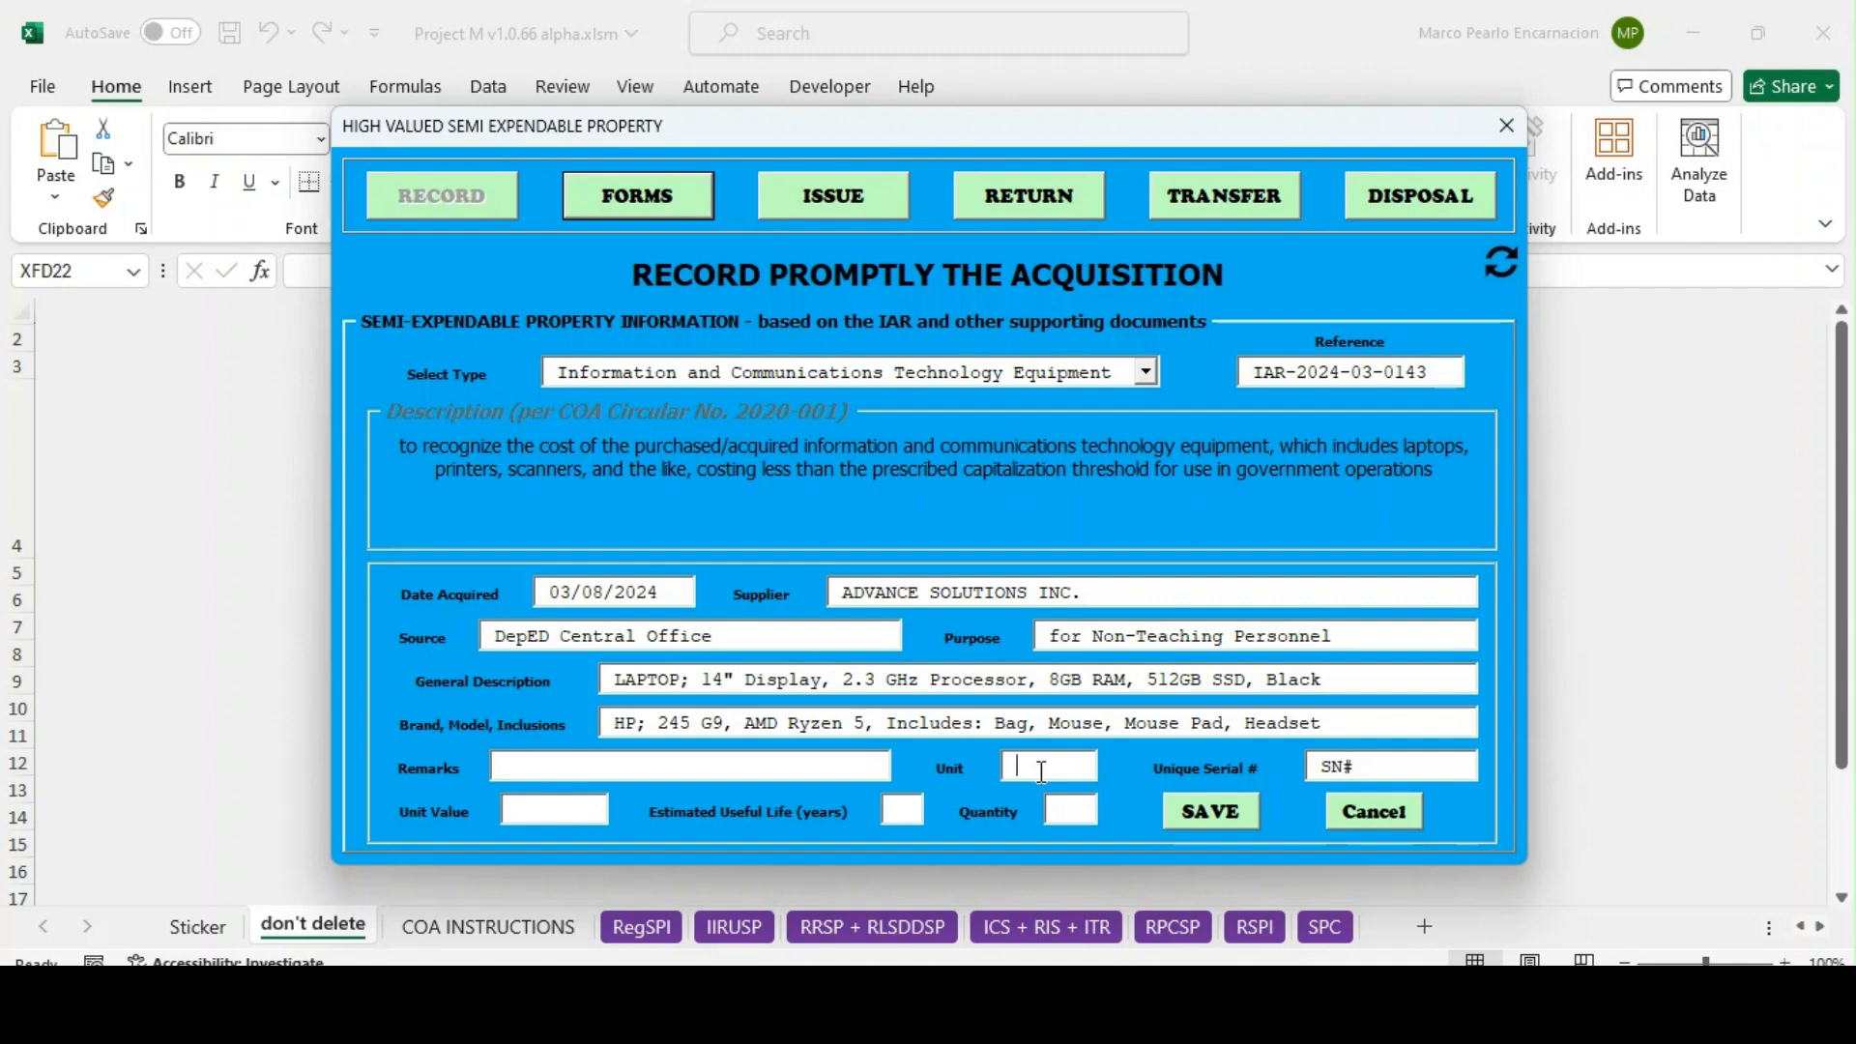
text(set)
click(1396, 771)
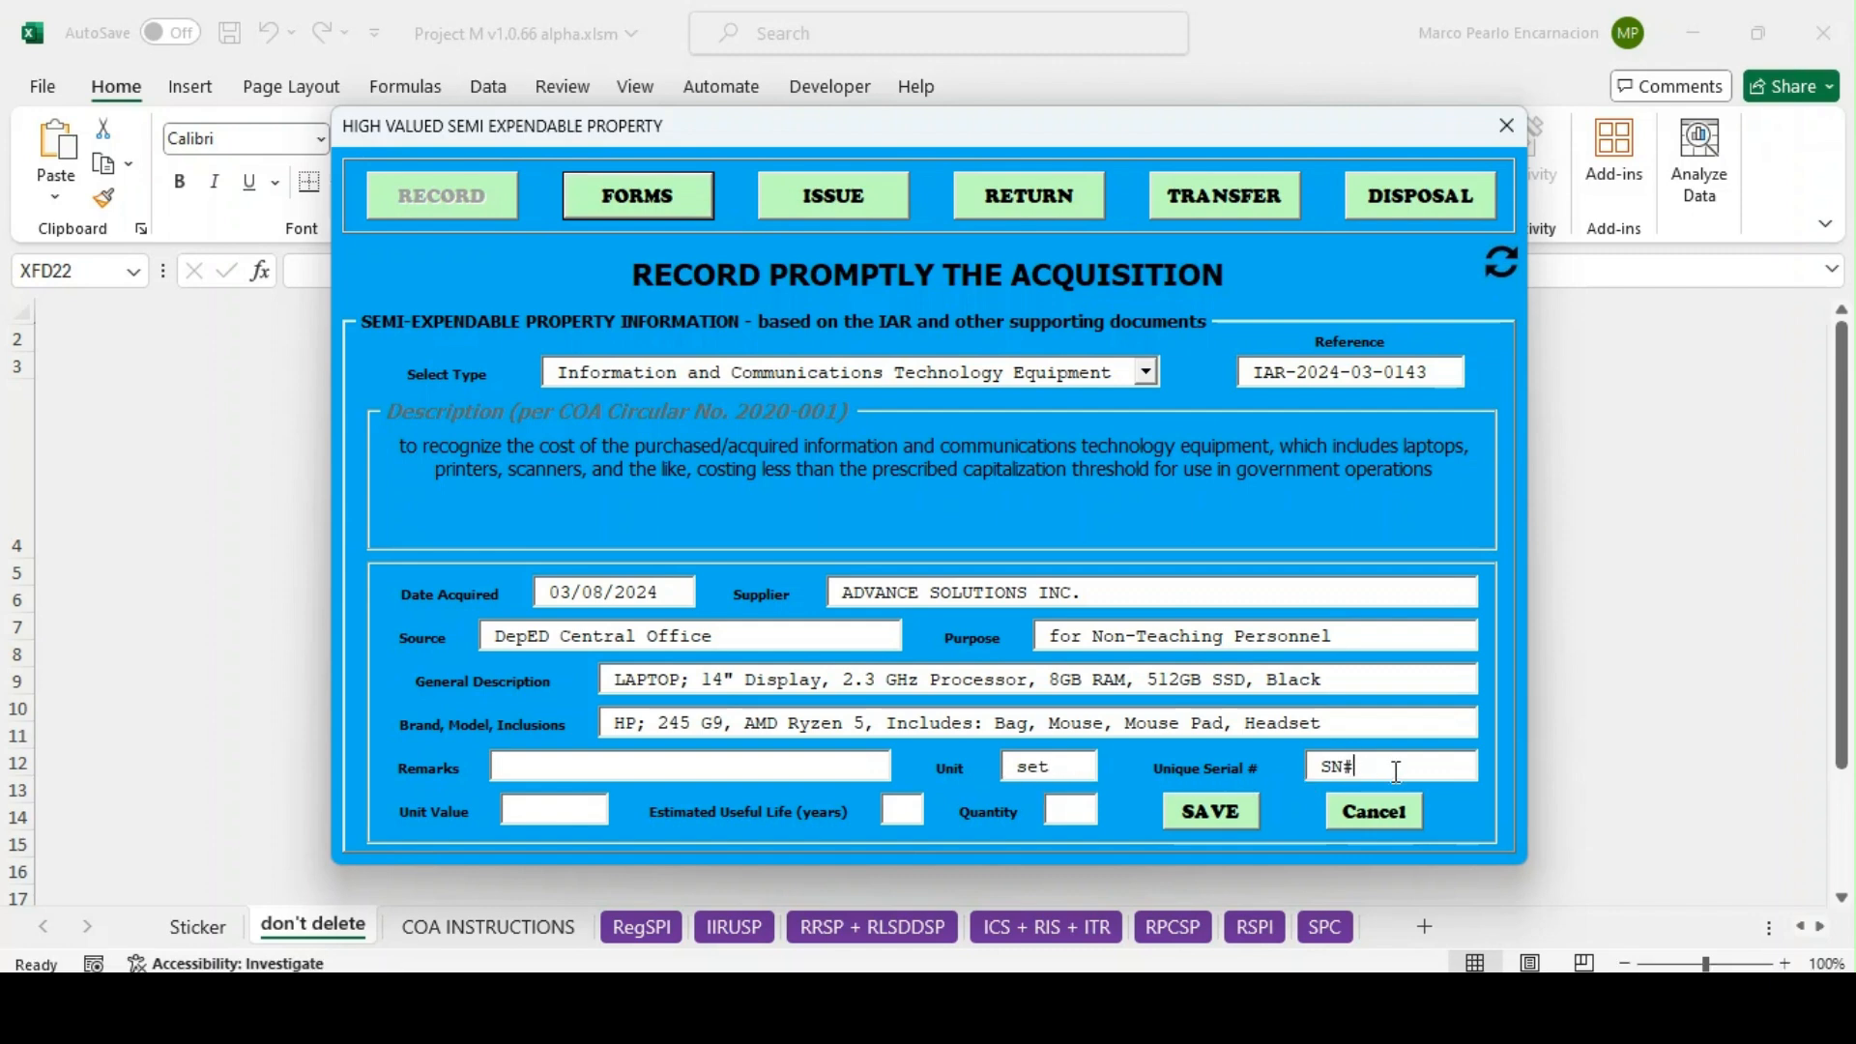
key(BackSpace)
key(BackSpace)
key(BackSpace)
text(mulyi)
key(BackSpace)
key(BackSpace)
text(ti)
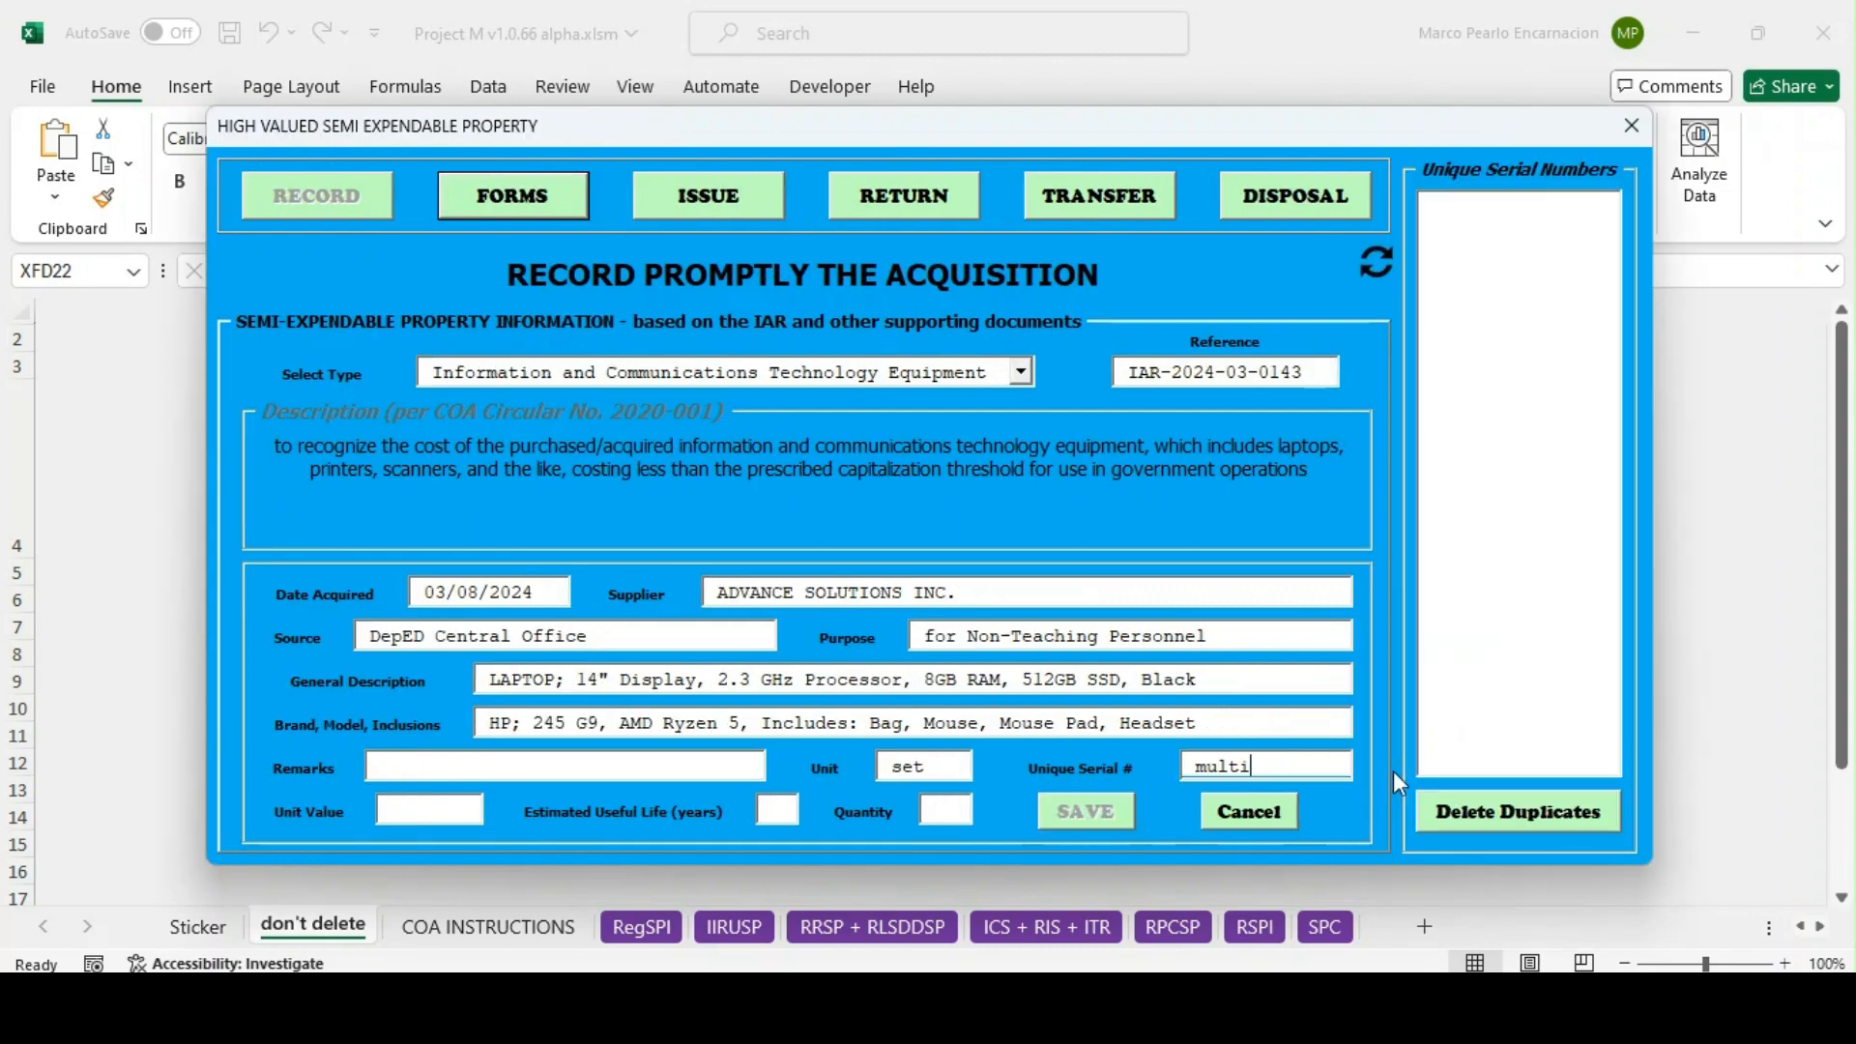
click(1471, 478)
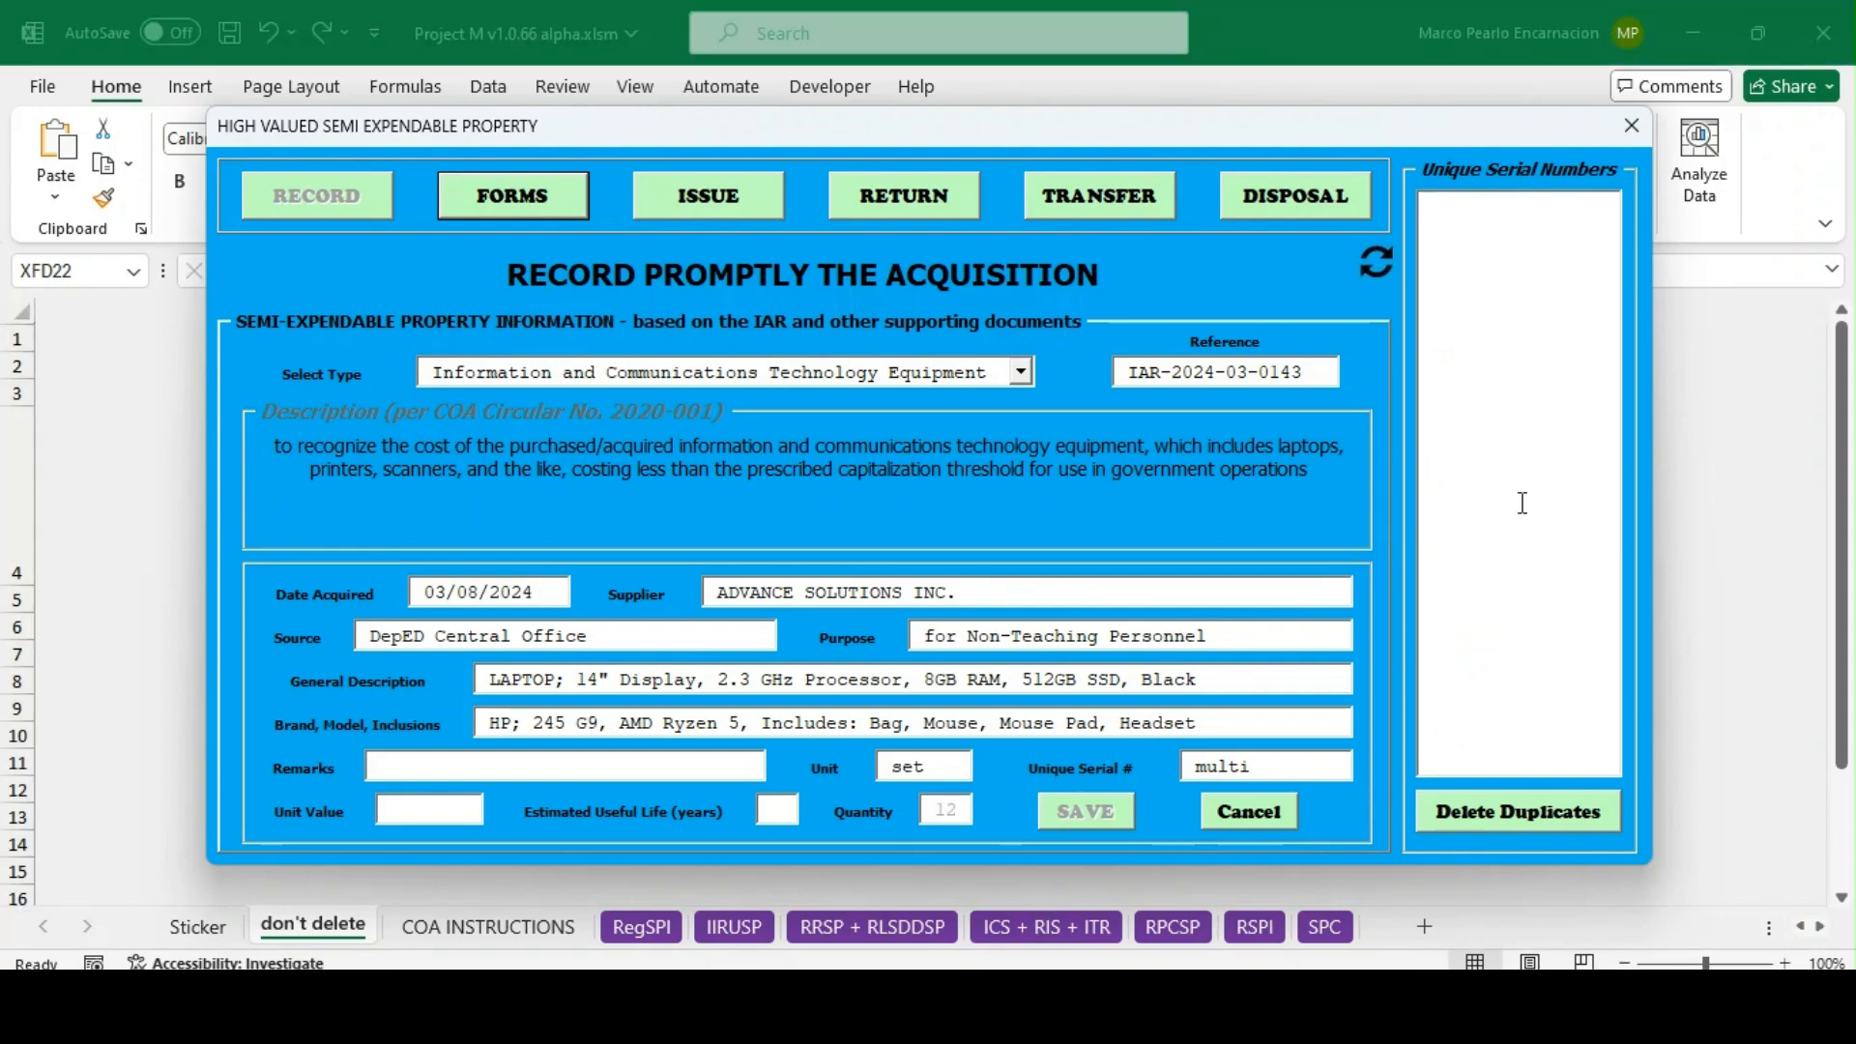
Try entering sample serial numbers on separate lines of the Unique Serial Numbers list, and clear them
text(SAM)
key(BackSpace)
key(BackSpace)
key(BackSpace)
text(12)
key(Return)
key(Return)
key(BackSpace)
key(BackSpace)
key(BackSpace)
key(BackSpace)
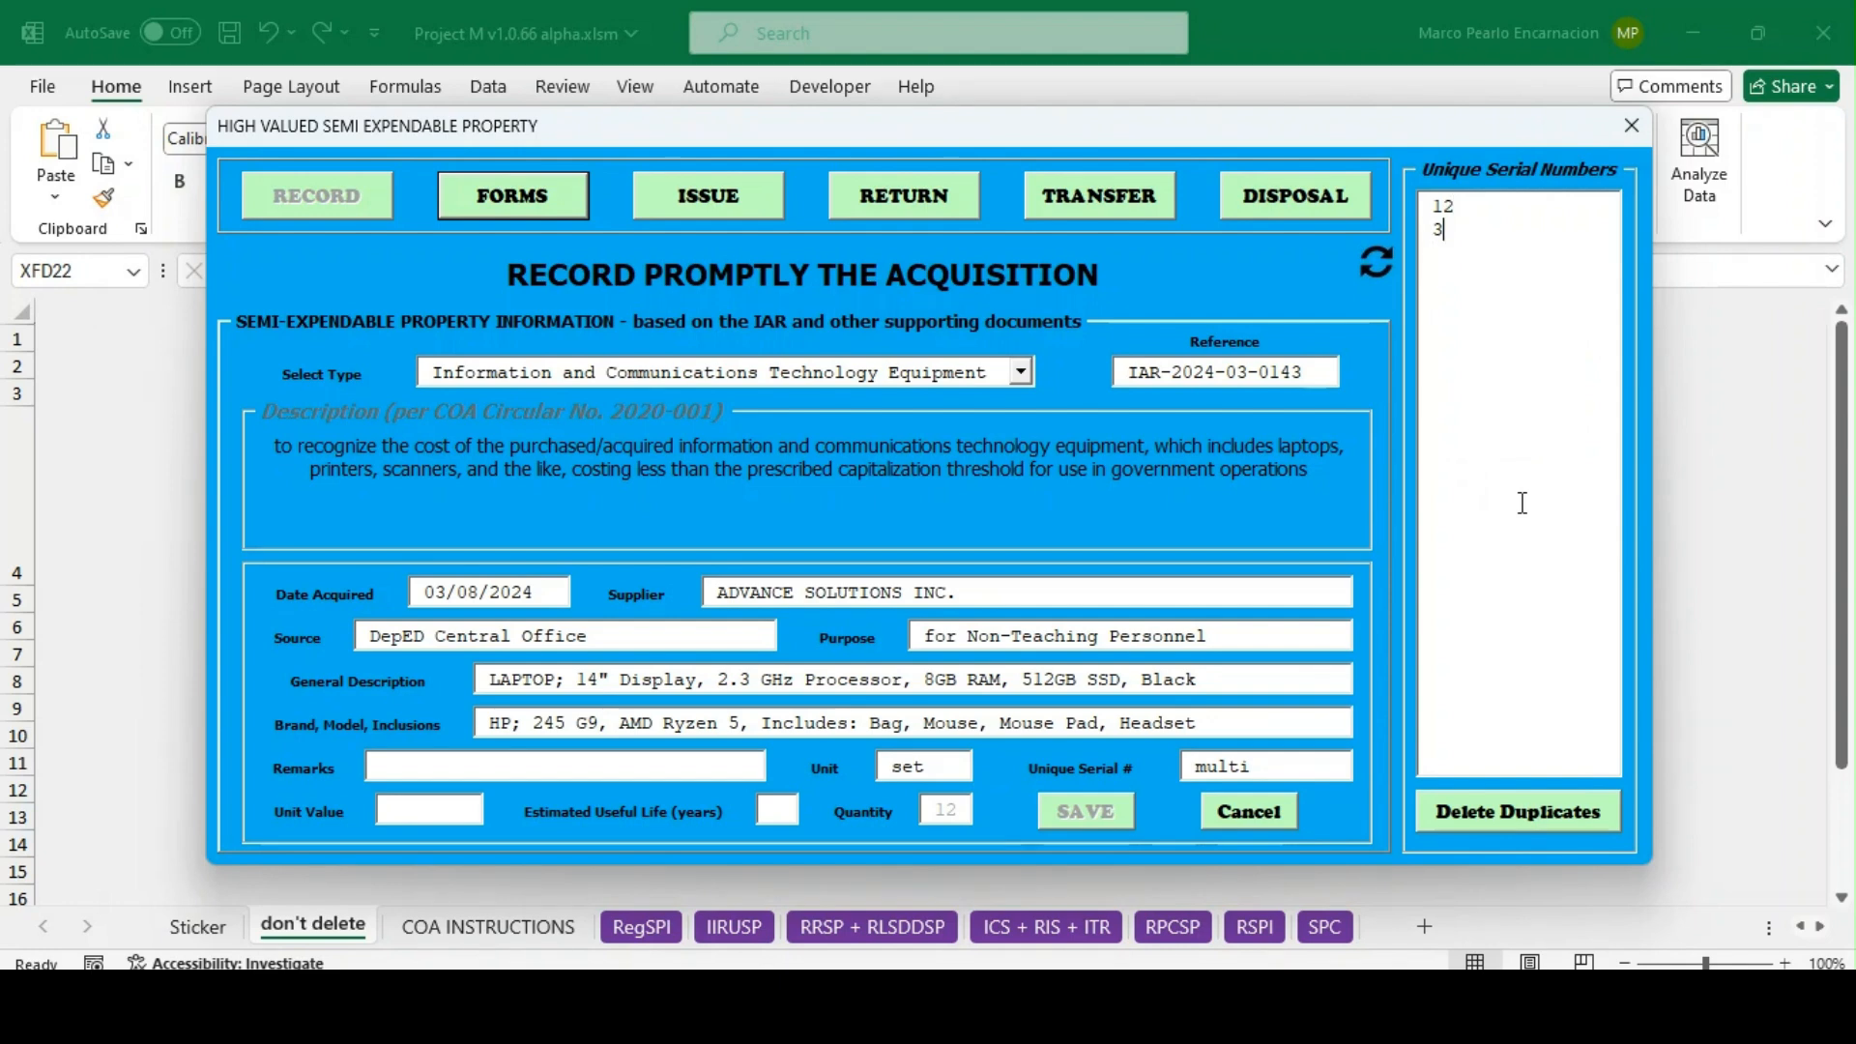
text(1)
key(Return)
text(2)
key(Return)
key(BackSpace)
key(BackSpace)
key(BackSpace)
text(23)
key(Return)
text(456)
key(Return)
key(BackSpace)
key(BackSpace)
key(BackSpace)
key(BackSpace)
key(BackSpace)
key(BackSpace)
key(BackSpace)
key(BackSpace)
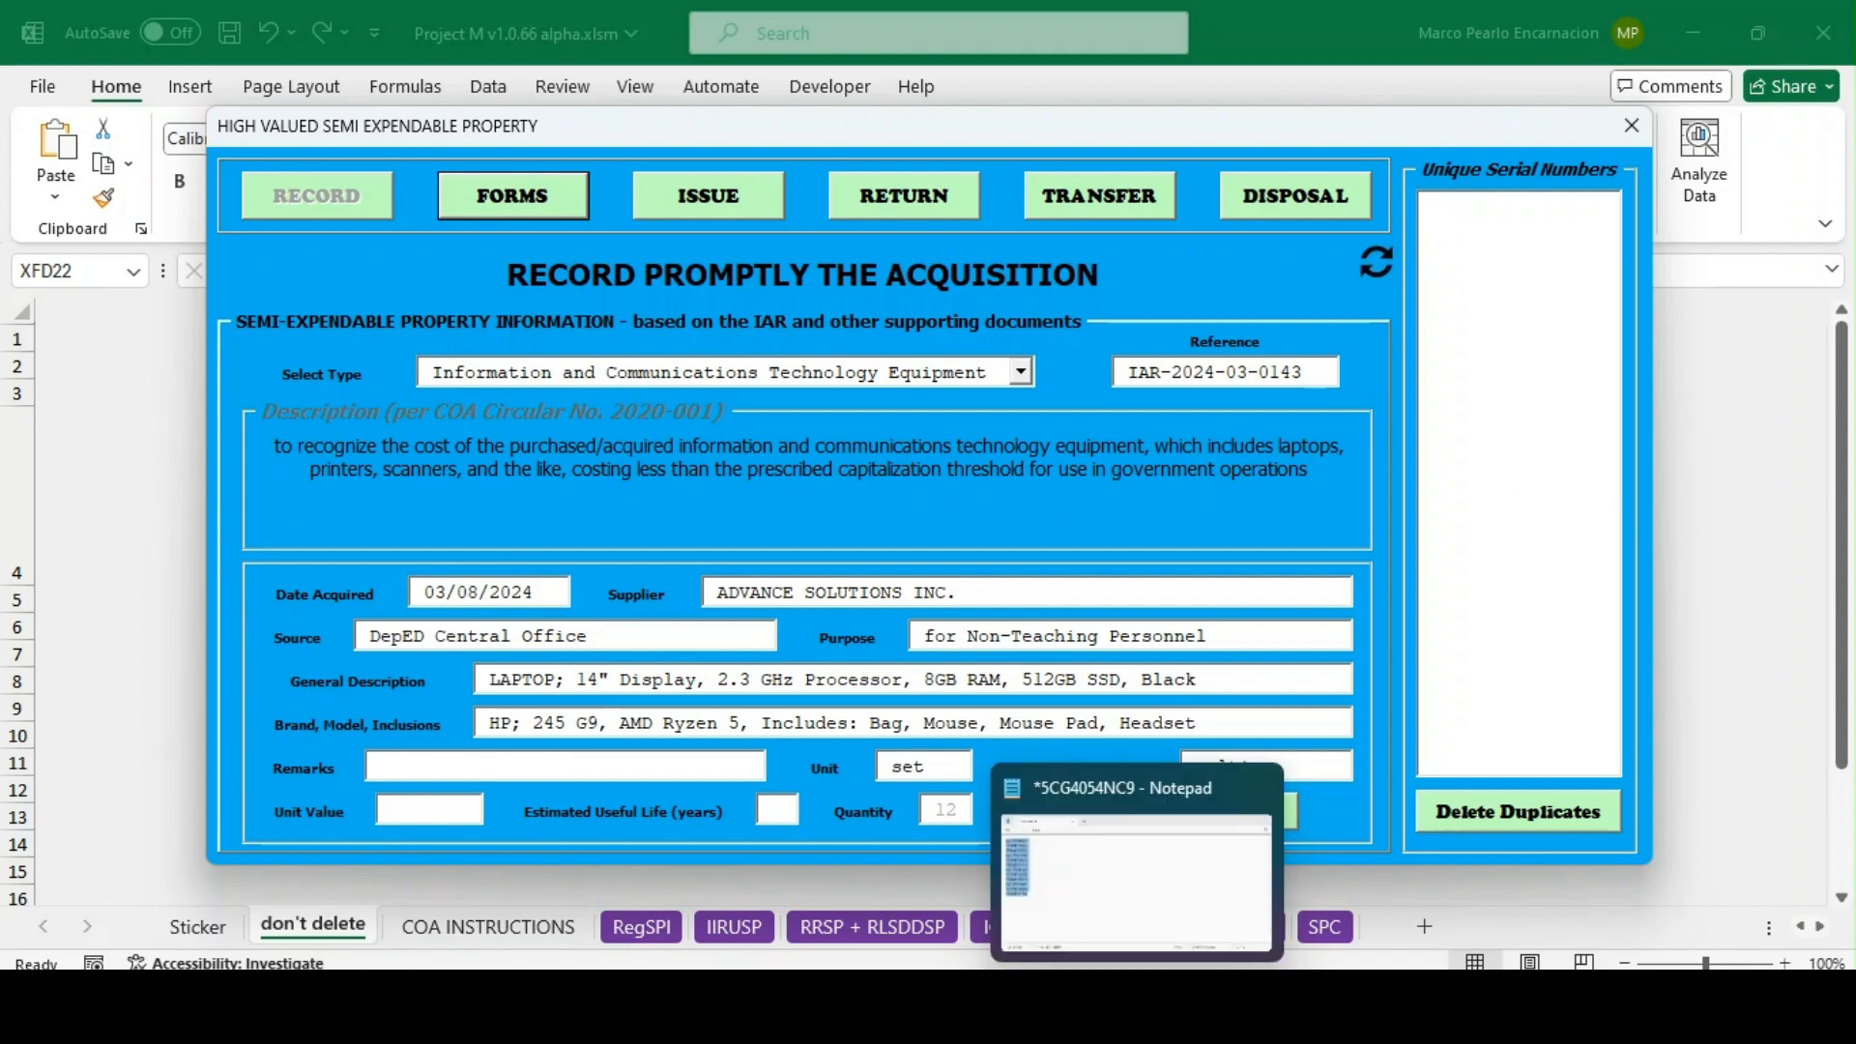
Copy all the serial numbers from the Notepad file into the Unique Serial Numbers list and delete duplicates
click(1150, 1007)
click(302, 550)
drag(302, 550, 67, 276)
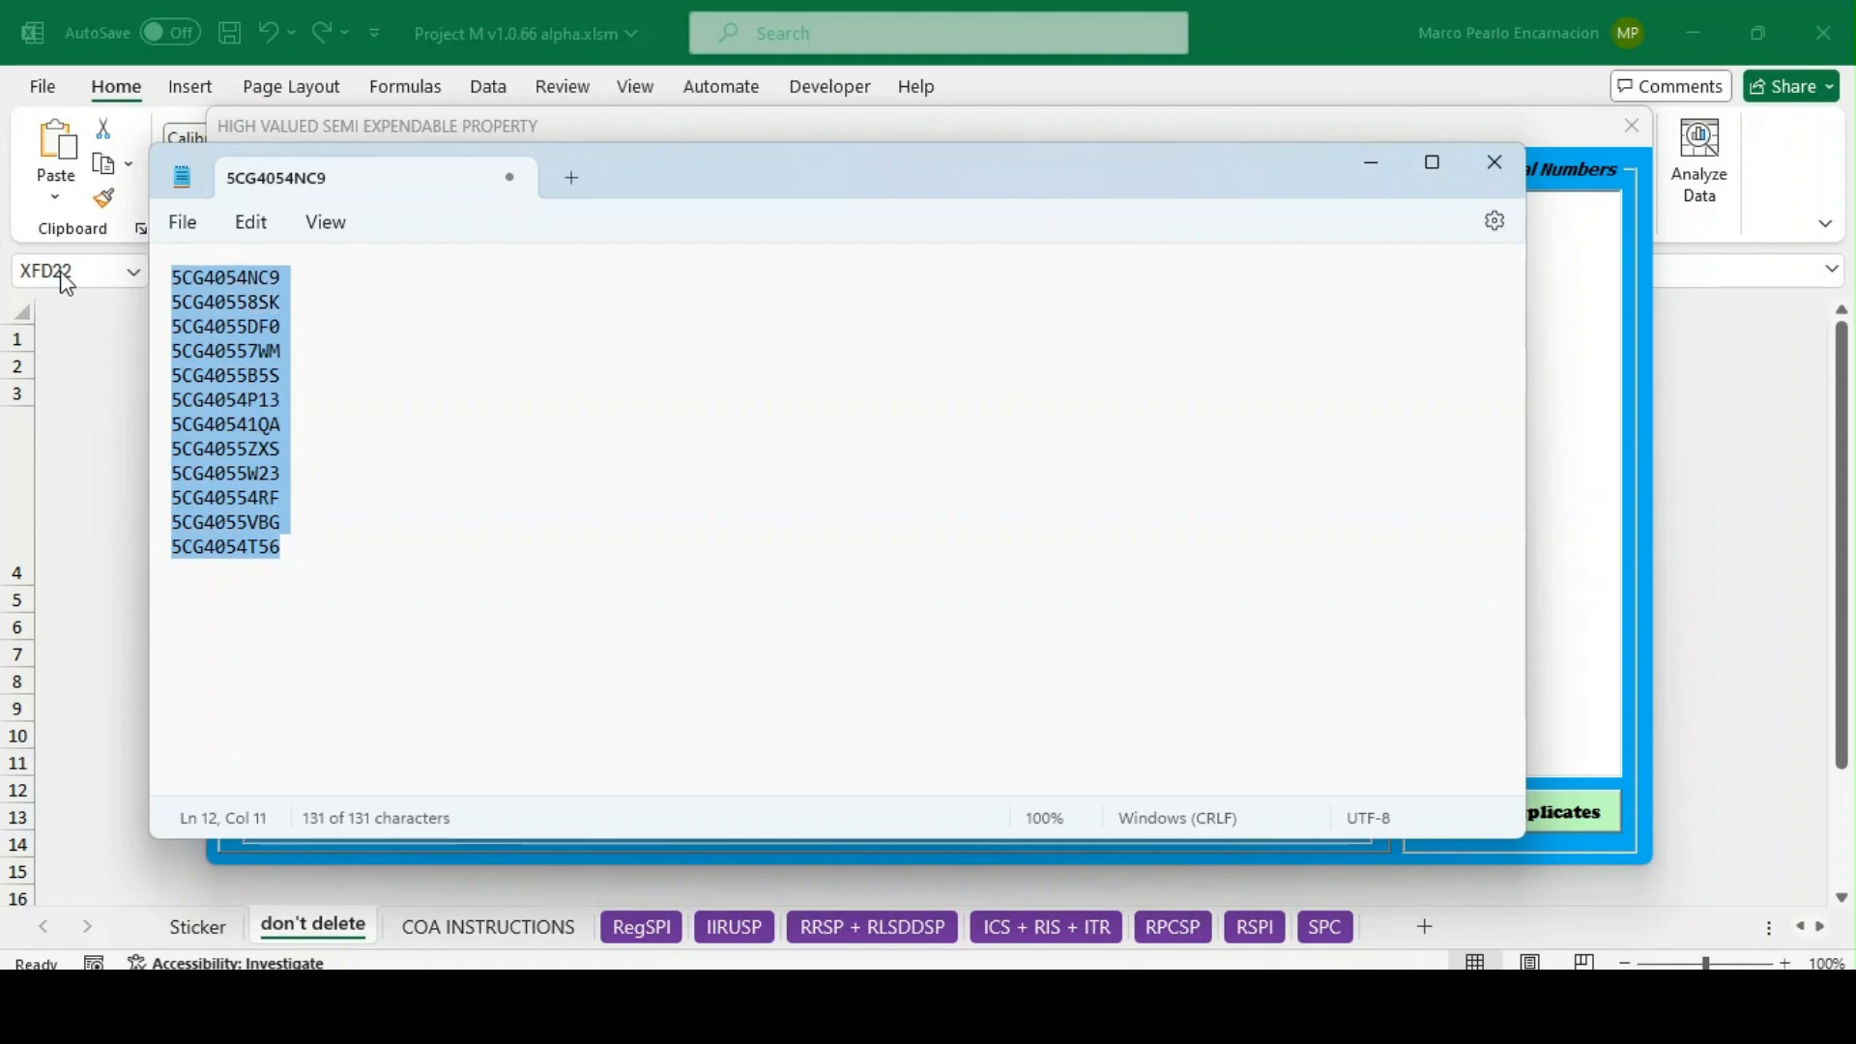
key(ctrl+c)
click(1574, 310)
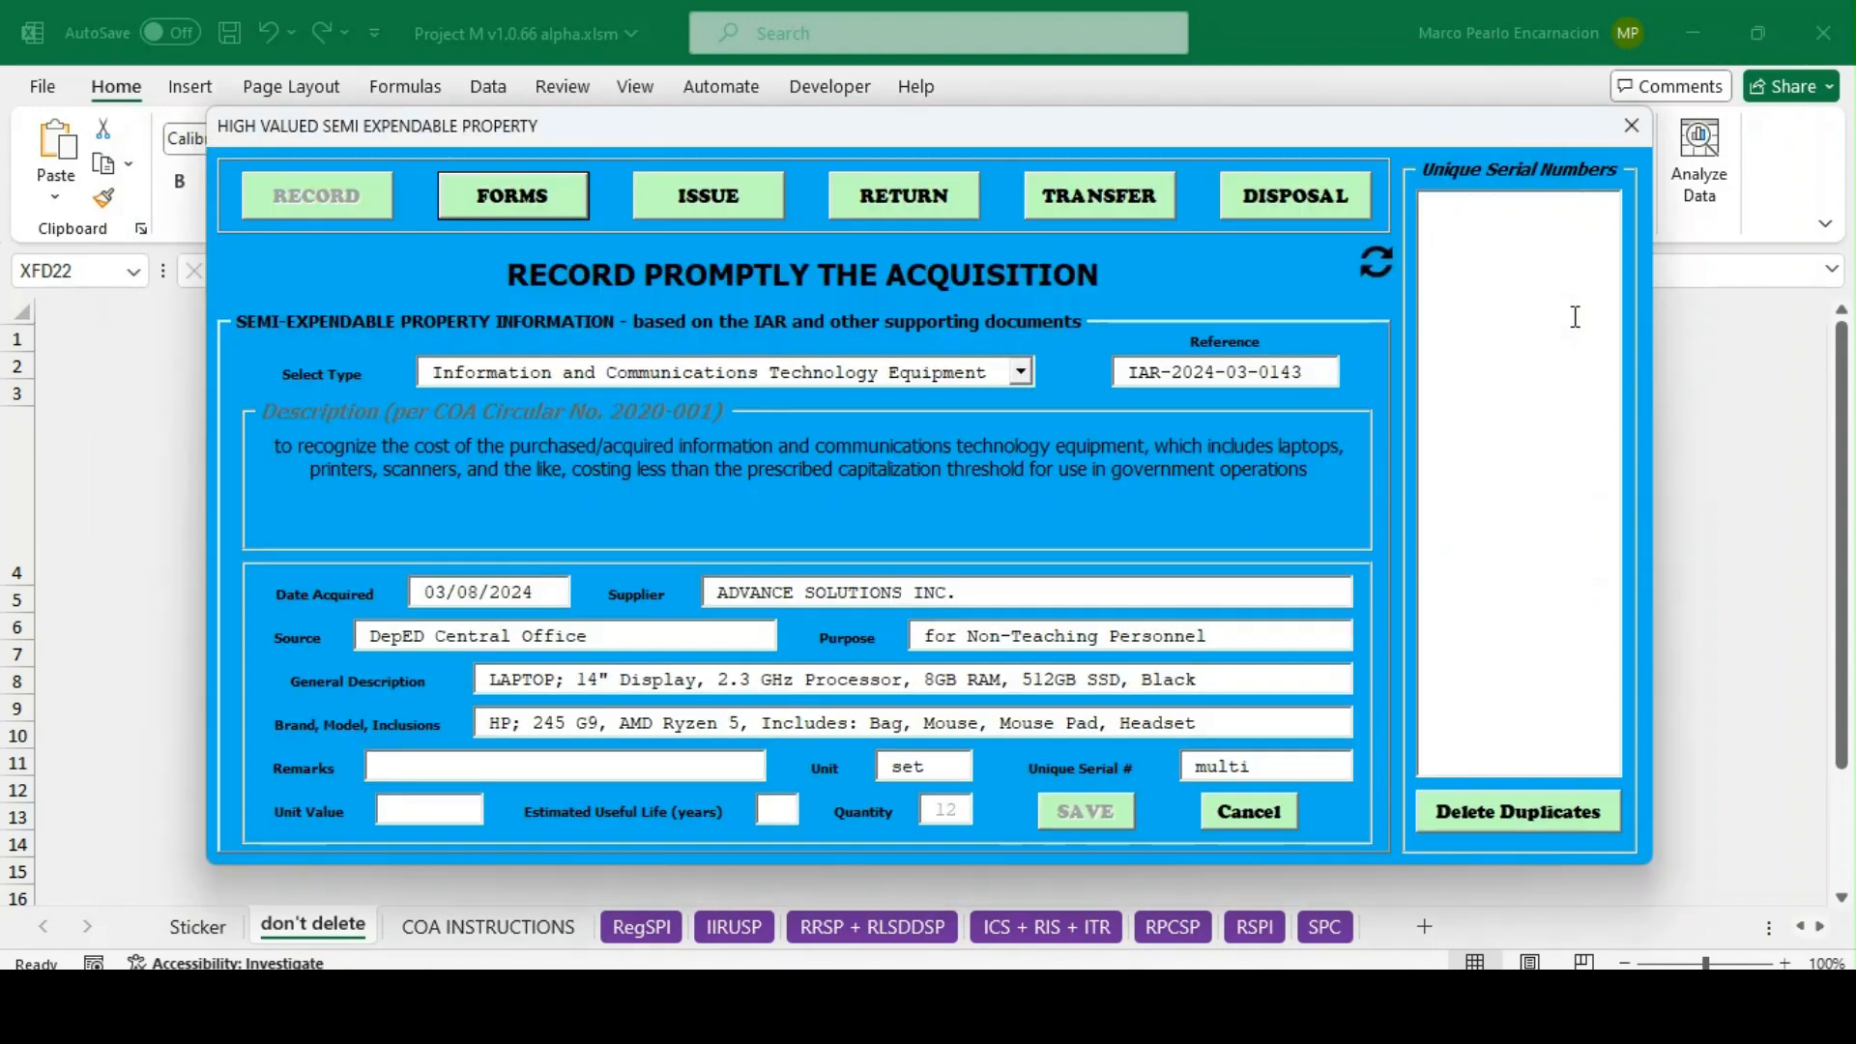
key(ctrl+v)
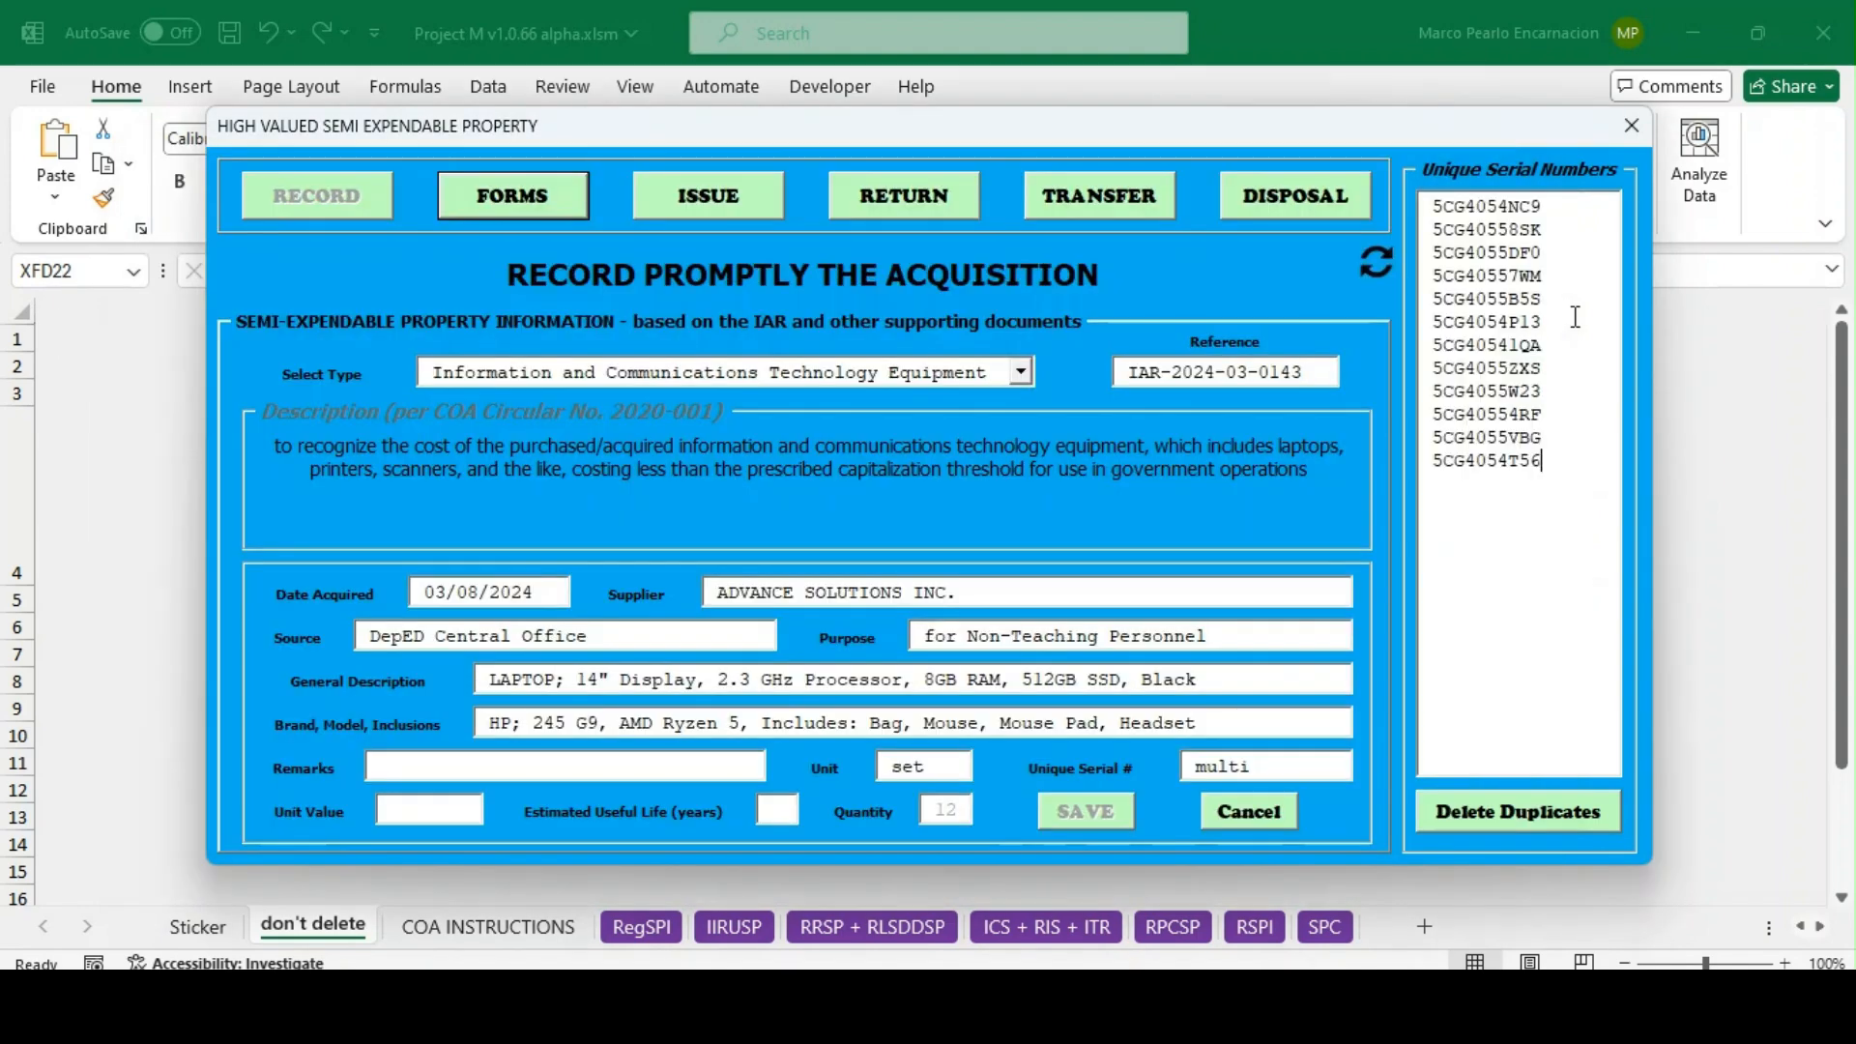
click(1579, 812)
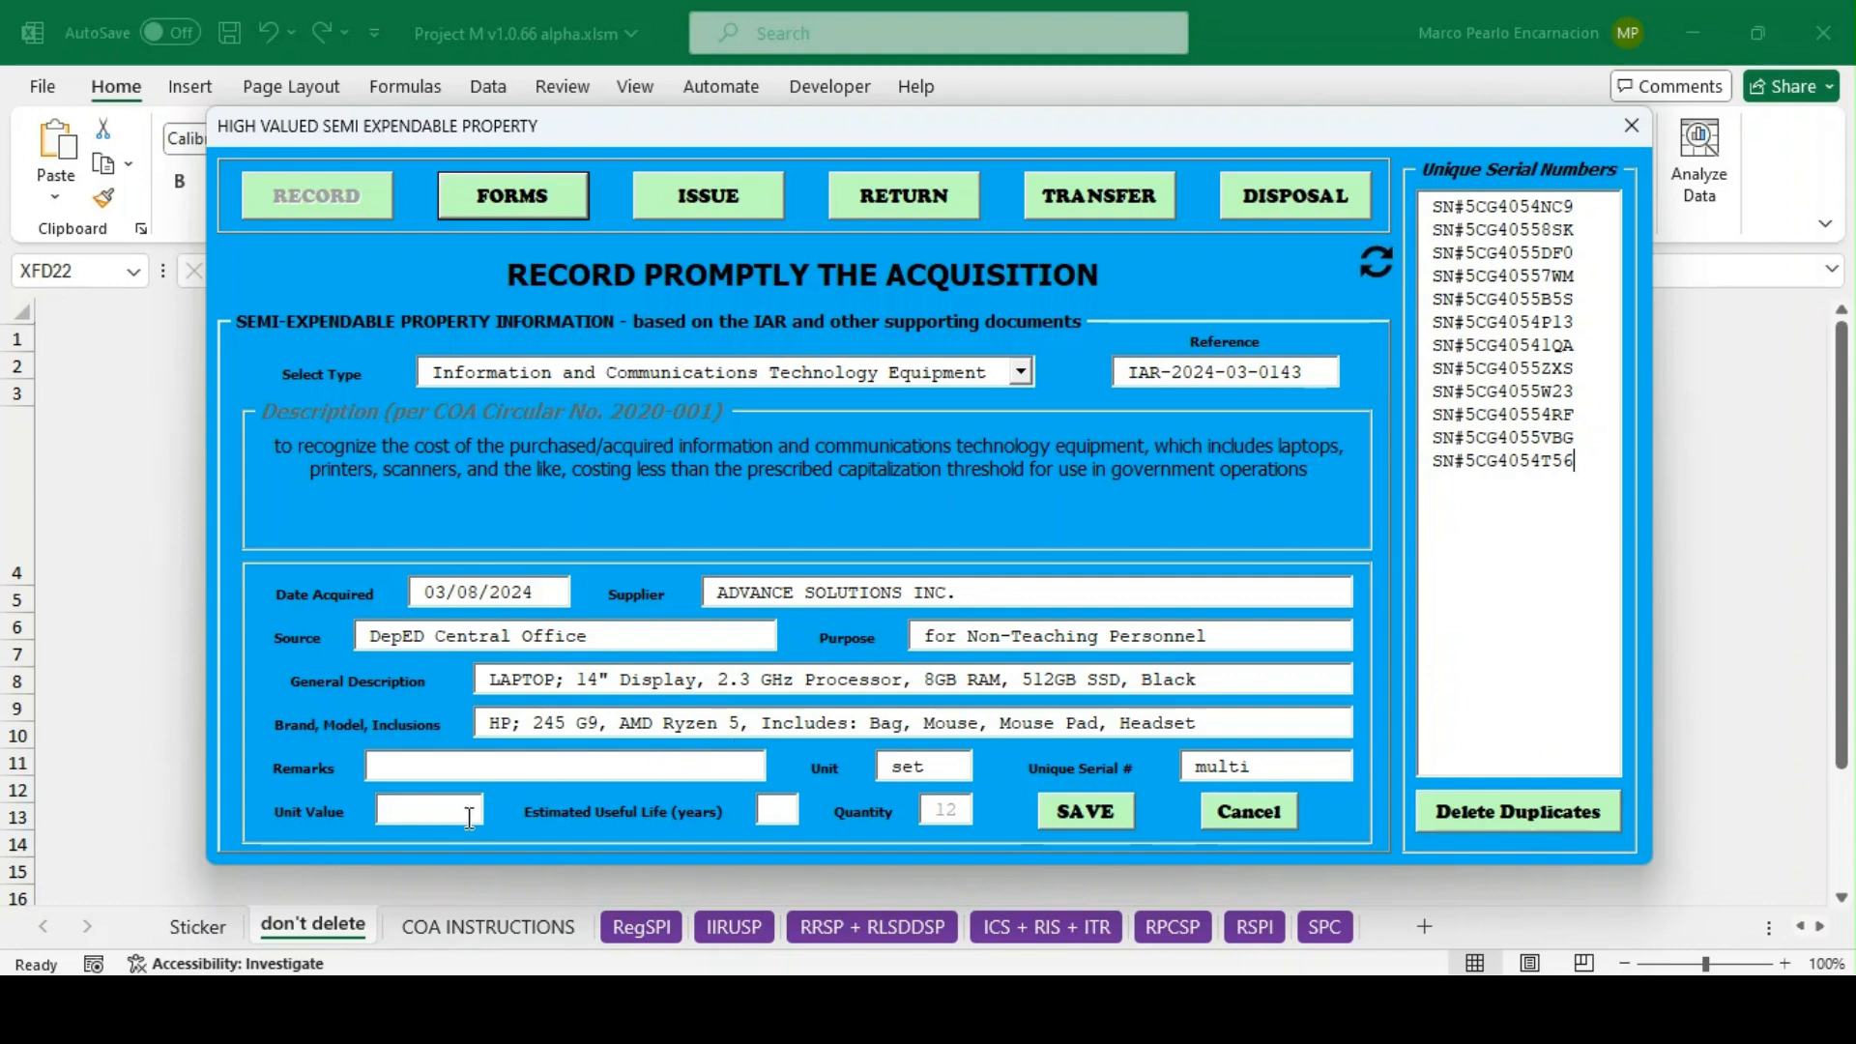
Enter a unit value of 28,863.00 for the laptops
click(437, 820)
text(28)
text(863.)
key(Tab)
Try to change the unit value to 2,863.00
key(ctrl+a)
key(Left)
key(Right)
key(Right)
key(Delete)
key(Delete)
key(Tab)
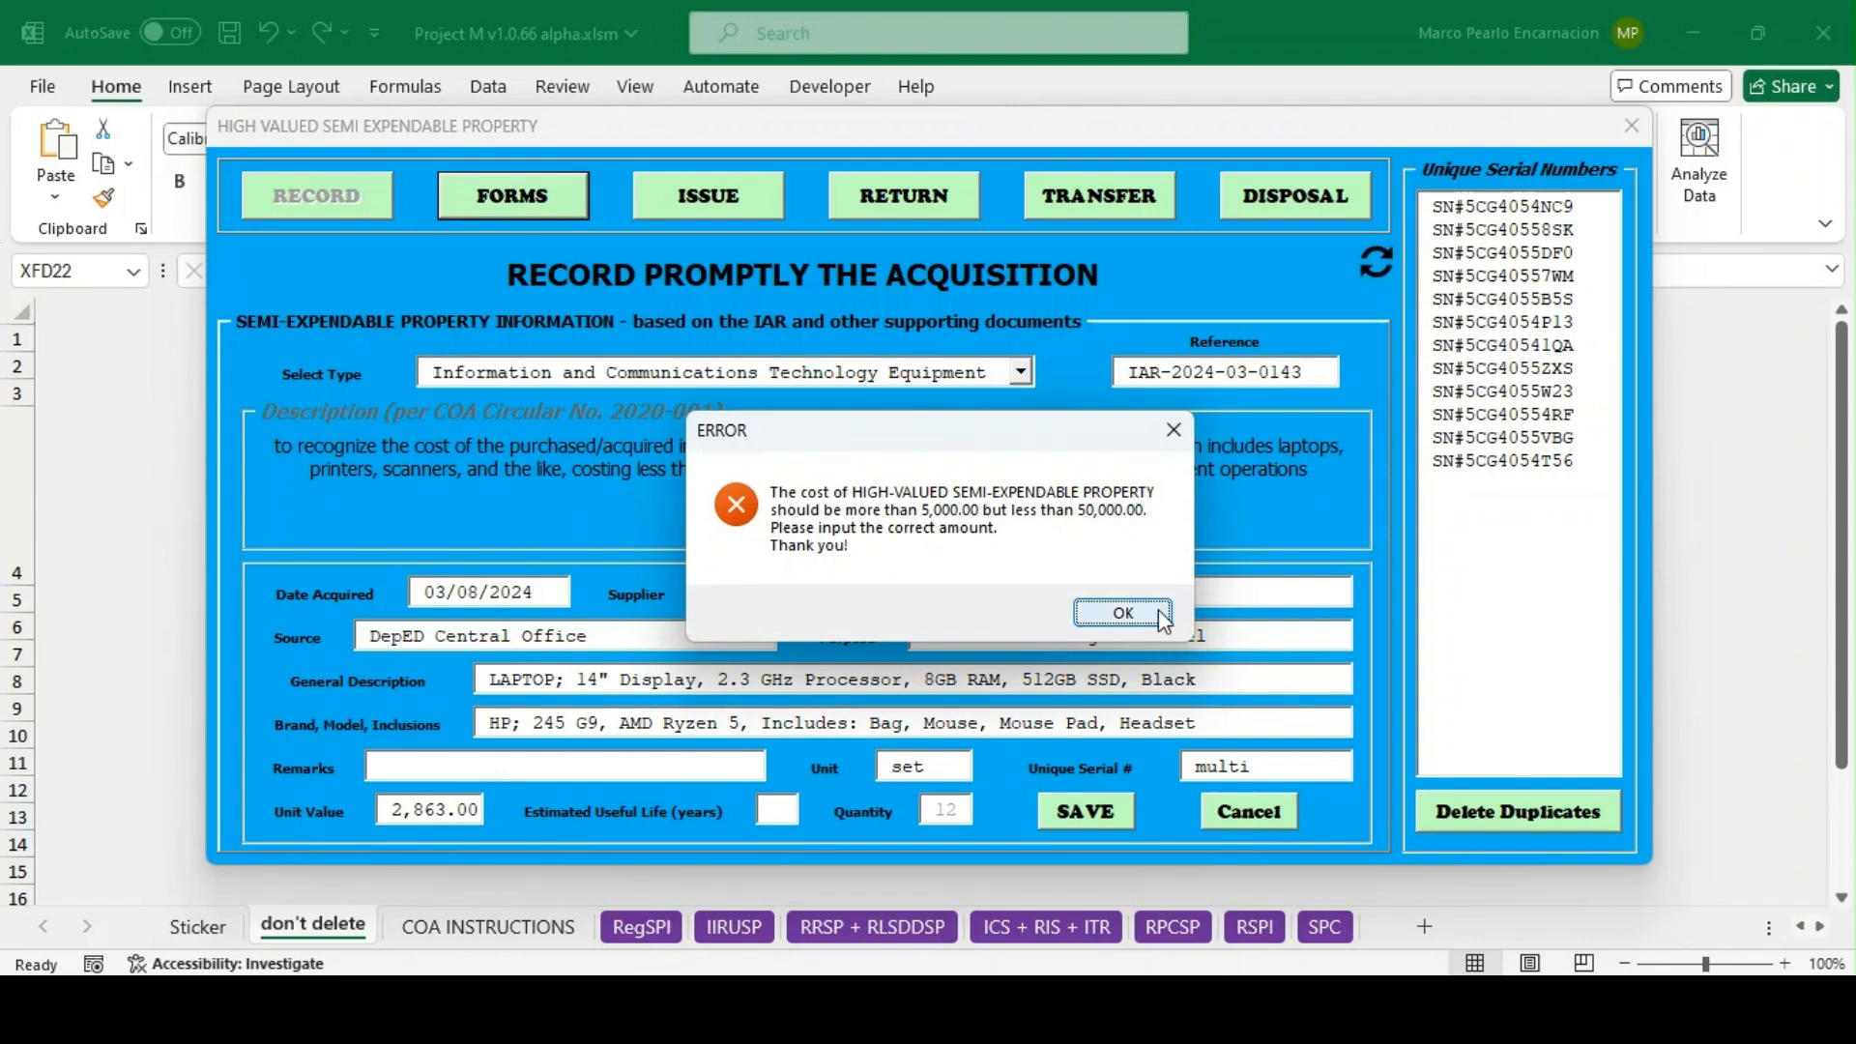
Correct the unit value to 28,863.00 and set the estimated useful life to 5 years
click(1122, 613)
click(431, 818)
text(28863)
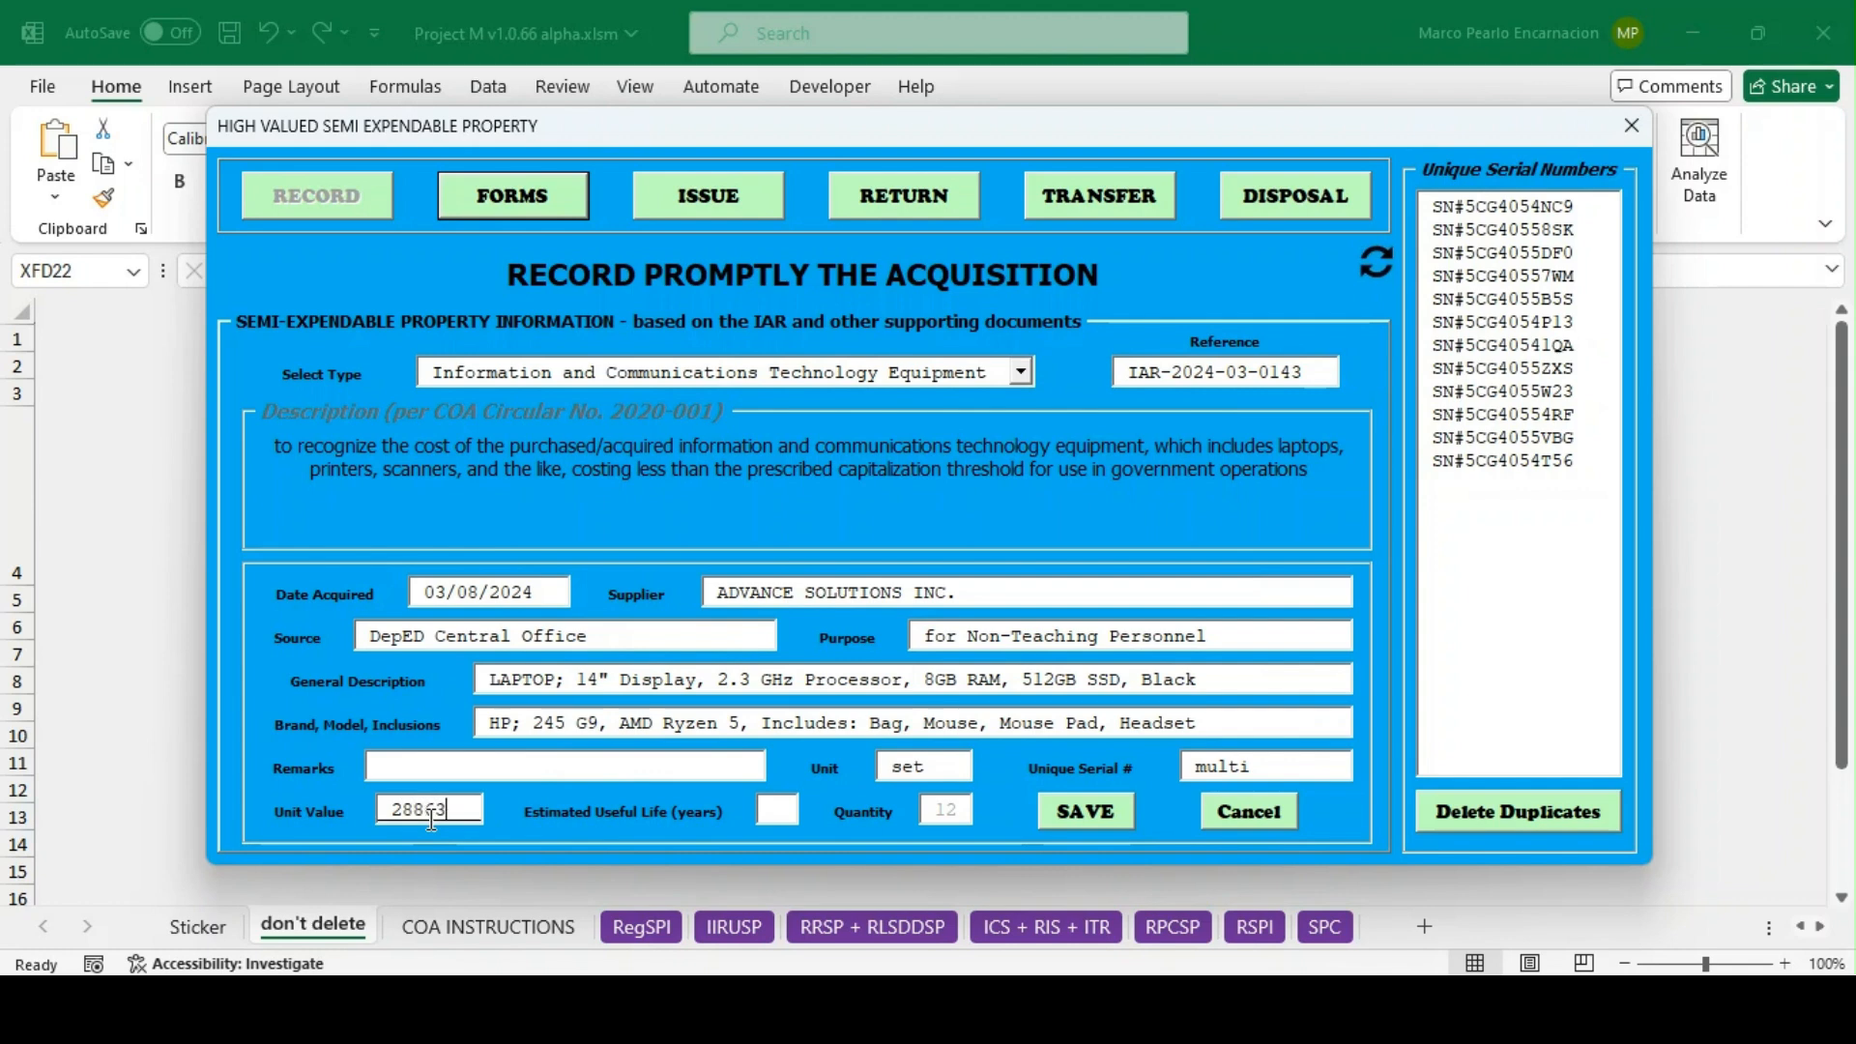
click(779, 802)
text(5)
Save the laptop acquisition record and decline recording another item under the same IAR
click(1082, 814)
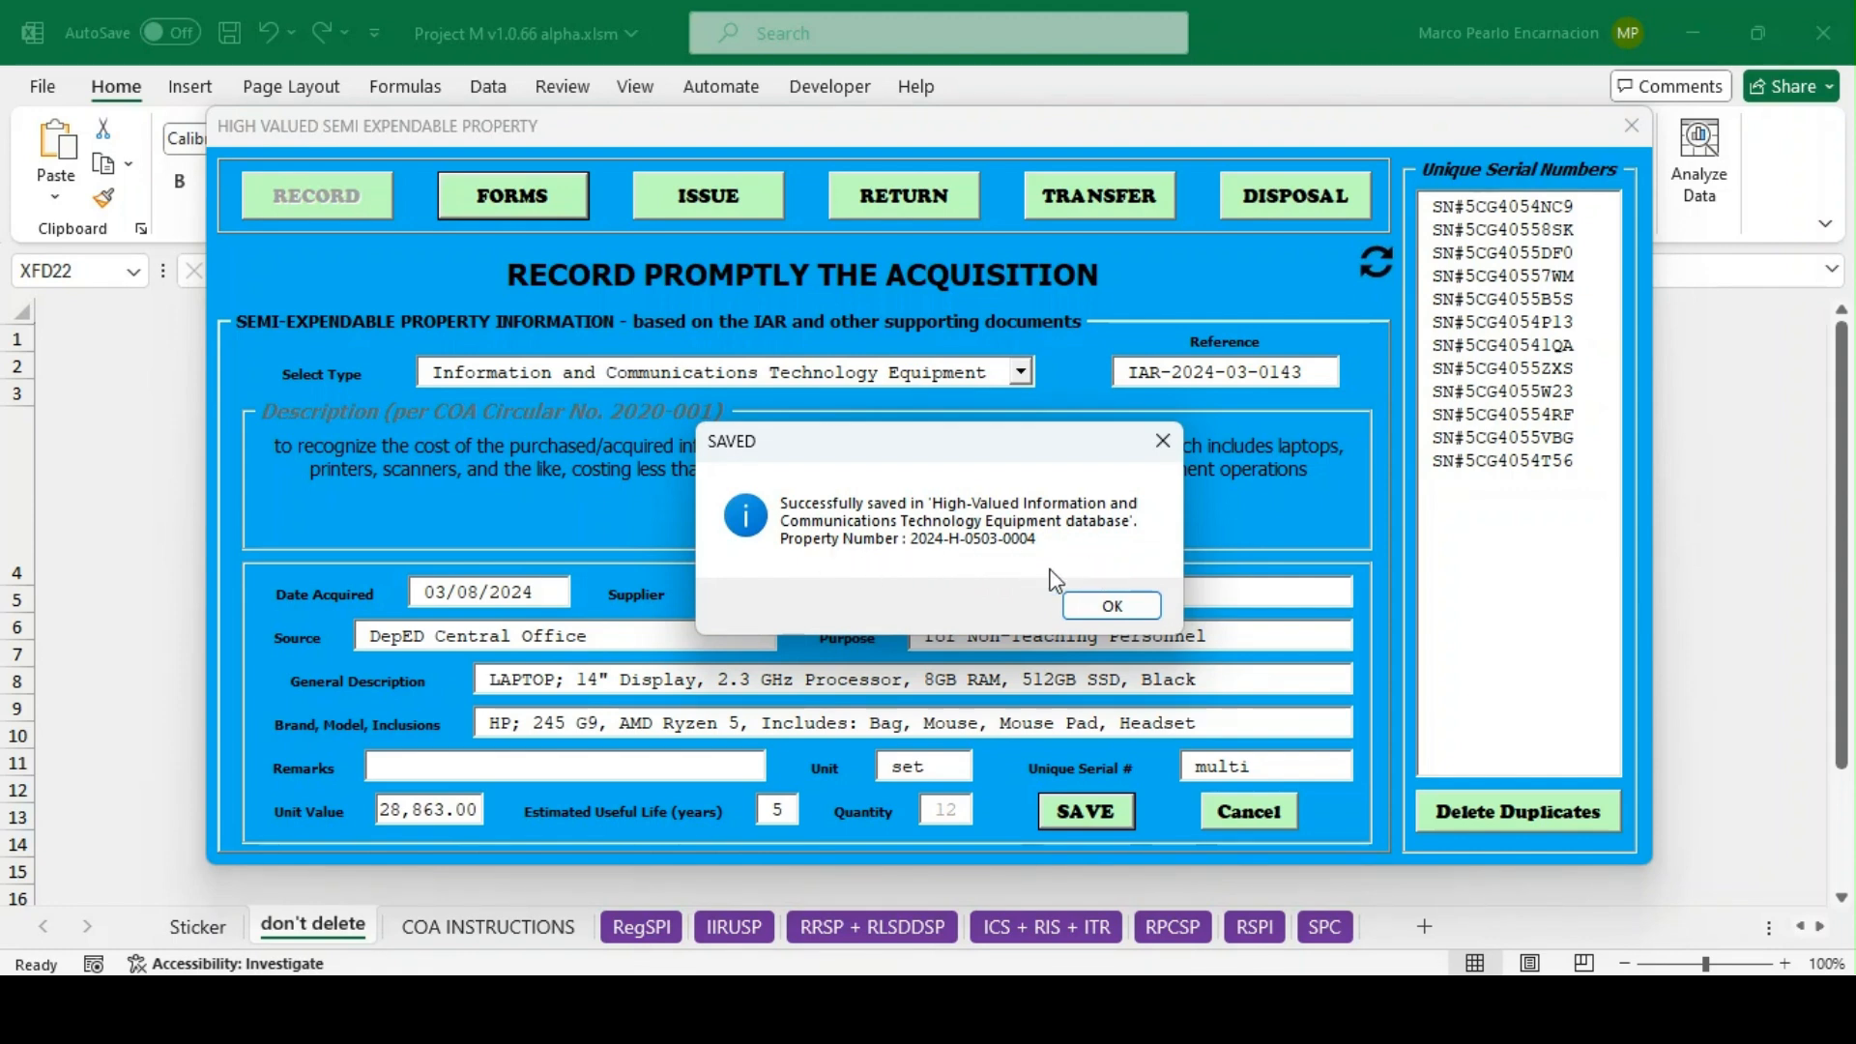
click(1112, 601)
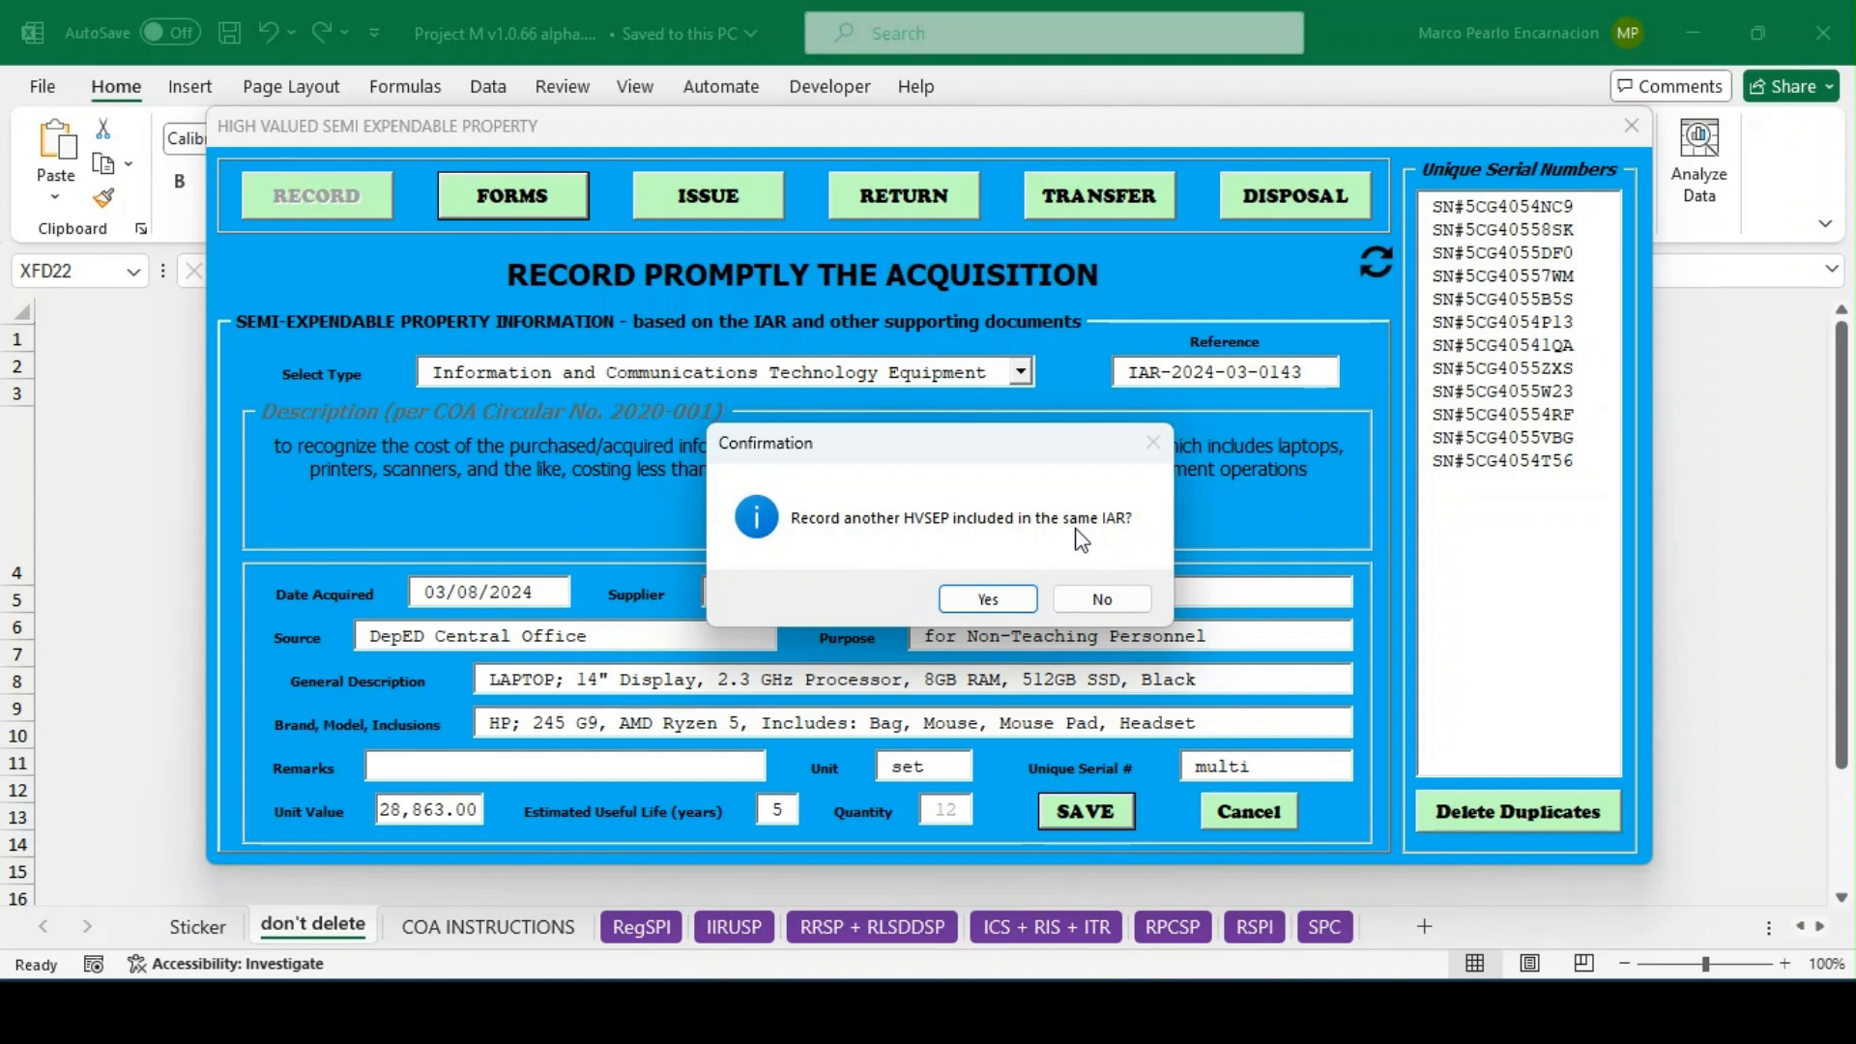
click(1116, 601)
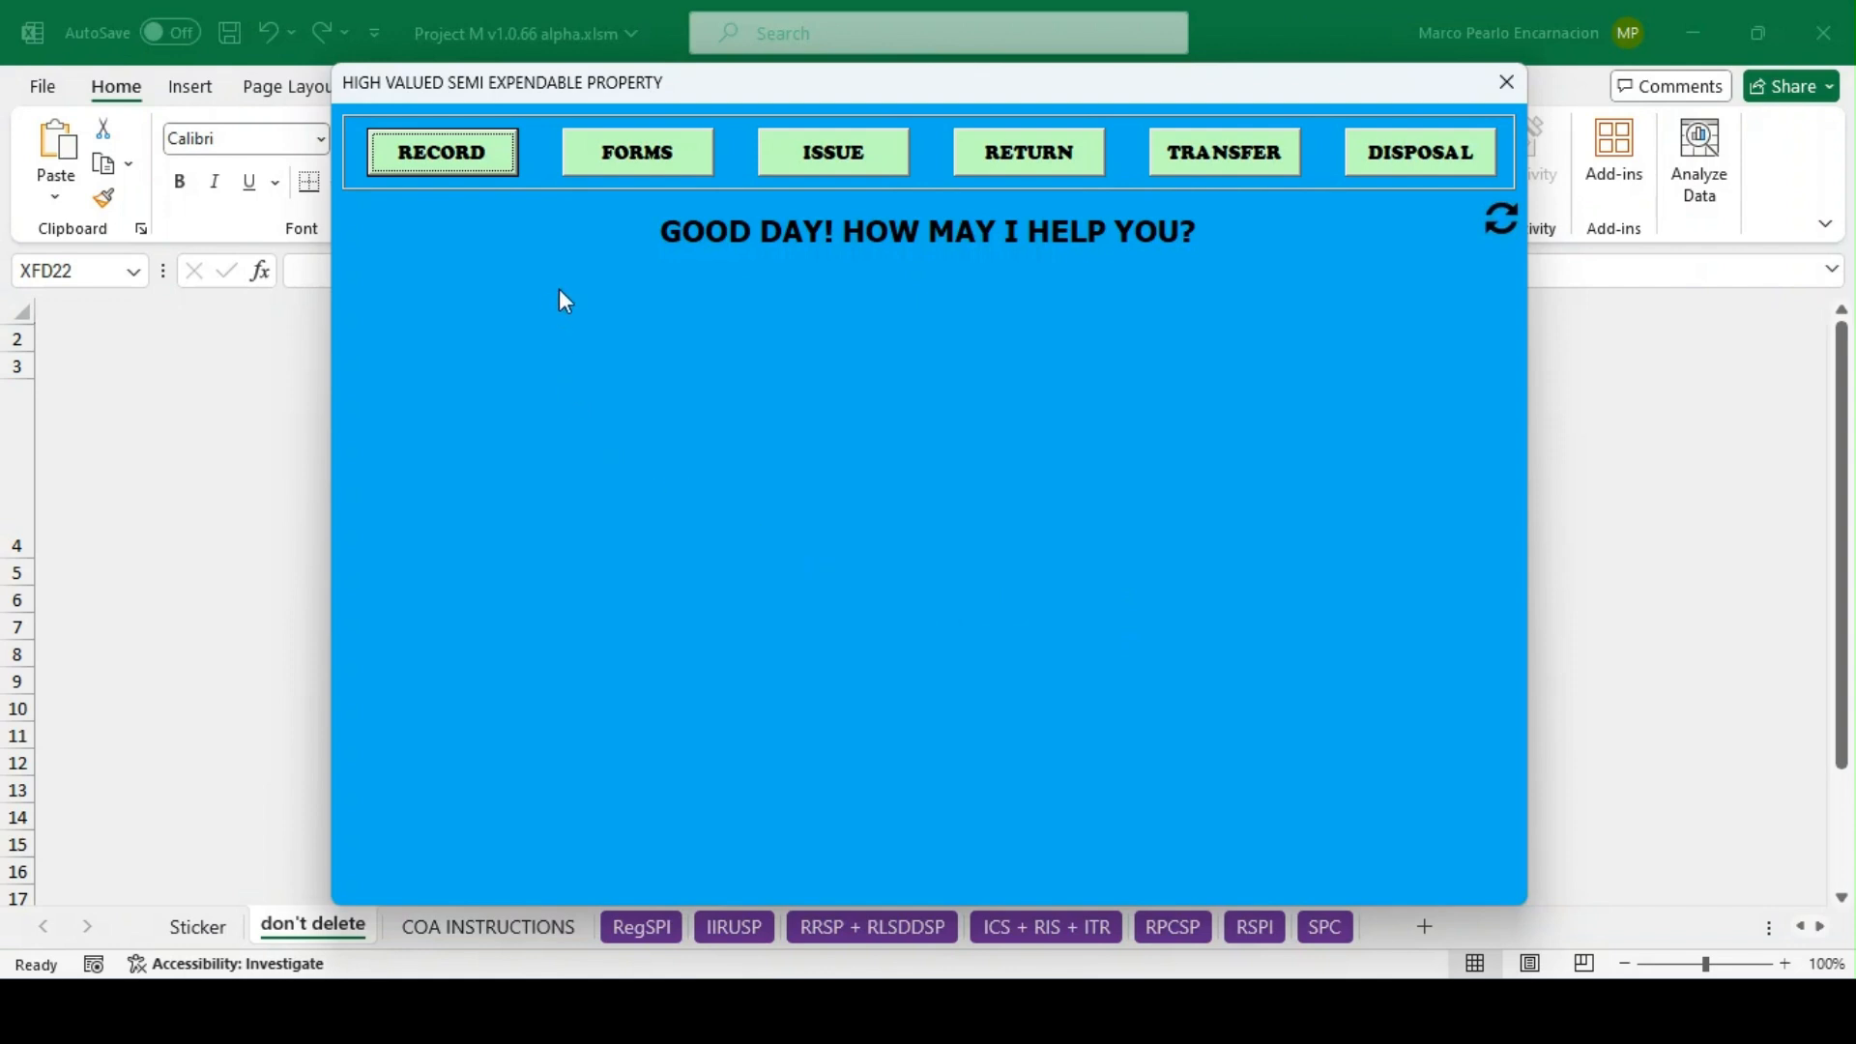
View the Semi-Expendable Property Card of the 2.3 GHz, 512GB SSD laptop under Information and Communications Technology Equipment
click(650, 154)
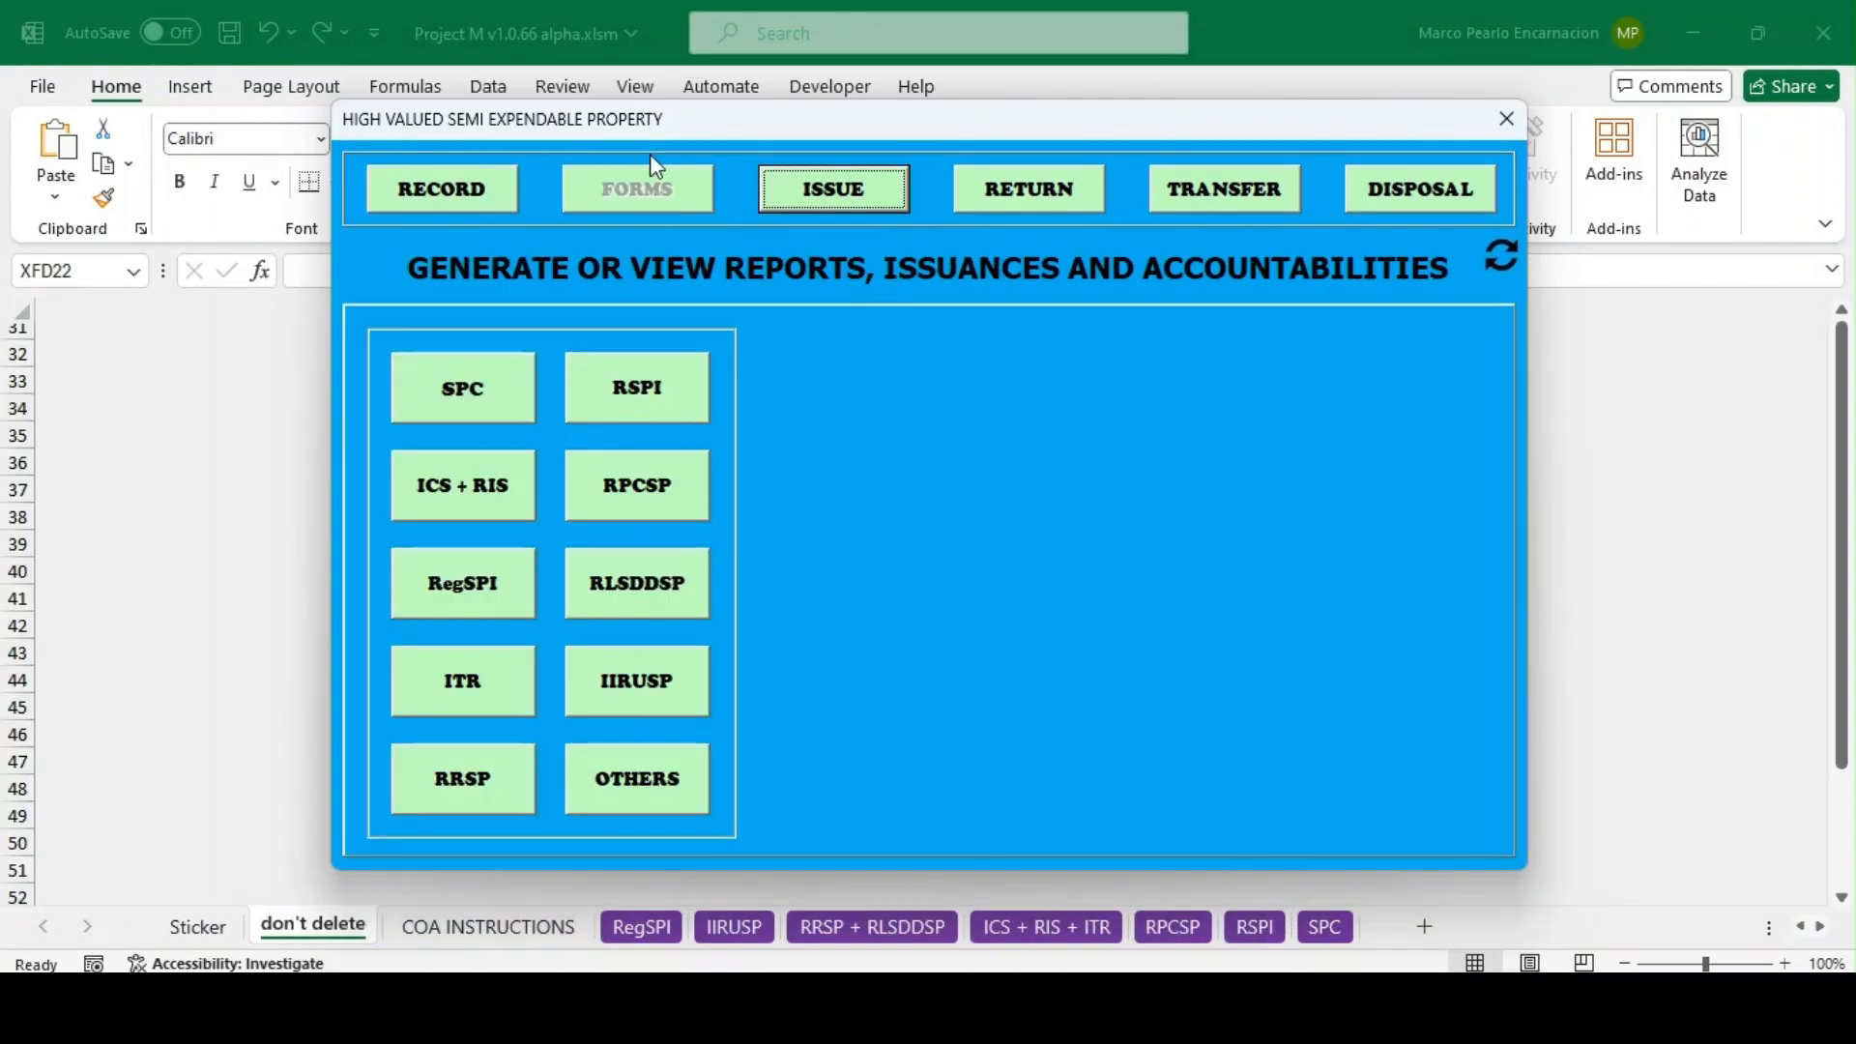
click(507, 399)
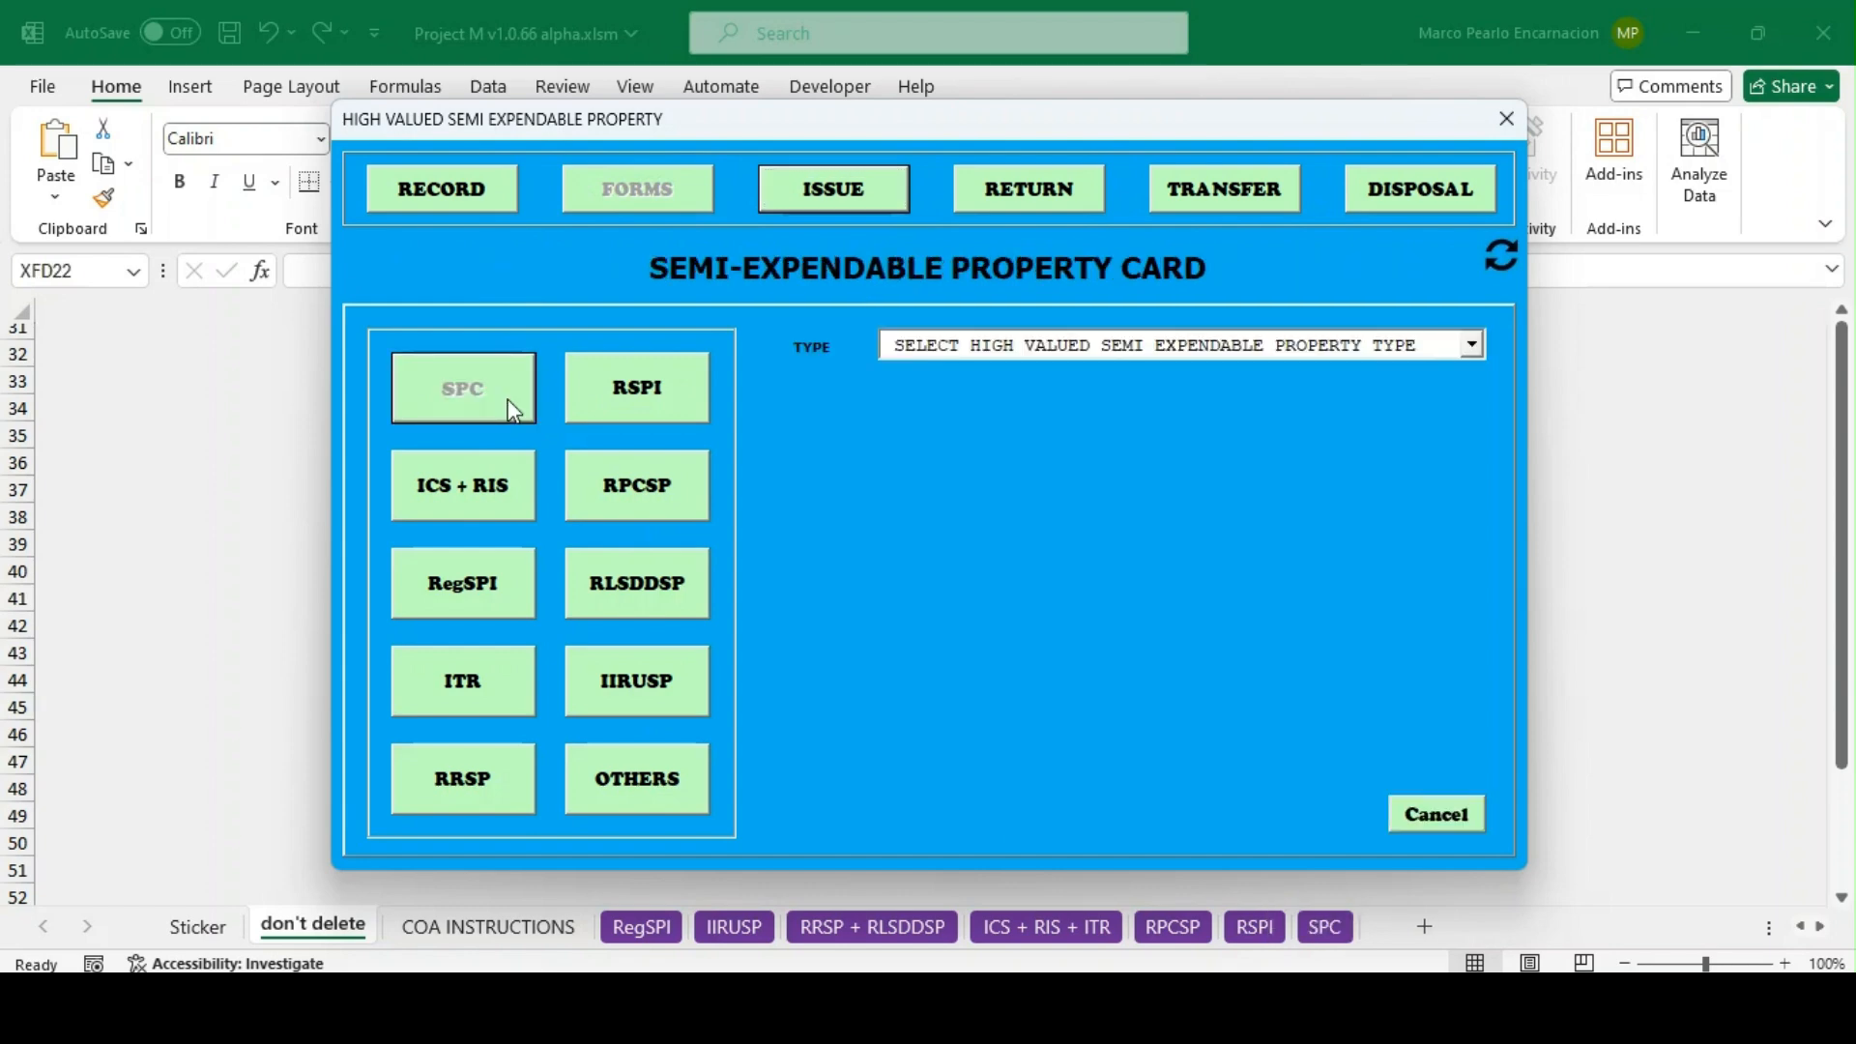
click(947, 344)
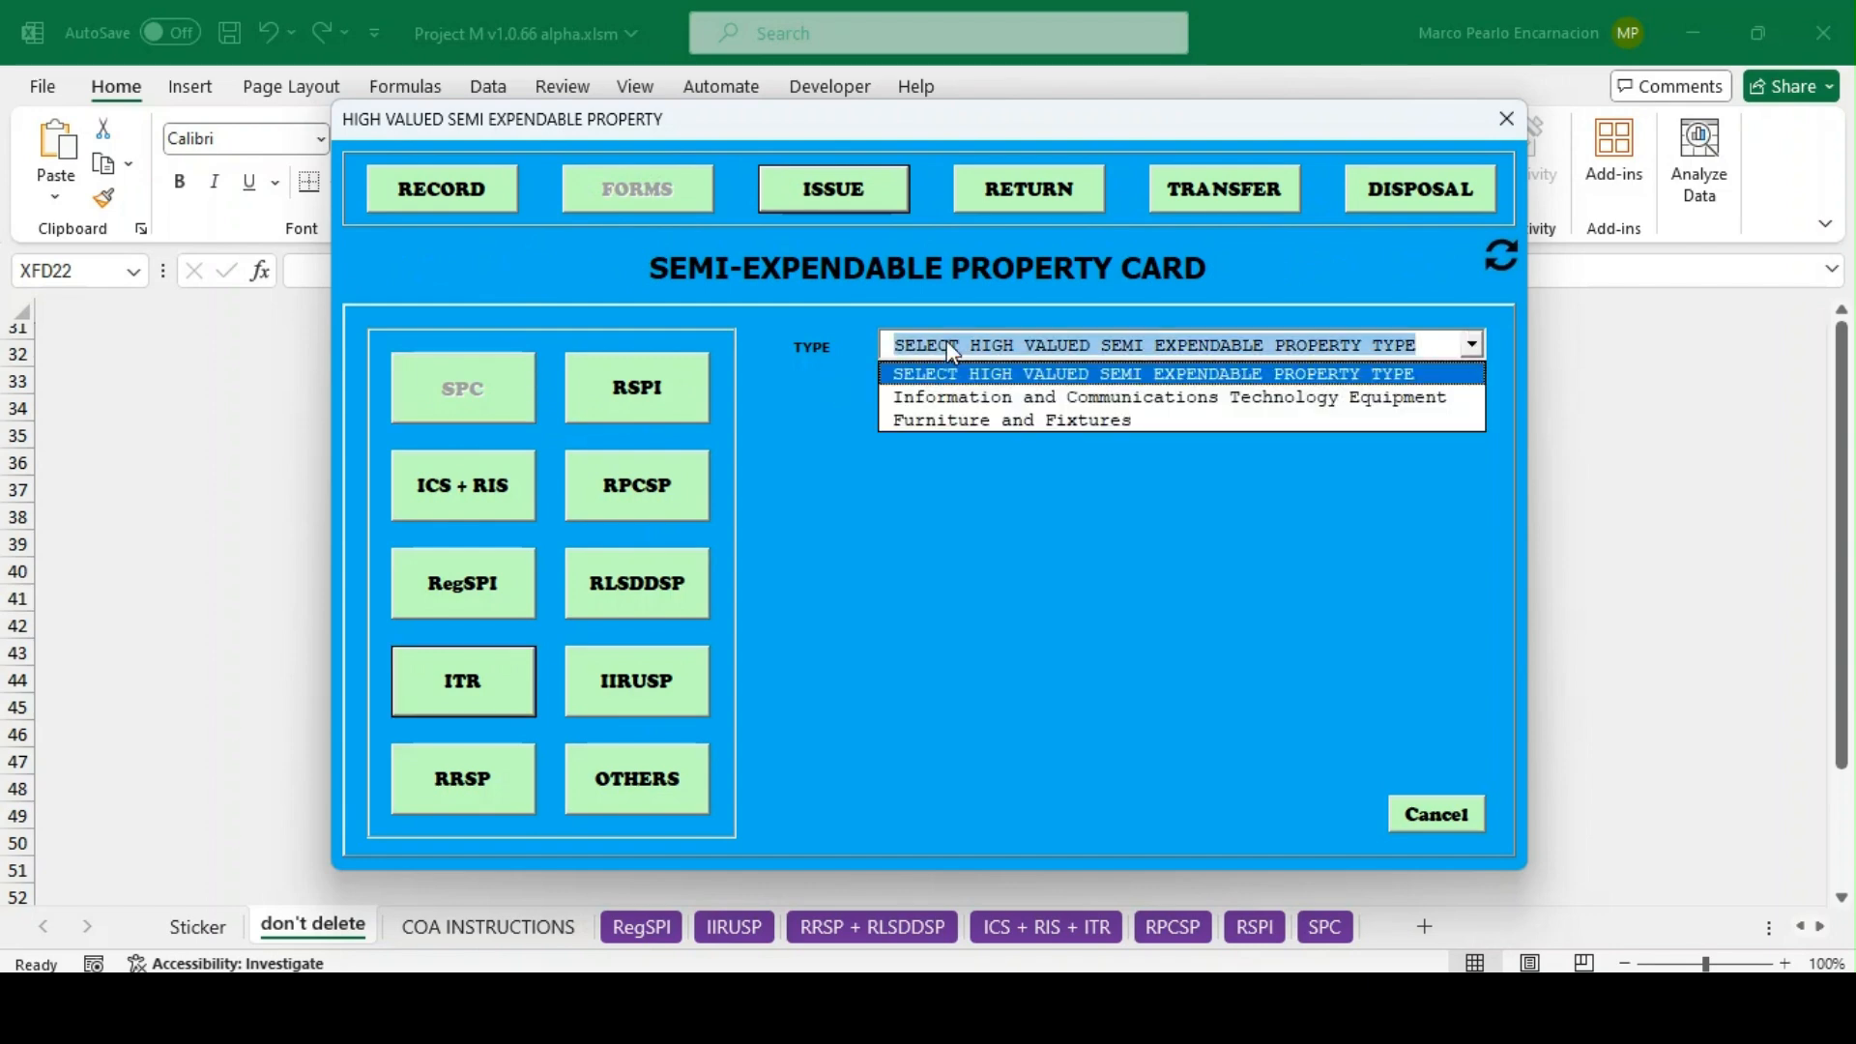
click(1008, 395)
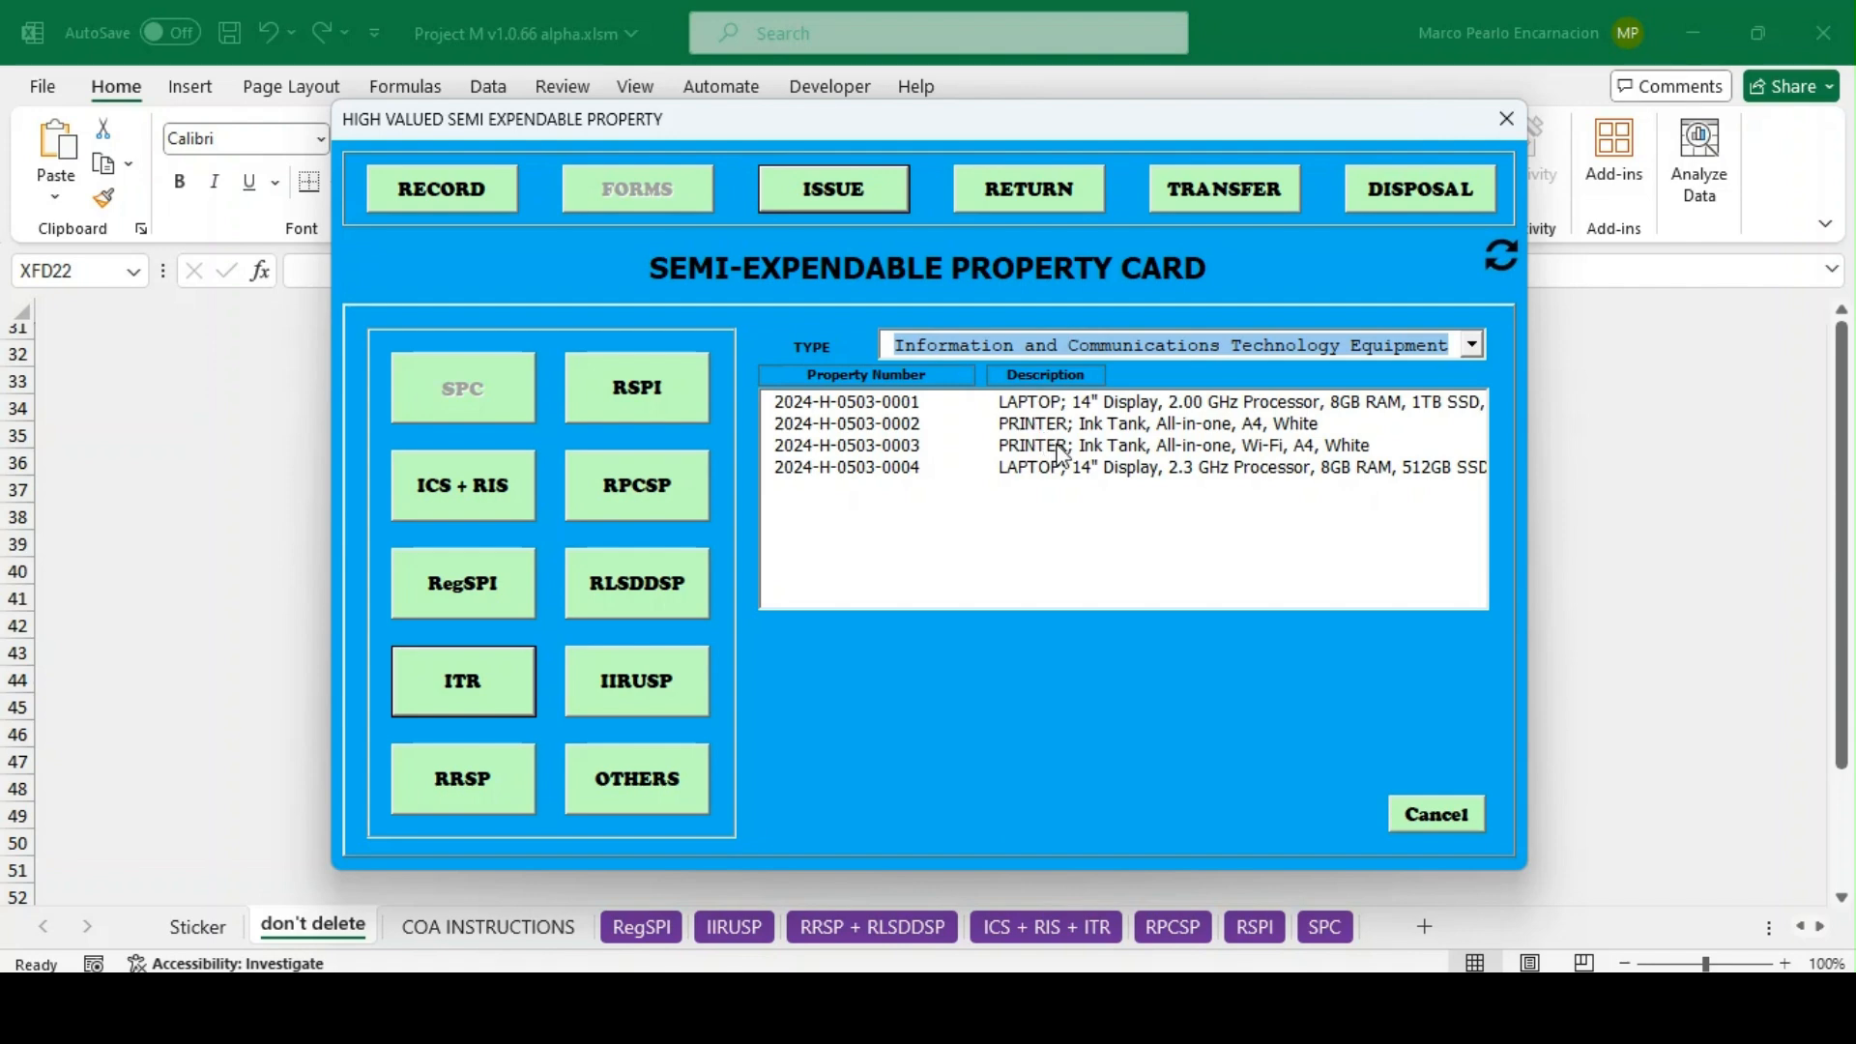
click(1105, 471)
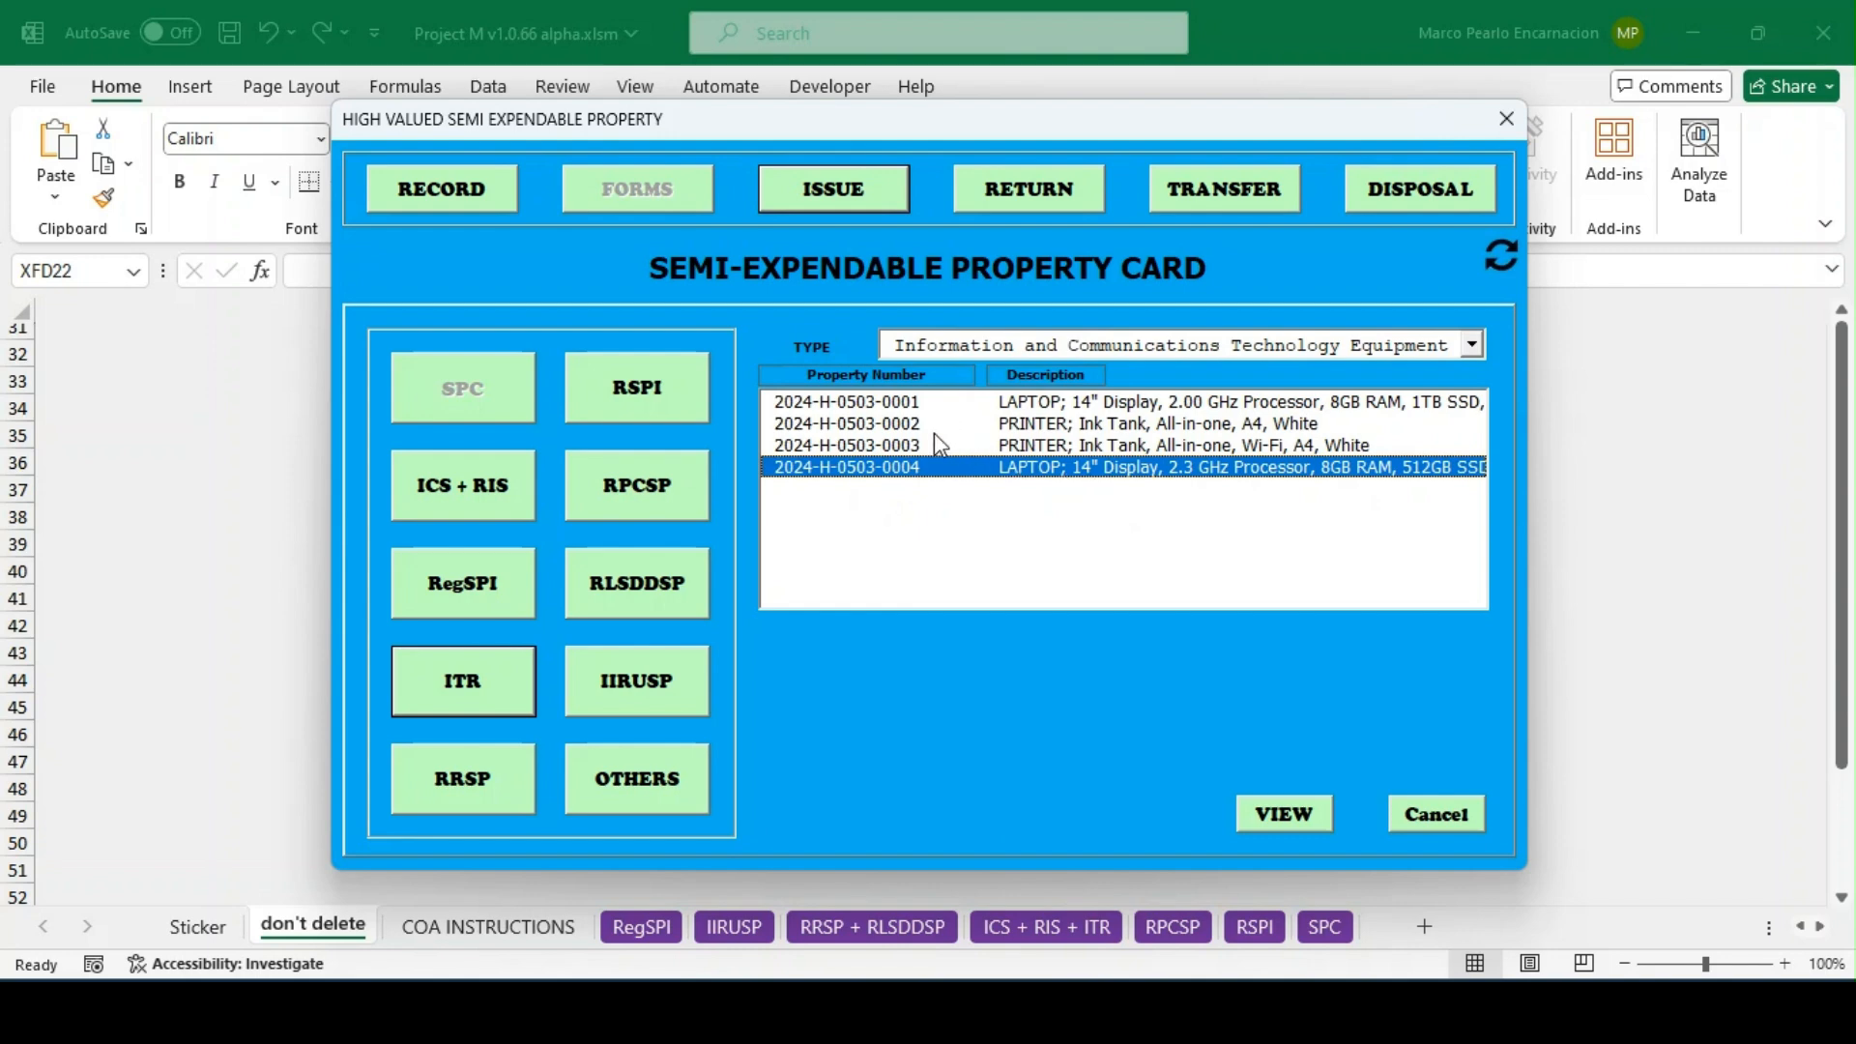
click(1283, 817)
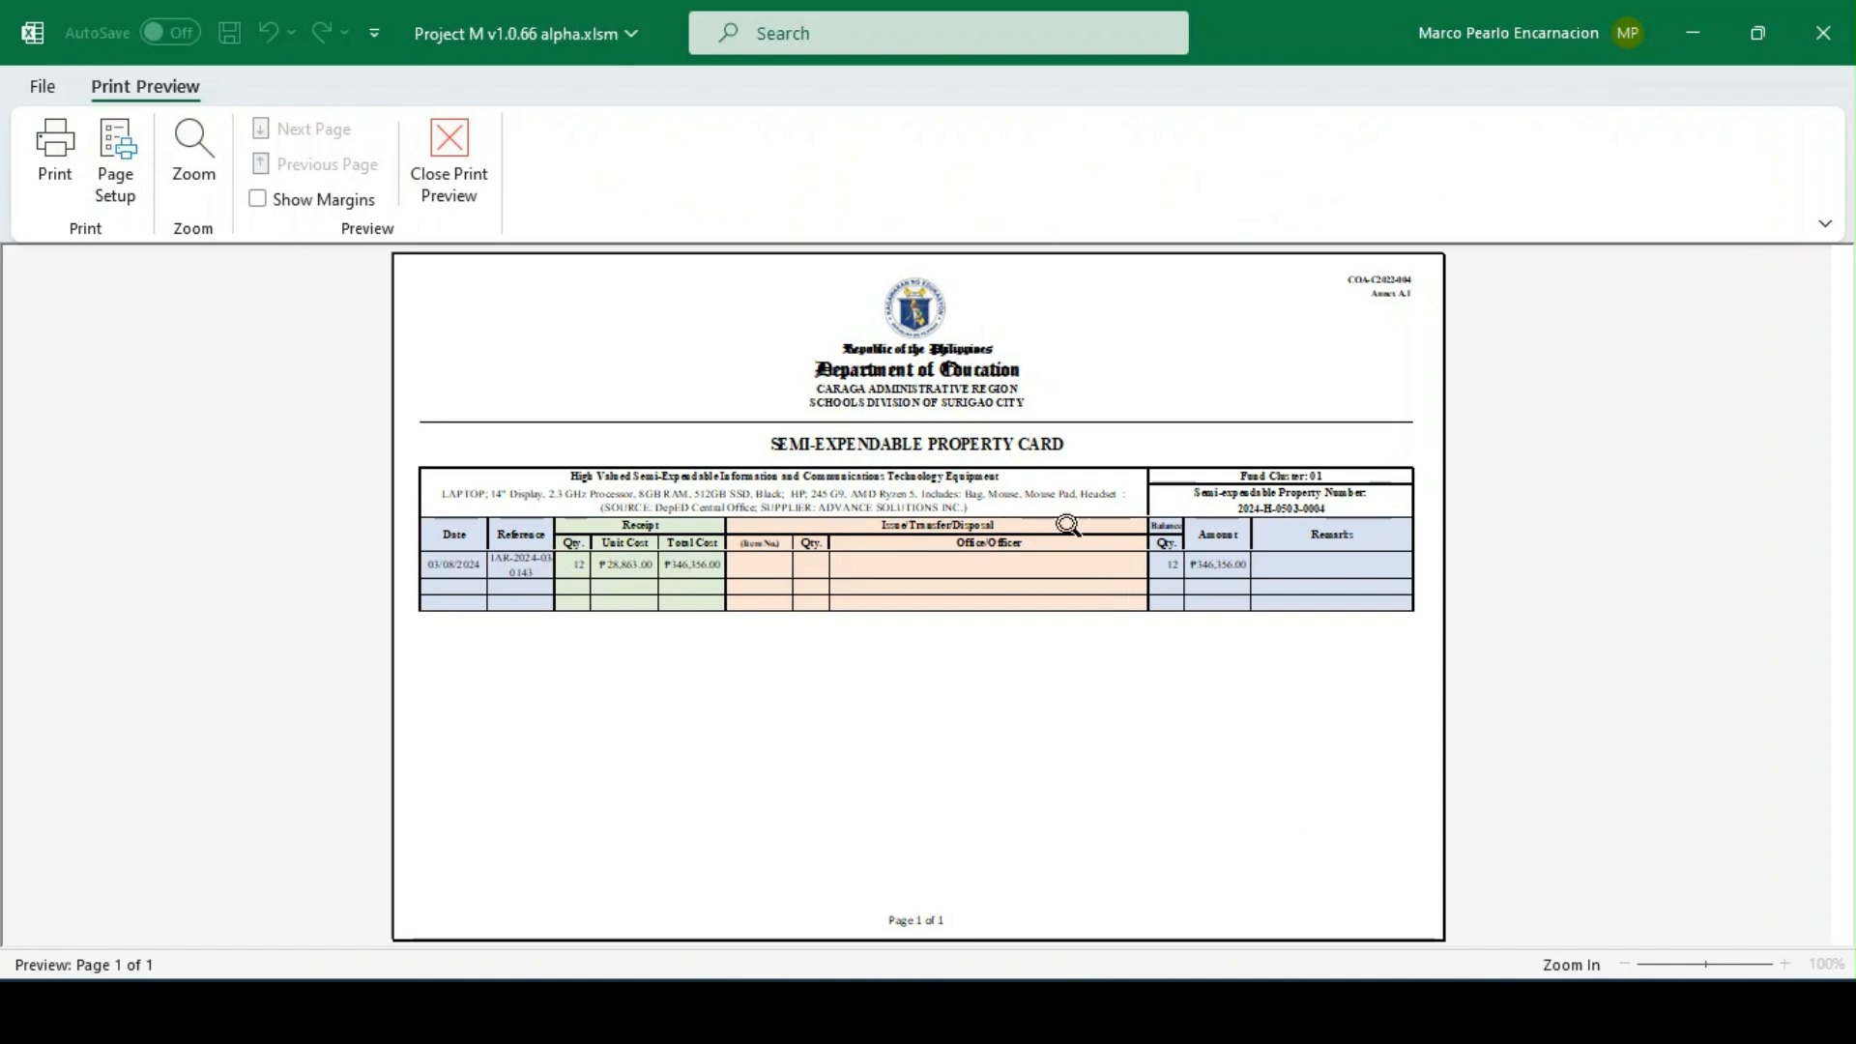
Examine the laptop's property card up close, checking its receipt and balance entries, and return to the Asset Management main menu
click(913, 366)
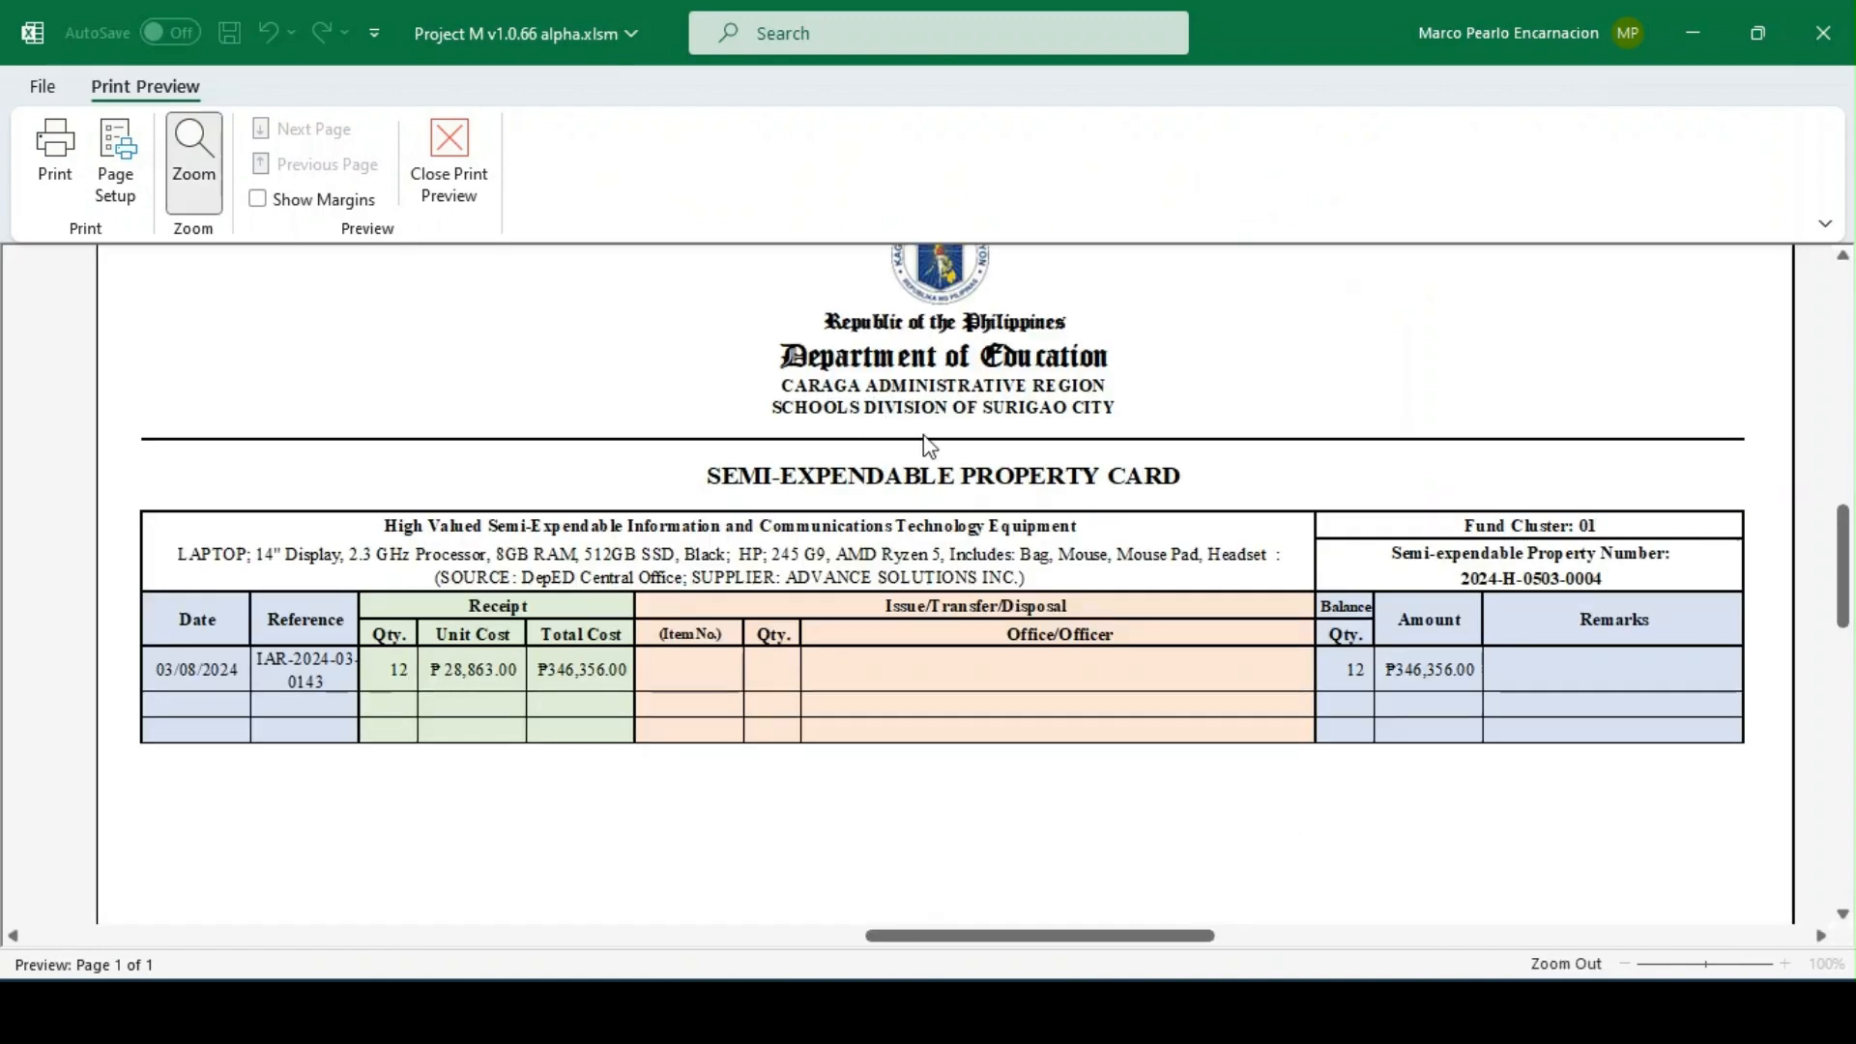
scroll(926, 444, up, 1)
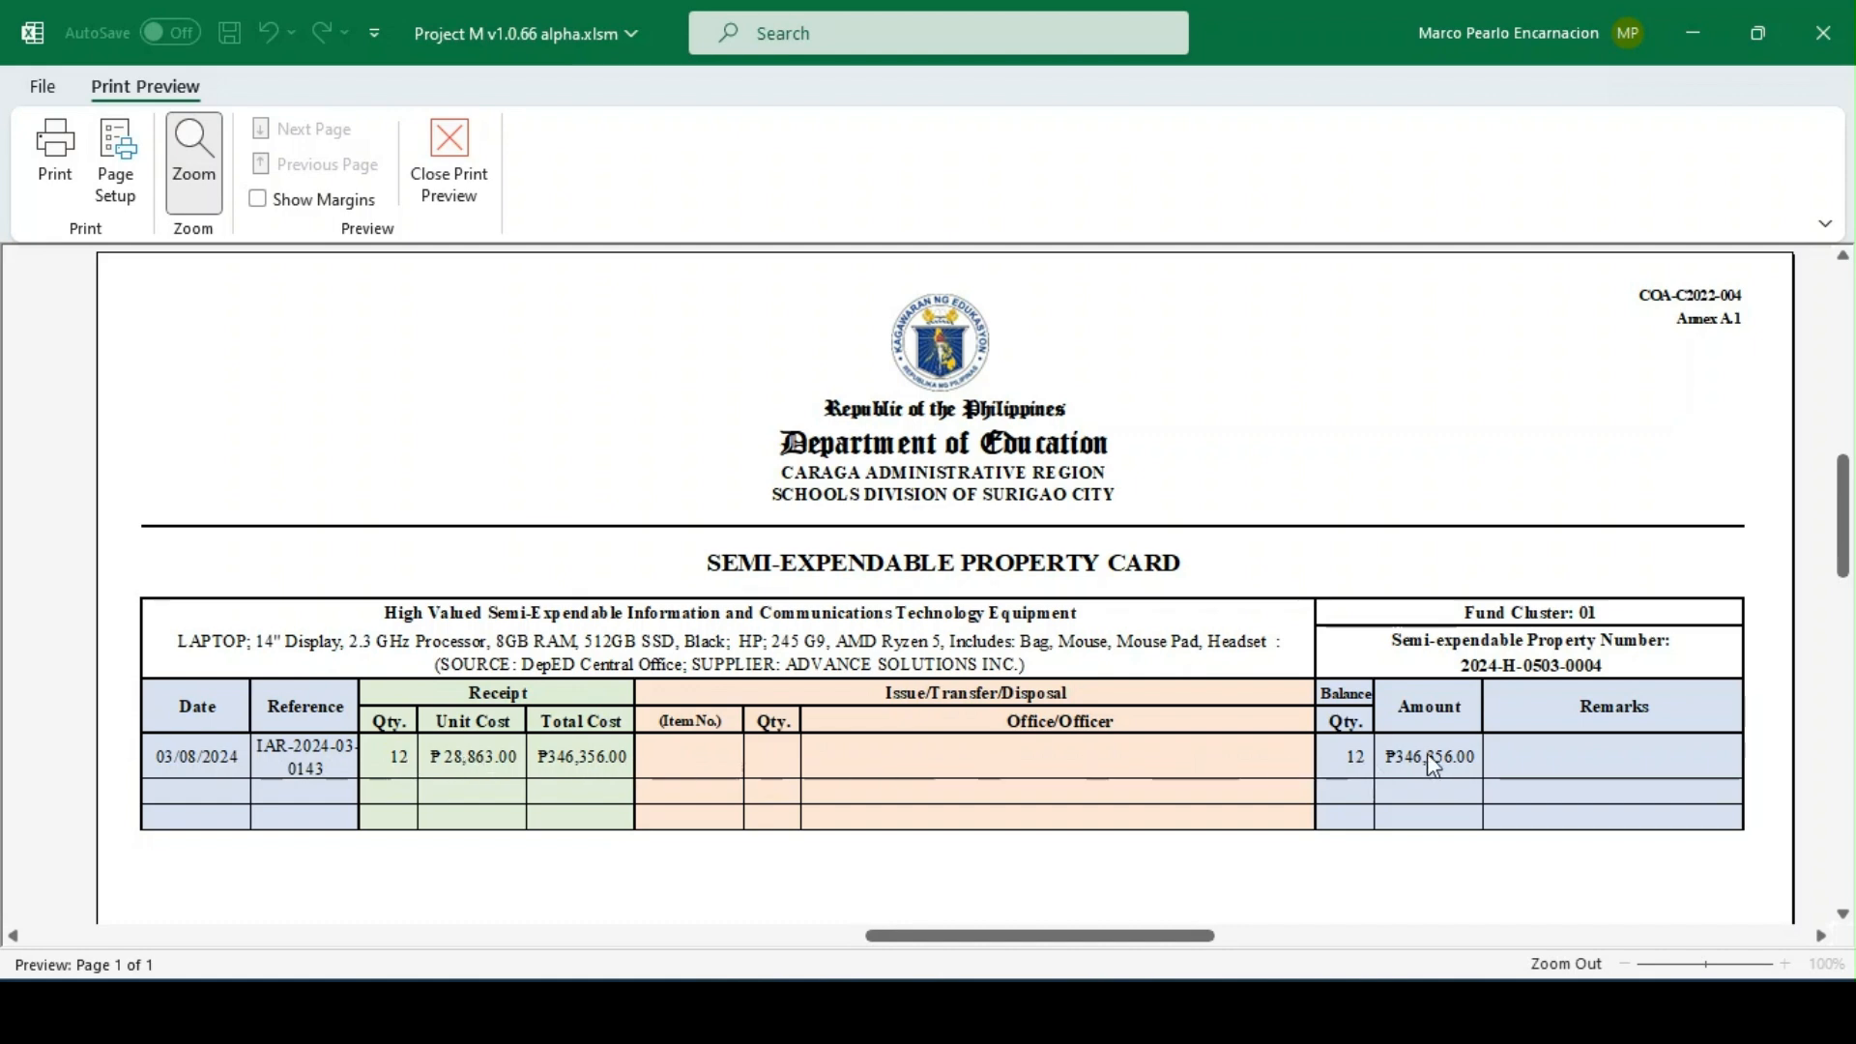
key(Escape)
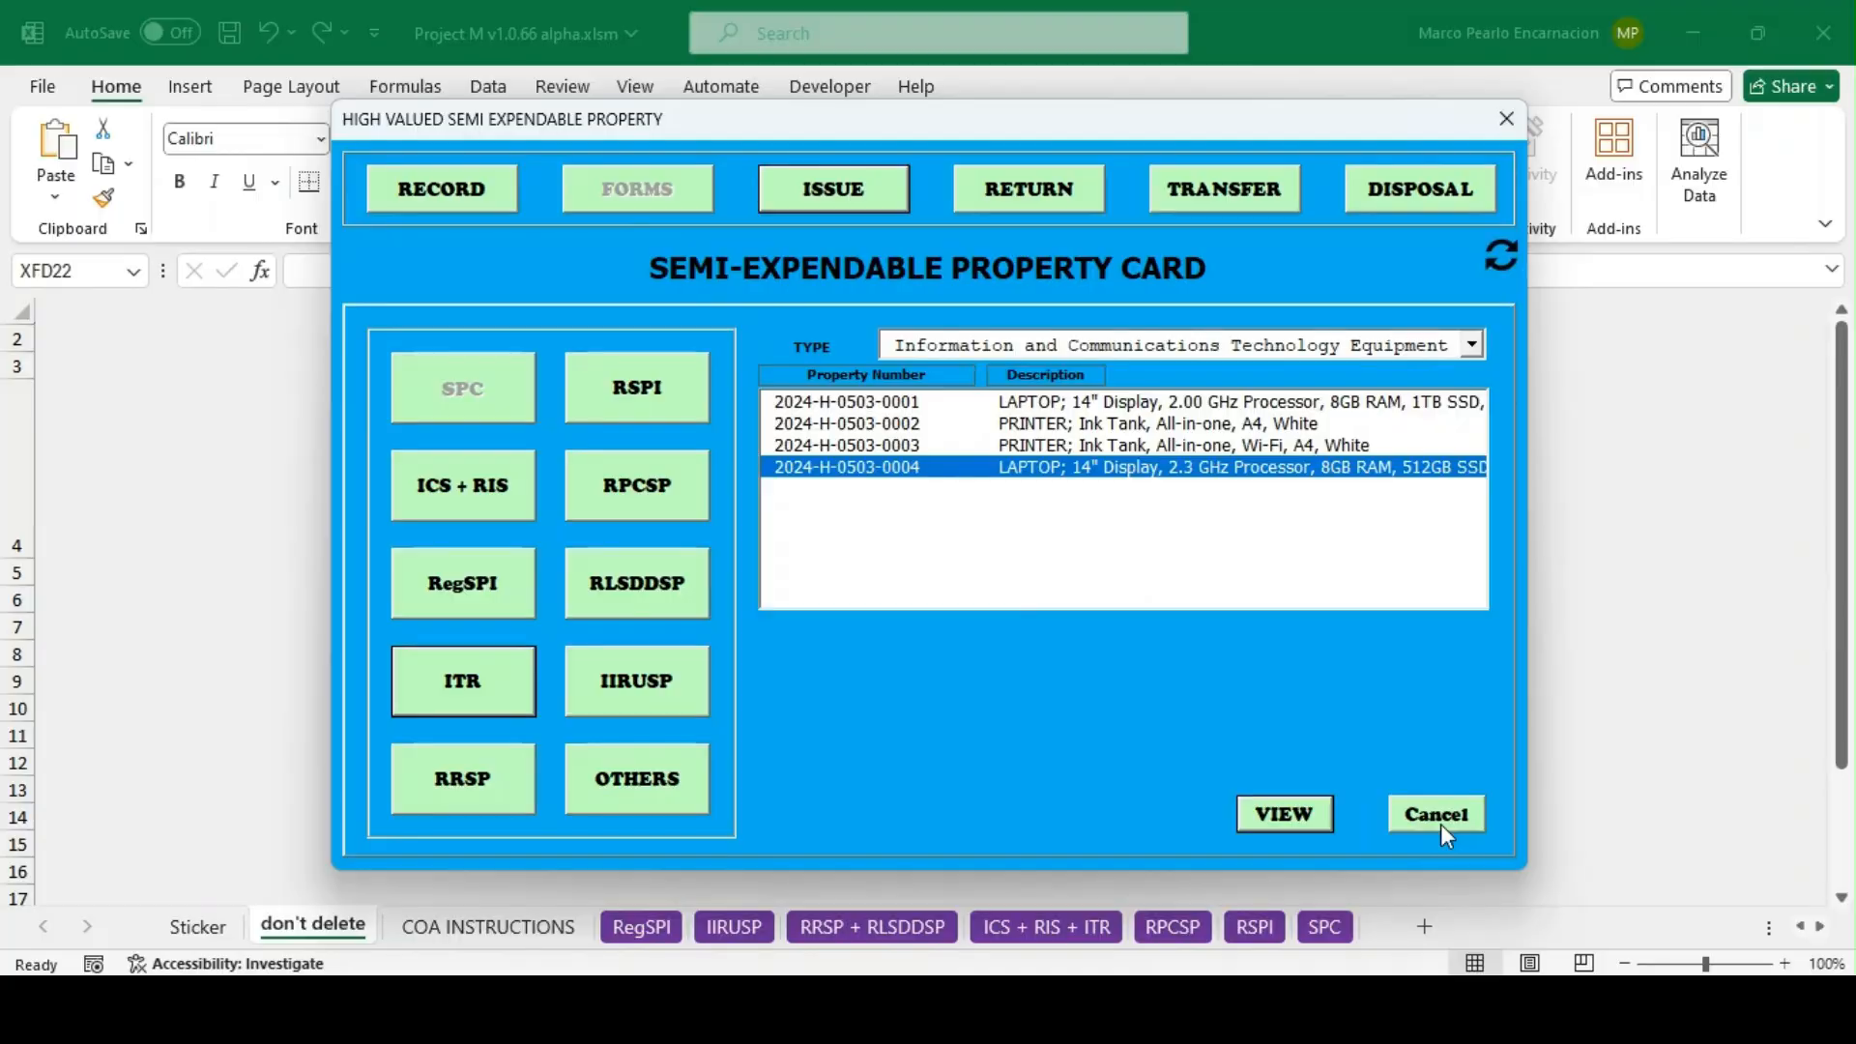
click(1504, 127)
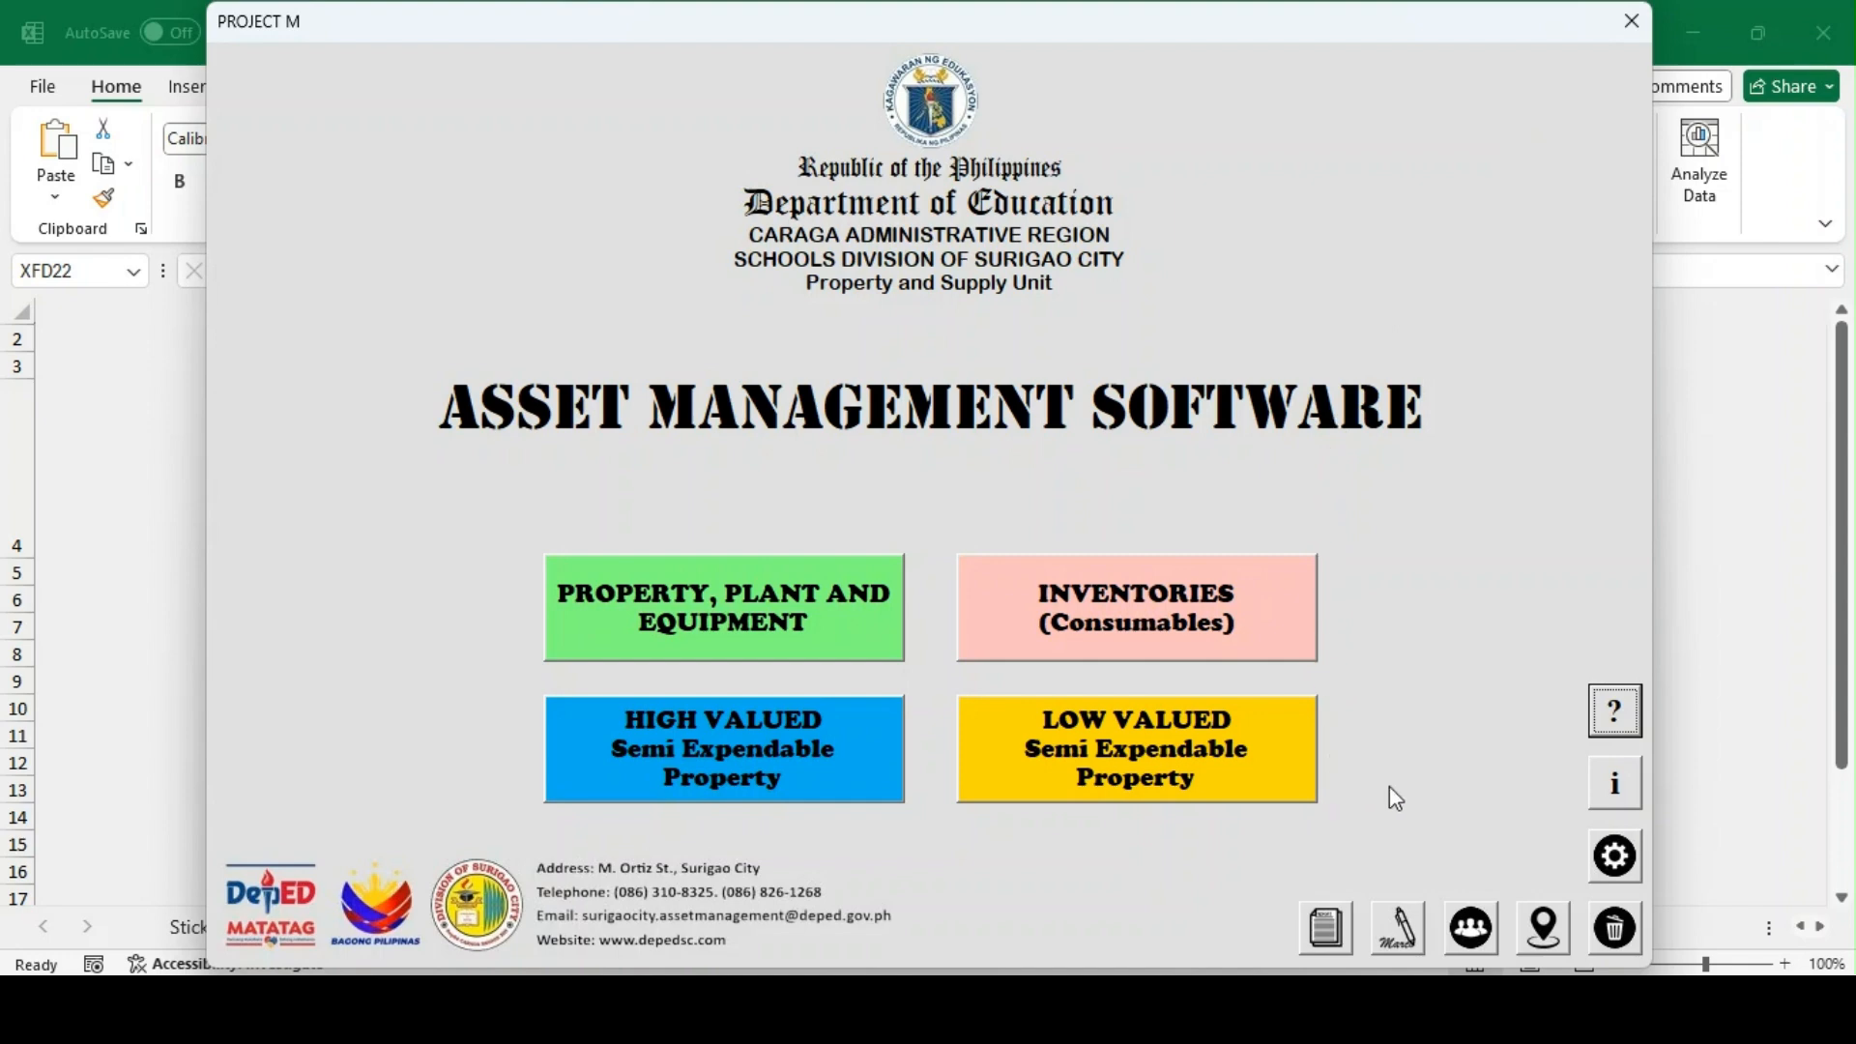